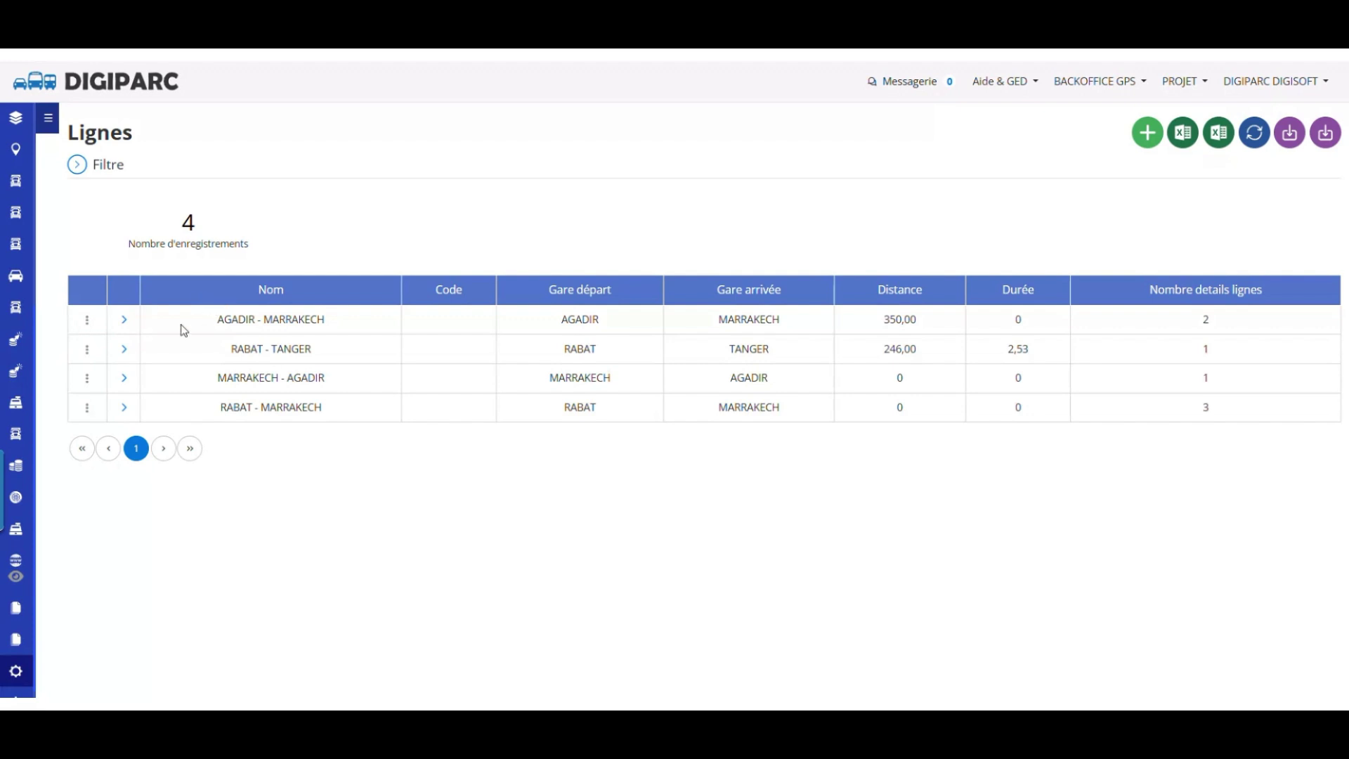
- Open a blank form for a new line and review its general information, distance, duration and detail fields
scroll(87, 325, down, 1)
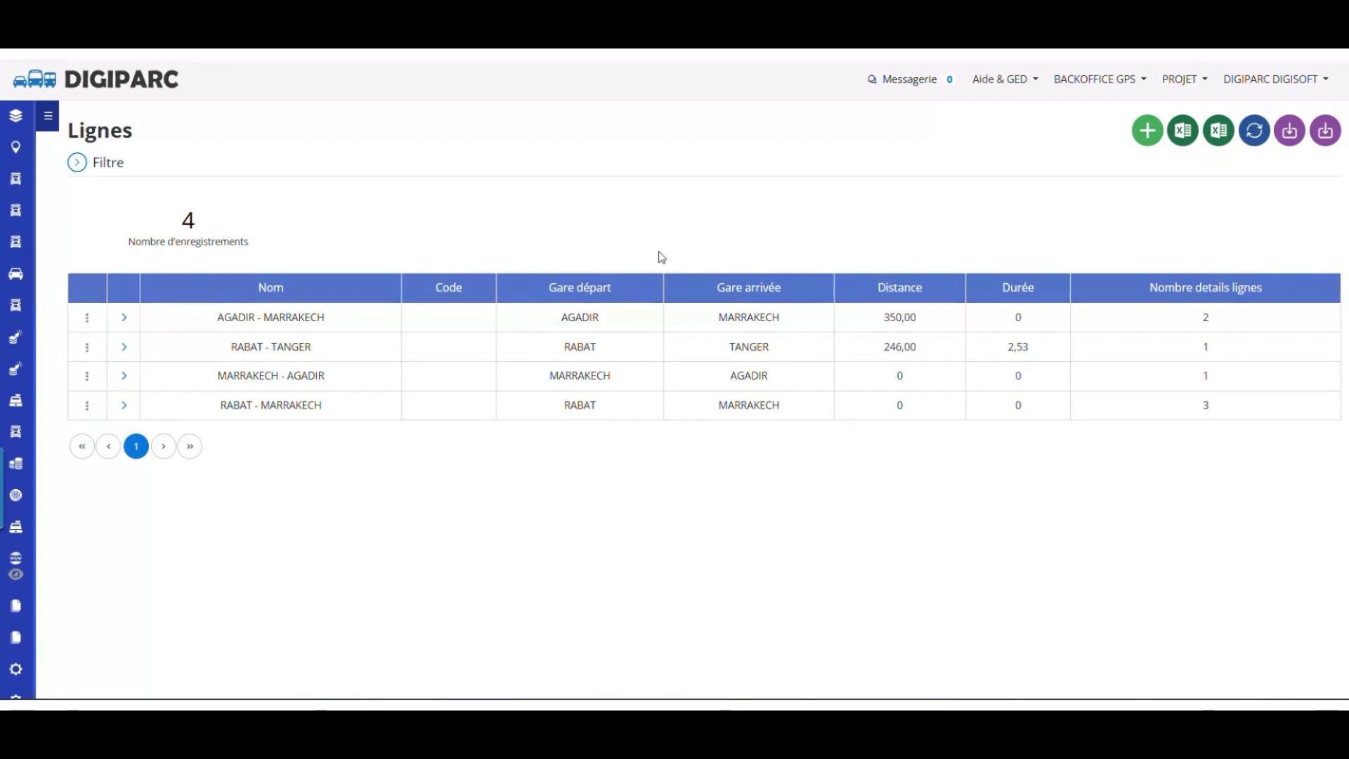
click(1154, 141)
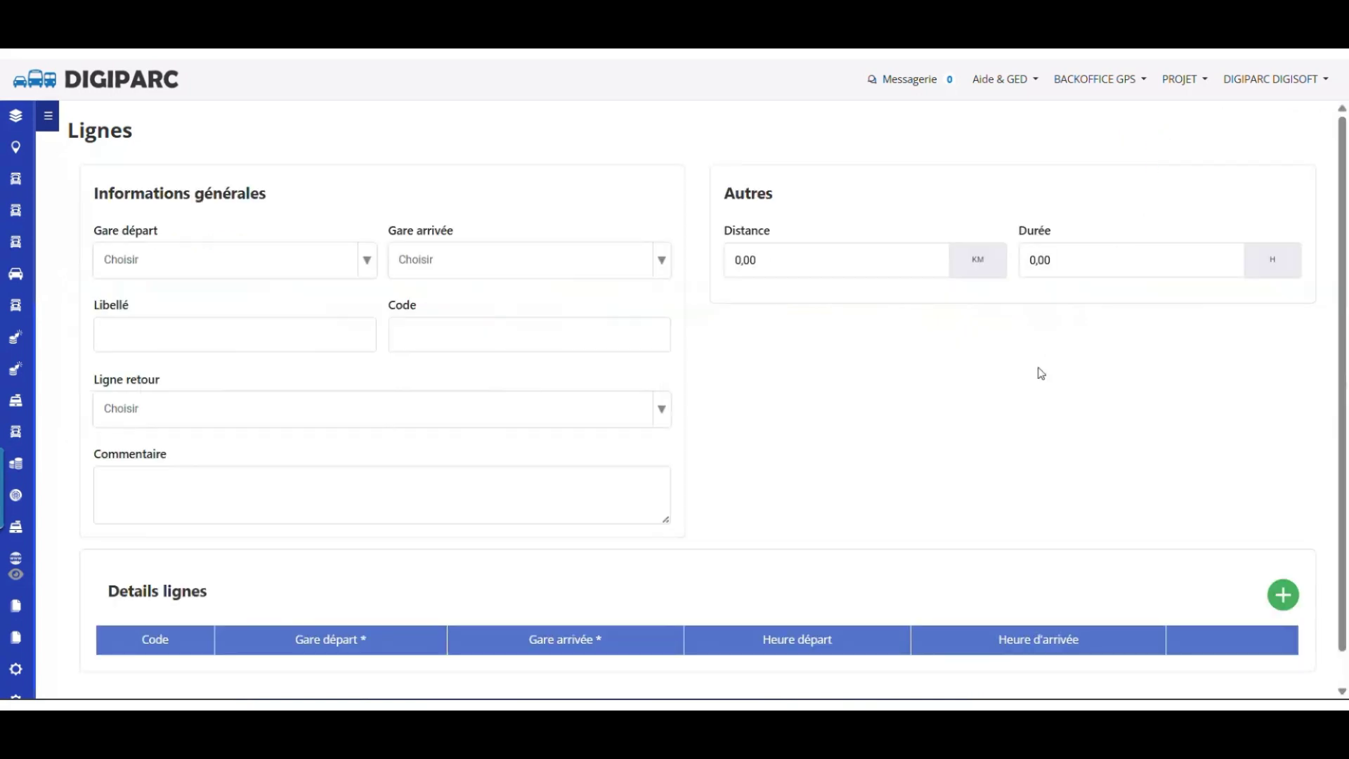
scroll(1040, 376, down, 1)
scroll(1040, 377, up, 1)
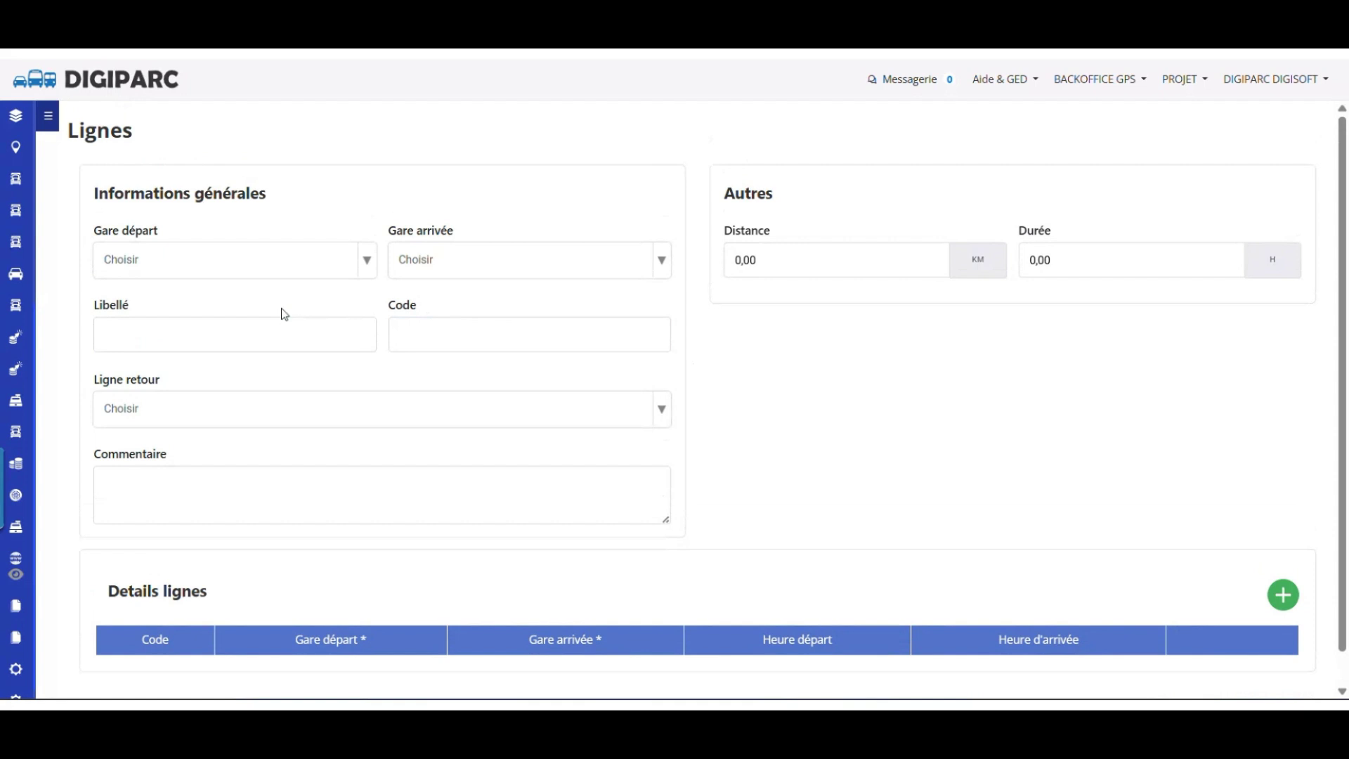
- In the AGADIR - MARRAKECH line's edit form, check the departure station choices and select MARRAKECH as the arrival station
click(295, 264)
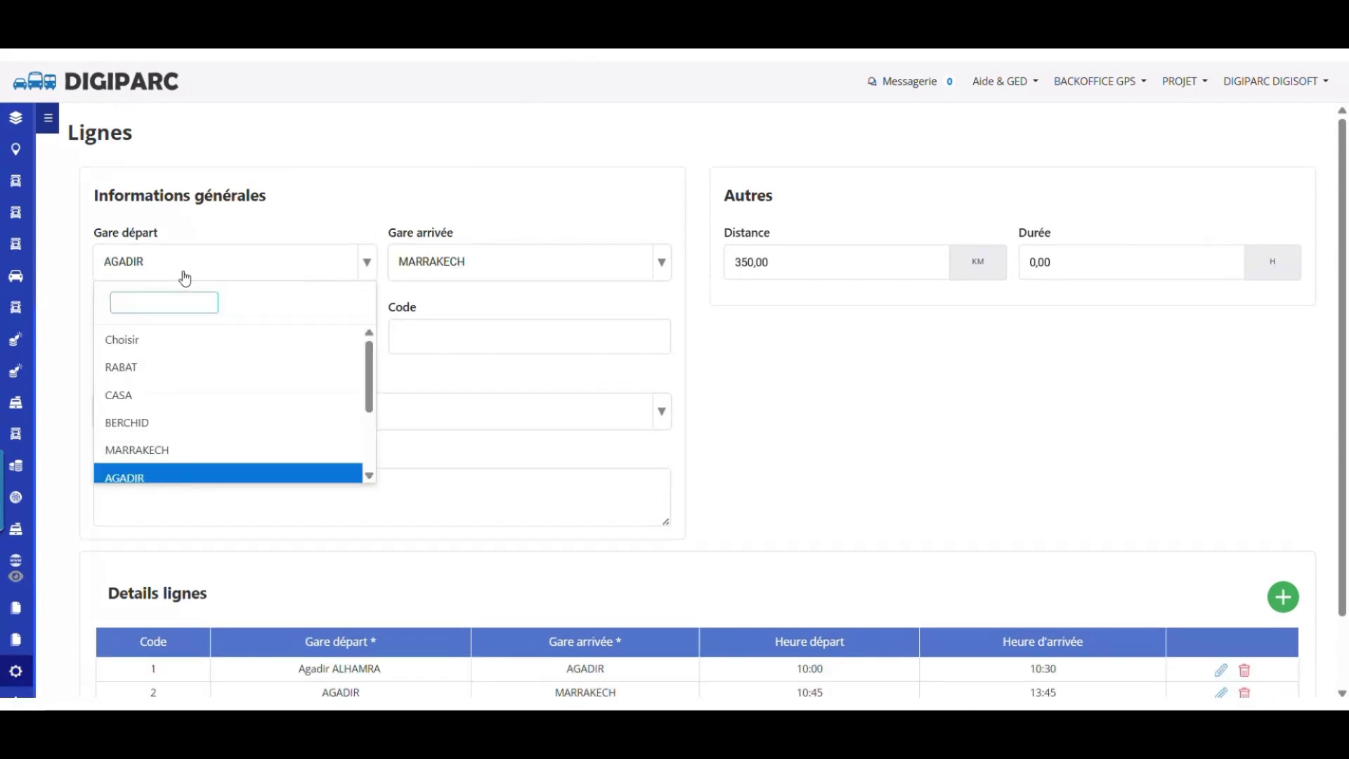
click(185, 279)
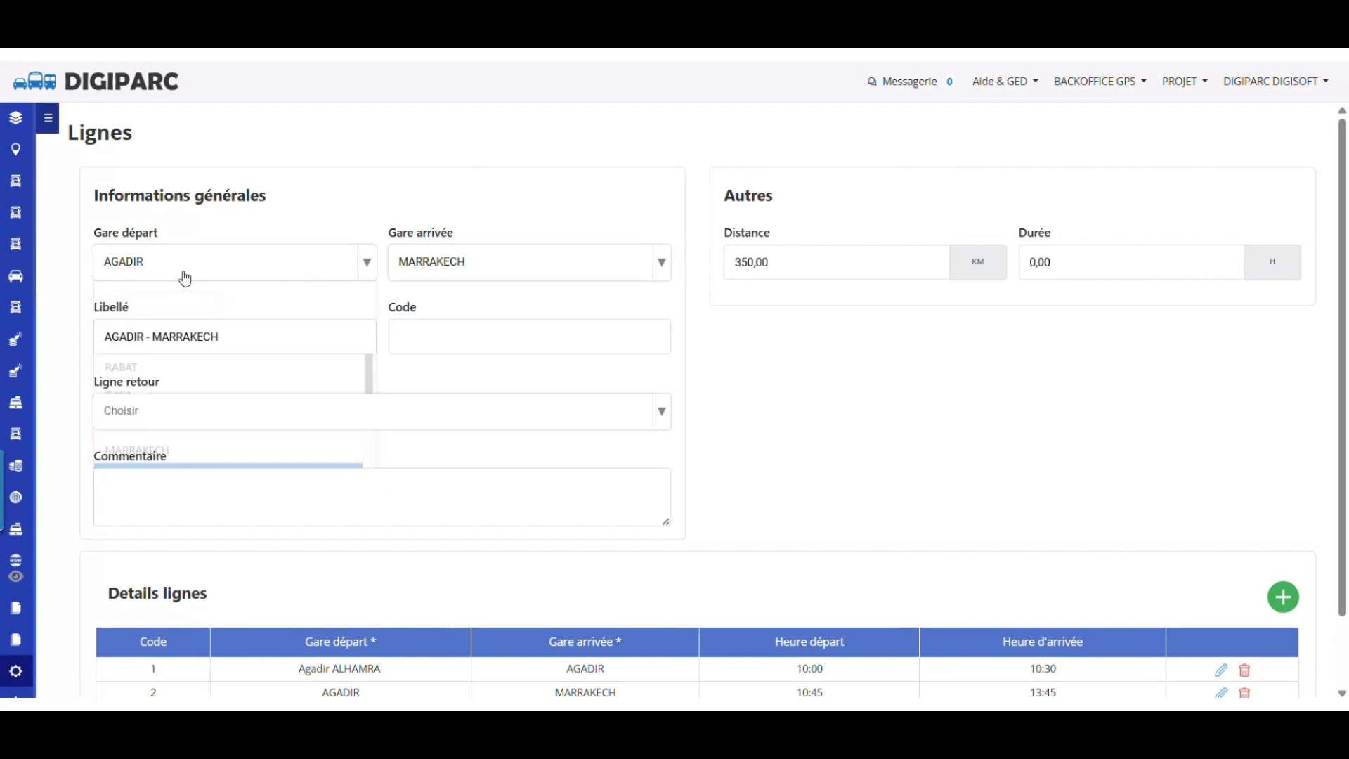
click(512, 276)
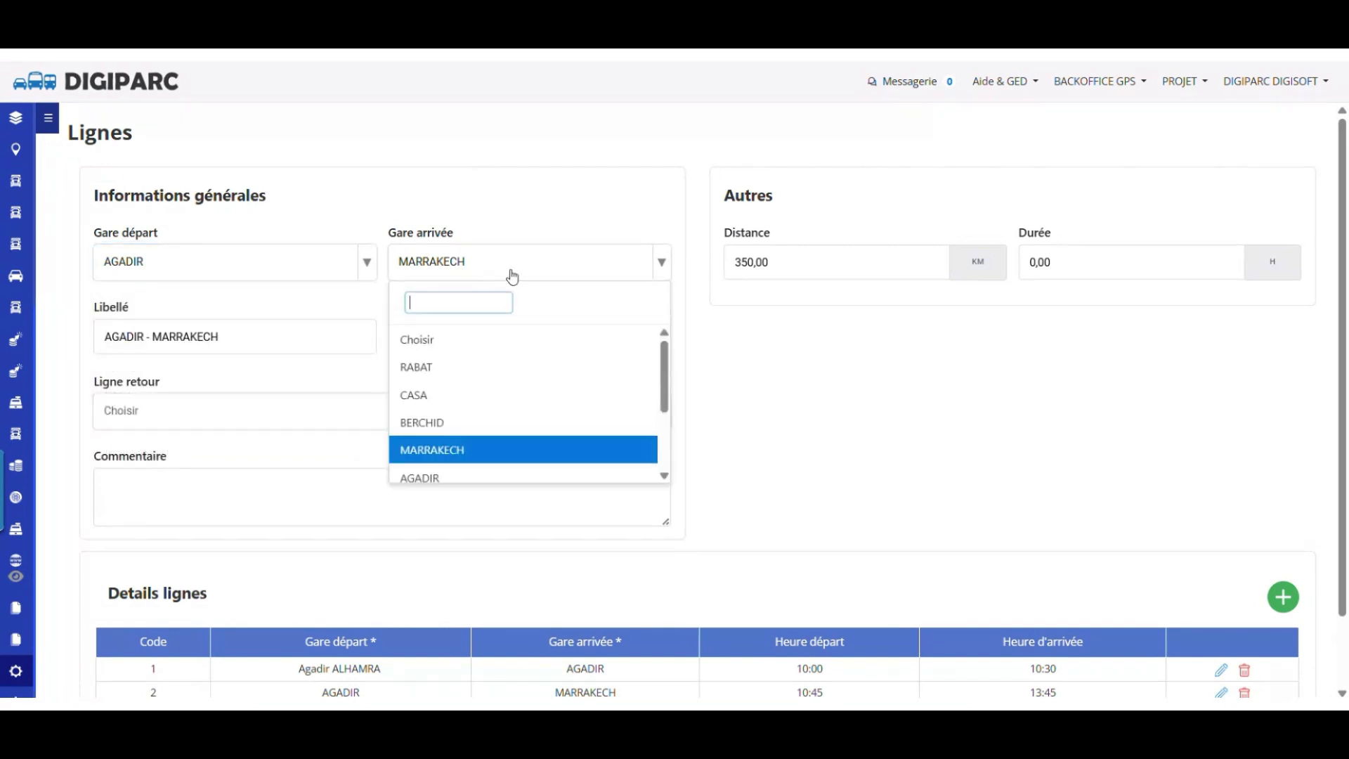
click(471, 452)
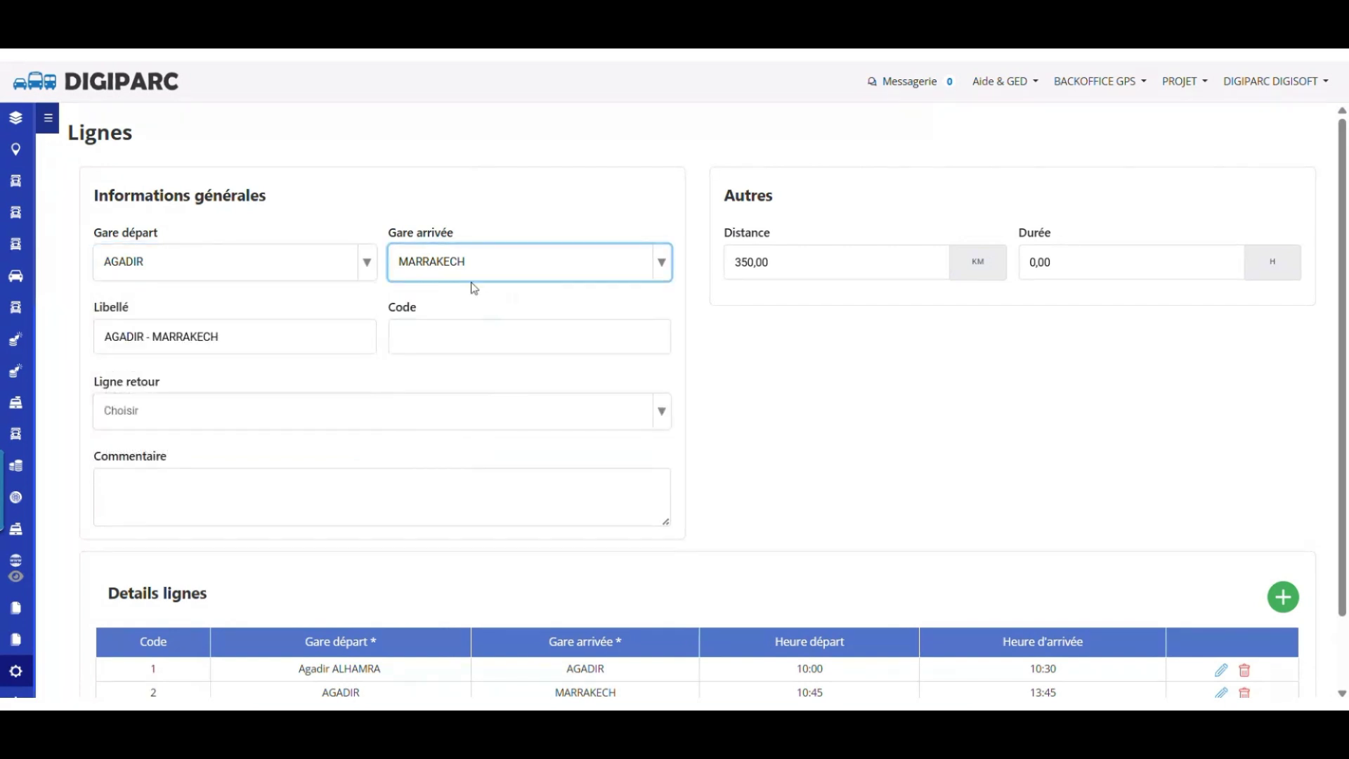
click(253, 338)
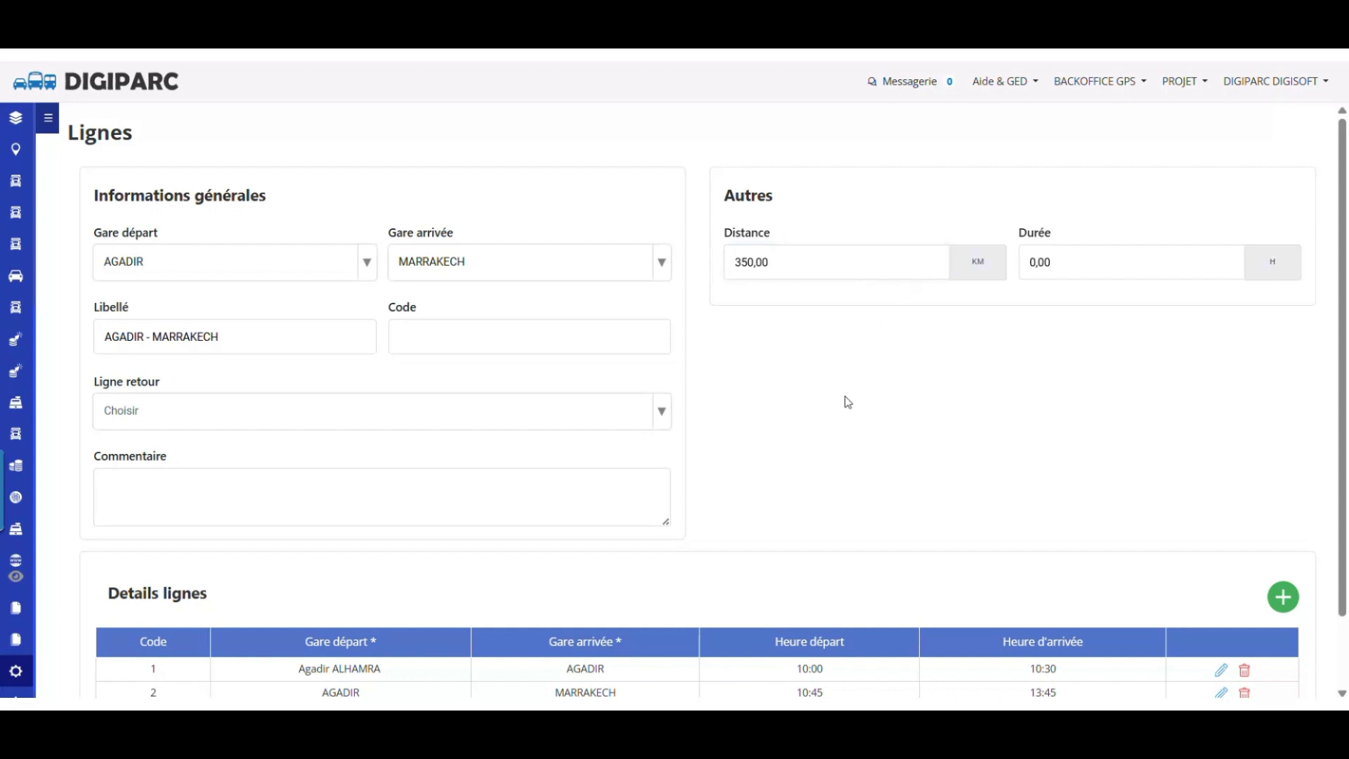
- Open detail 1 of the line for editing, check its arrival station and validate the row
scroll(476, 588, down, 2)
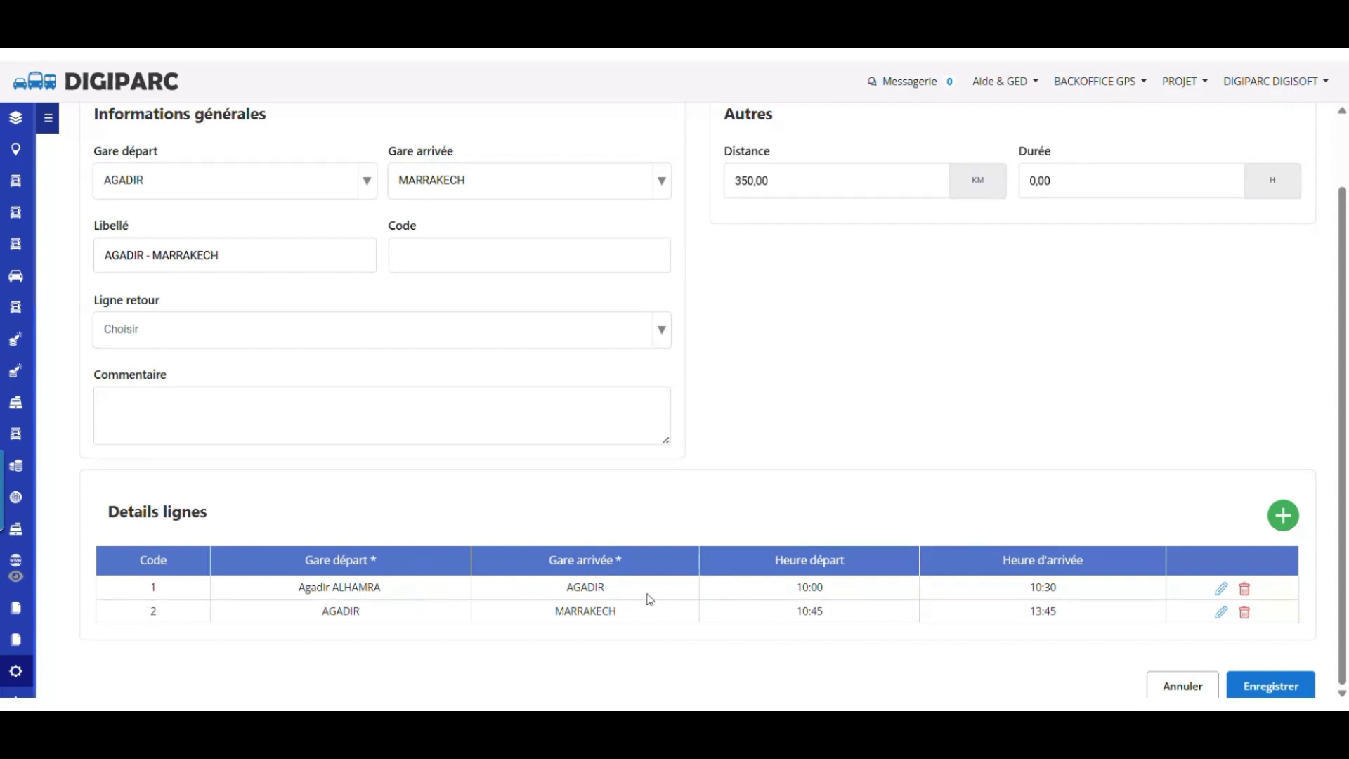
click(1222, 589)
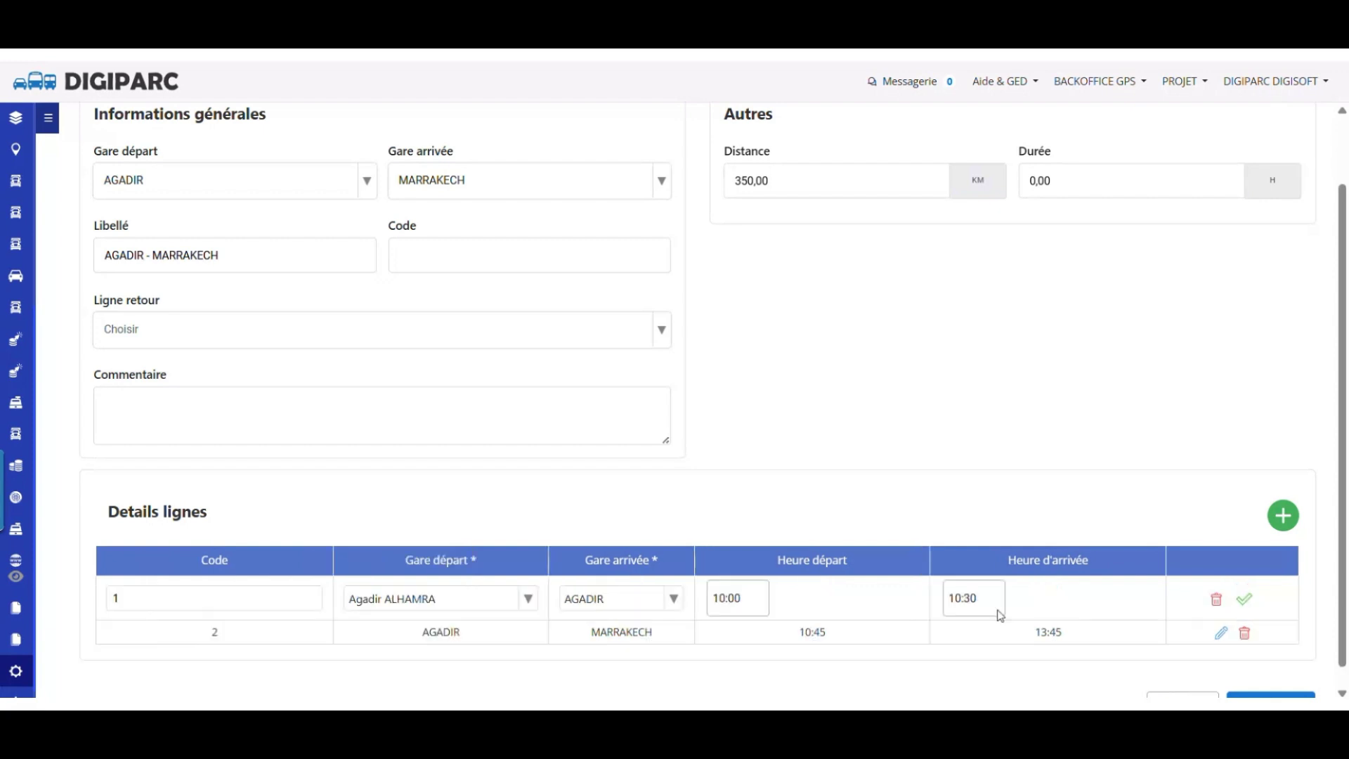
click(600, 604)
click(633, 600)
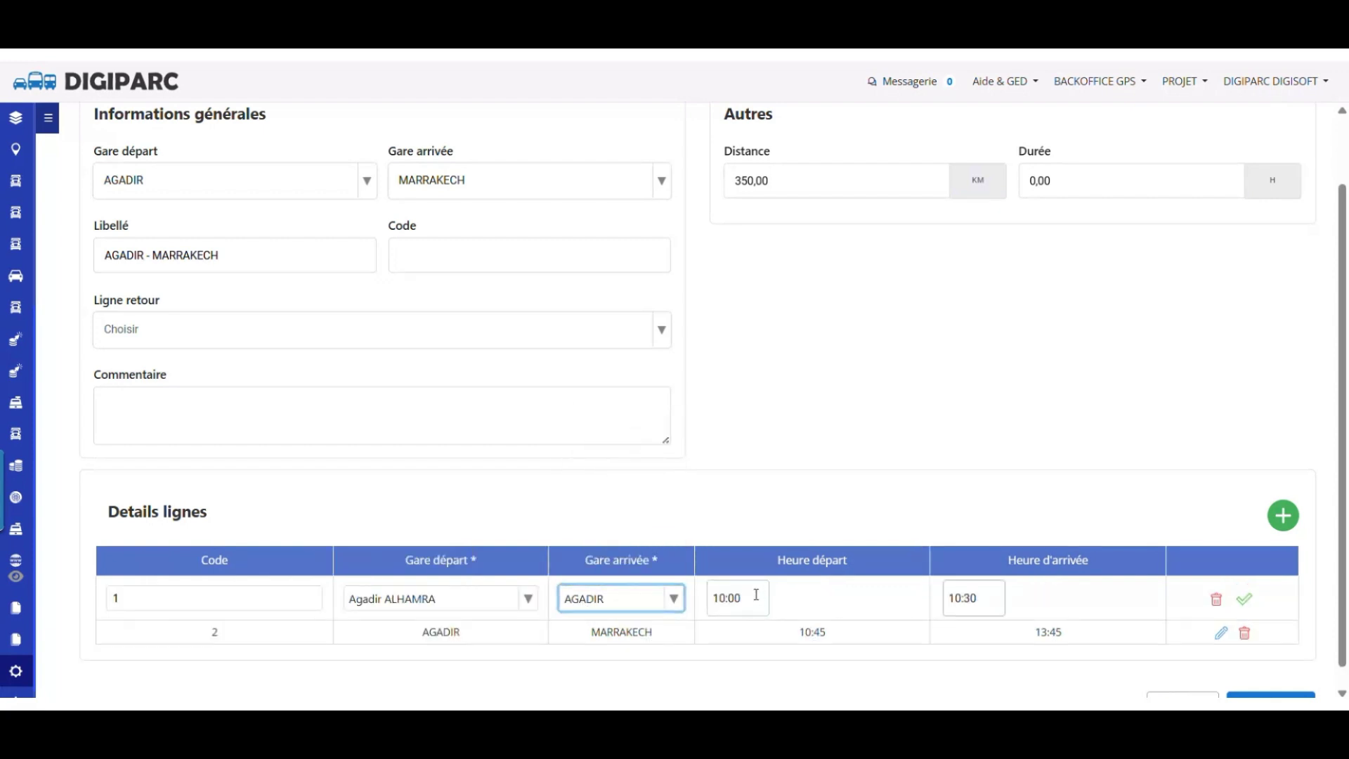
click(1243, 600)
- Open detail 2 of the line for editing, check its departure and arrival station choices and validate the row
click(1221, 610)
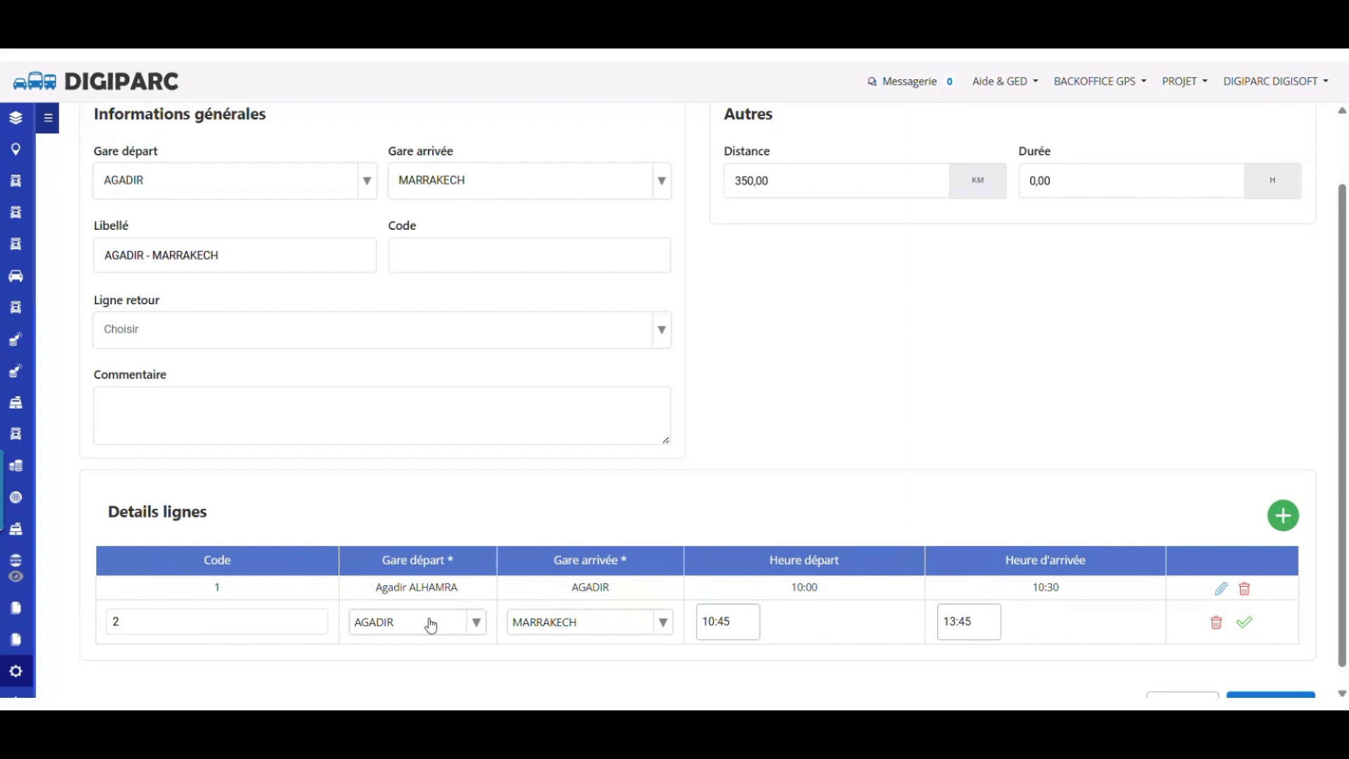
click(433, 630)
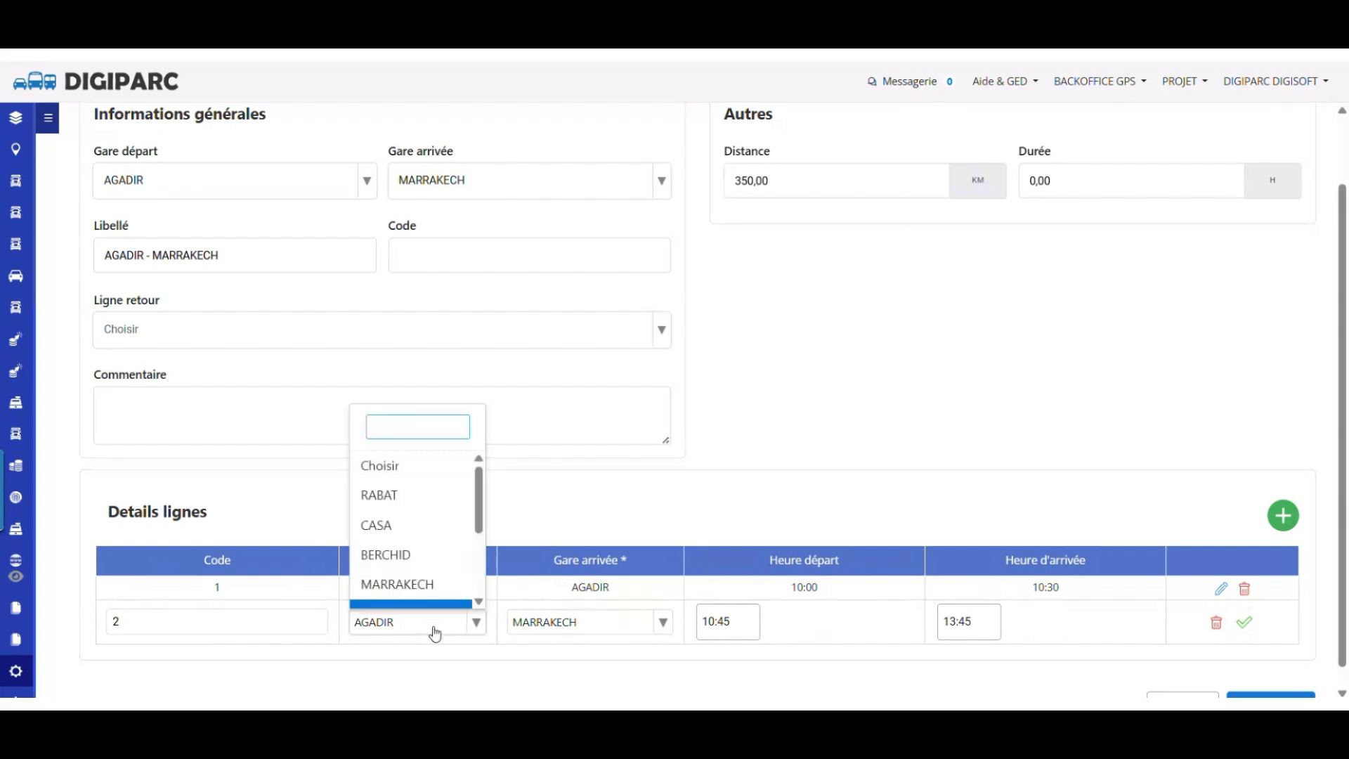
click(548, 625)
click(548, 626)
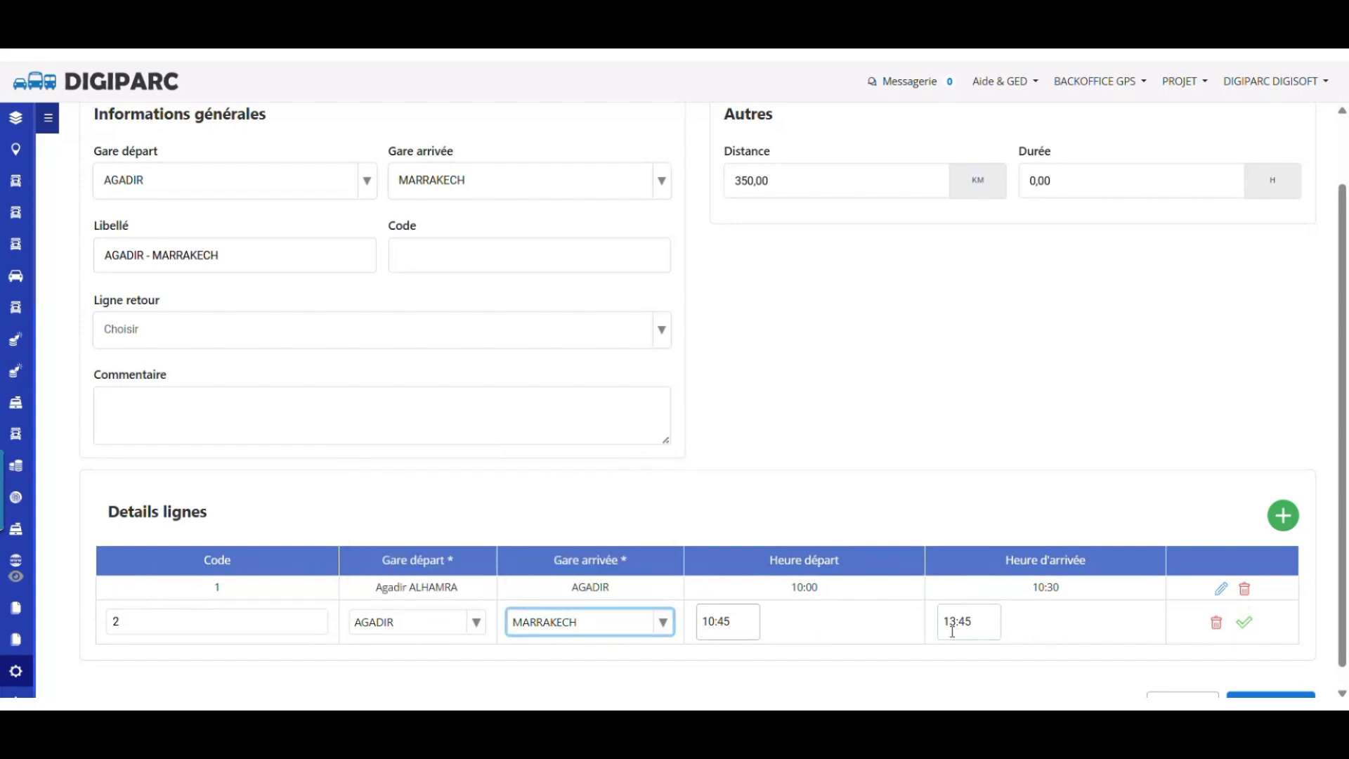
click(1245, 622)
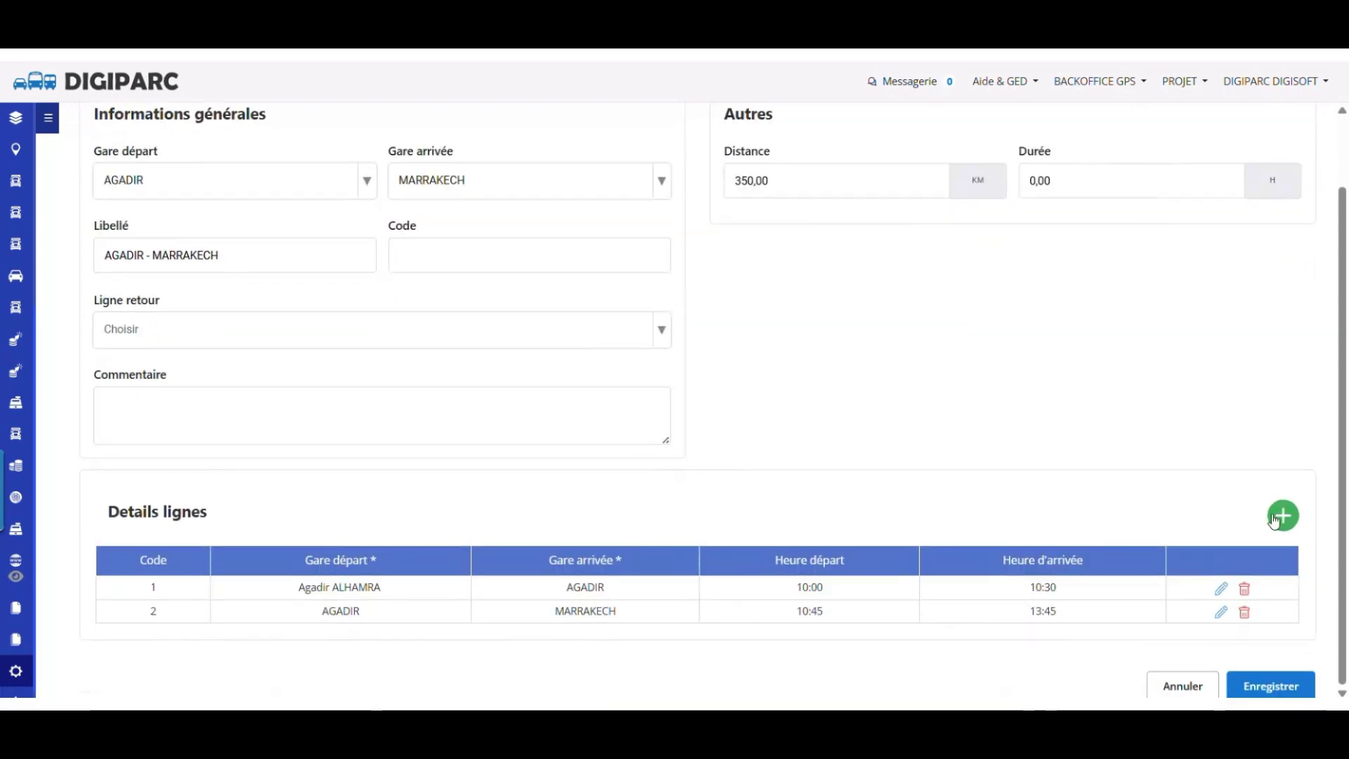
- Try adding another detail row, discard it, and save the AGADIR - MARRAKECH line
click(1283, 515)
click(1216, 602)
scroll(711, 430, up, 1)
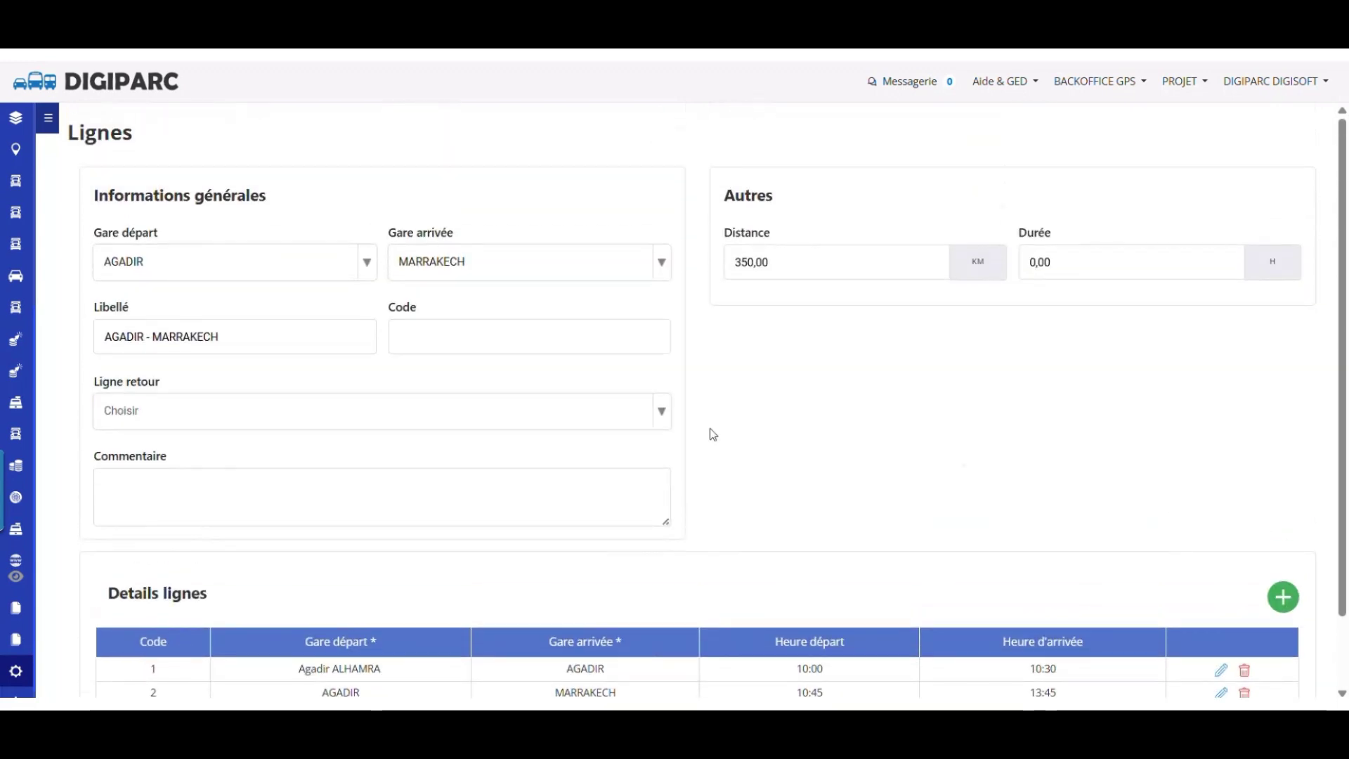
scroll(482, 450, down, 2)
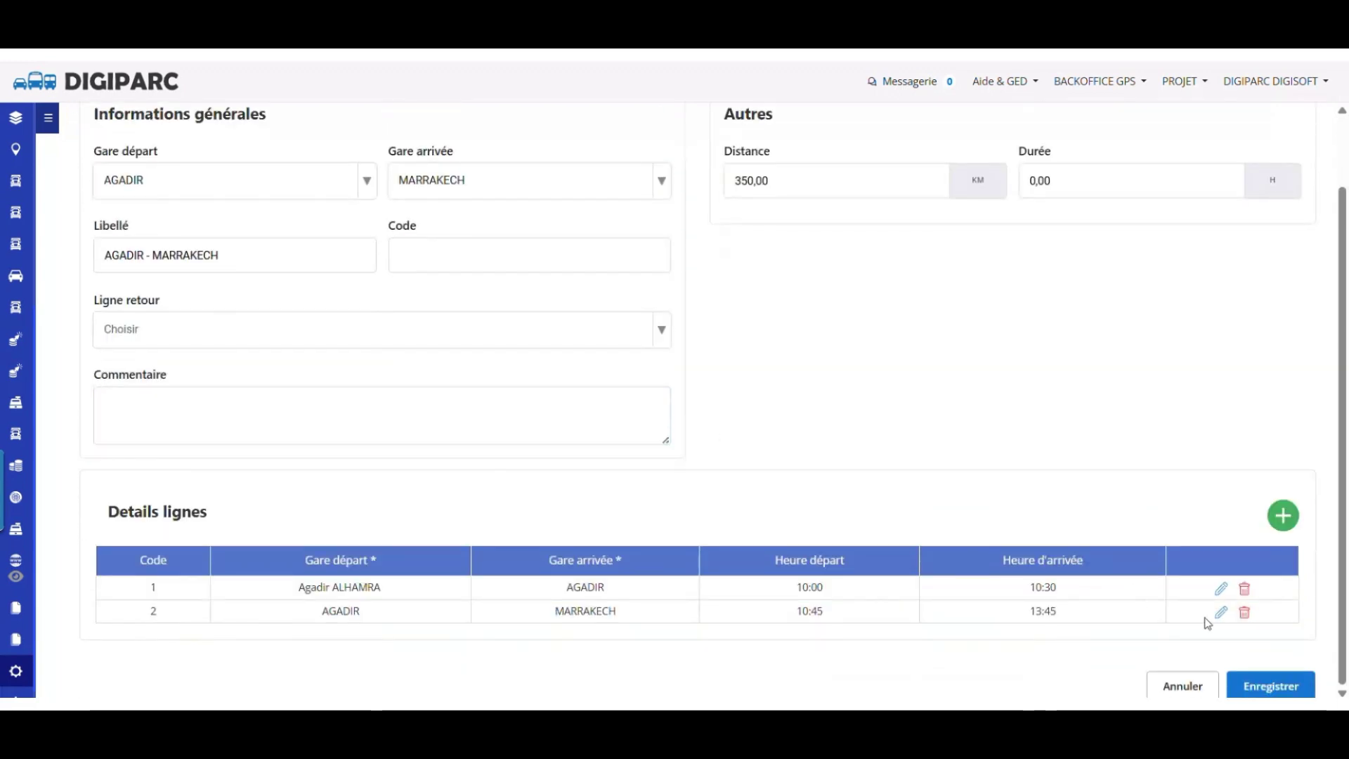
click(1265, 688)
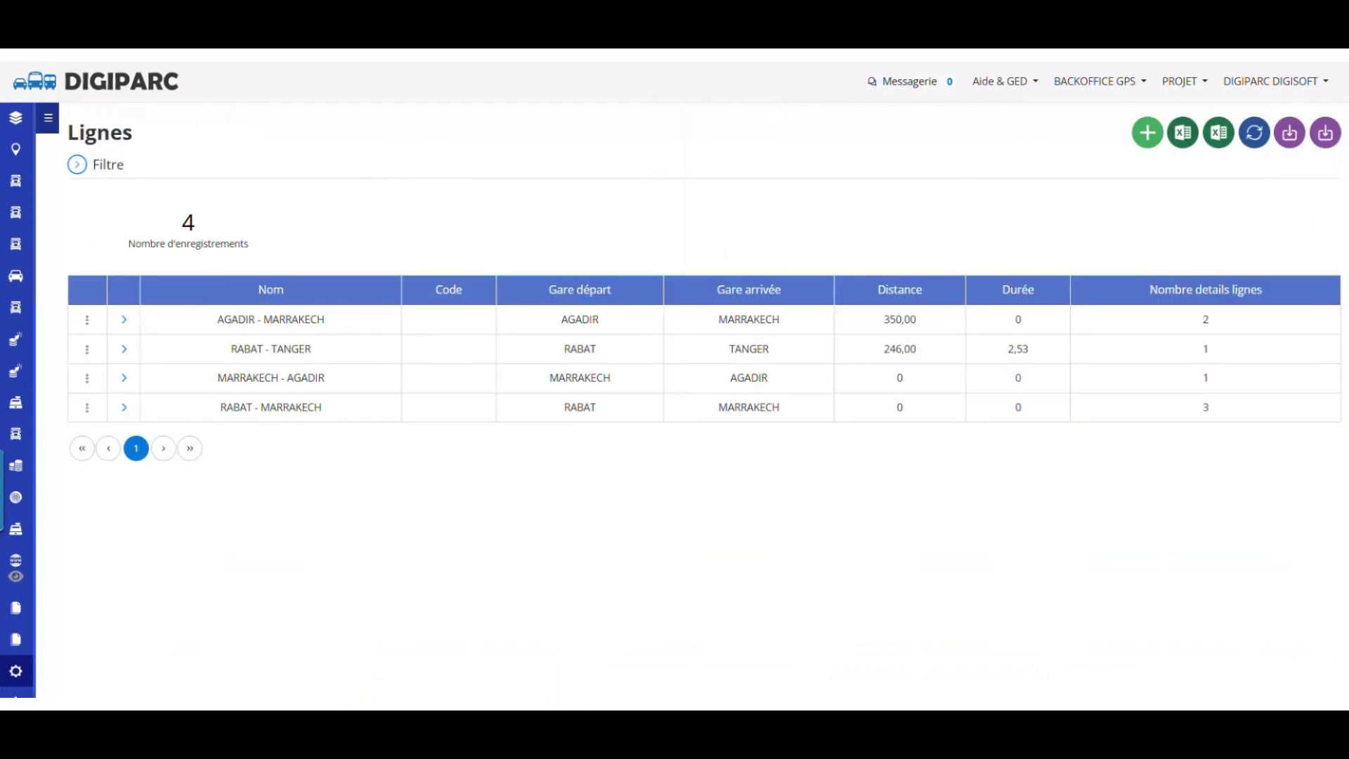
- Return to the reference data overview and open the Trajets list of the Billeterie module
key(alt+Left)
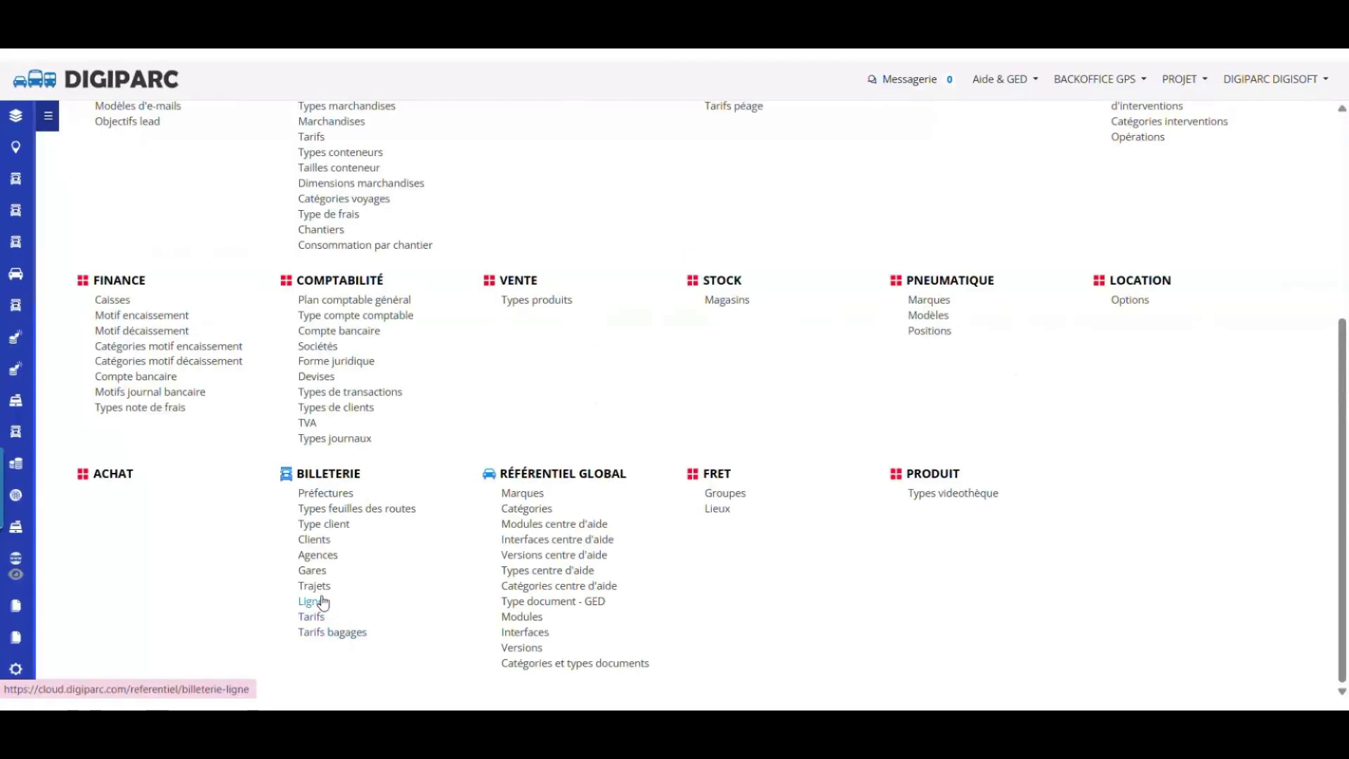
scroll(317, 595, up, 3)
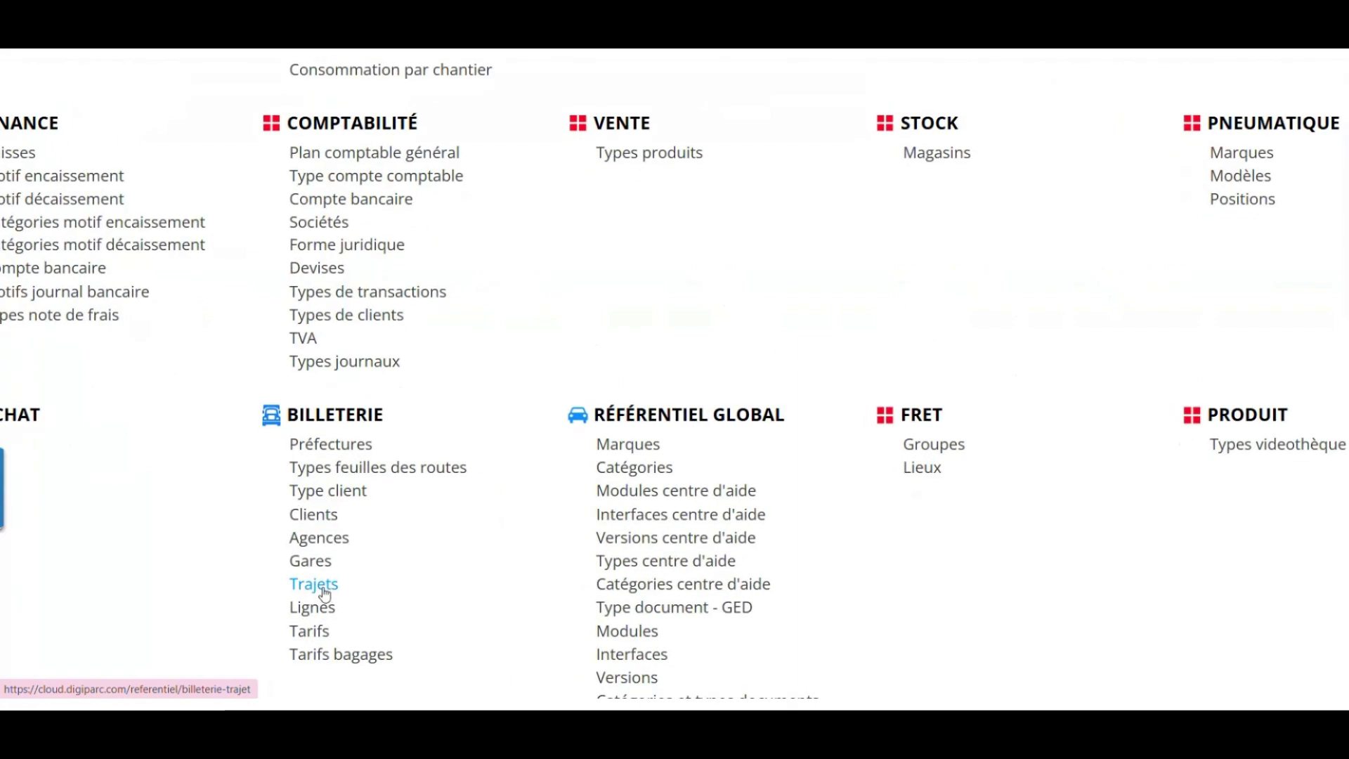
click(316, 590)
scroll(729, 510, down, 3)
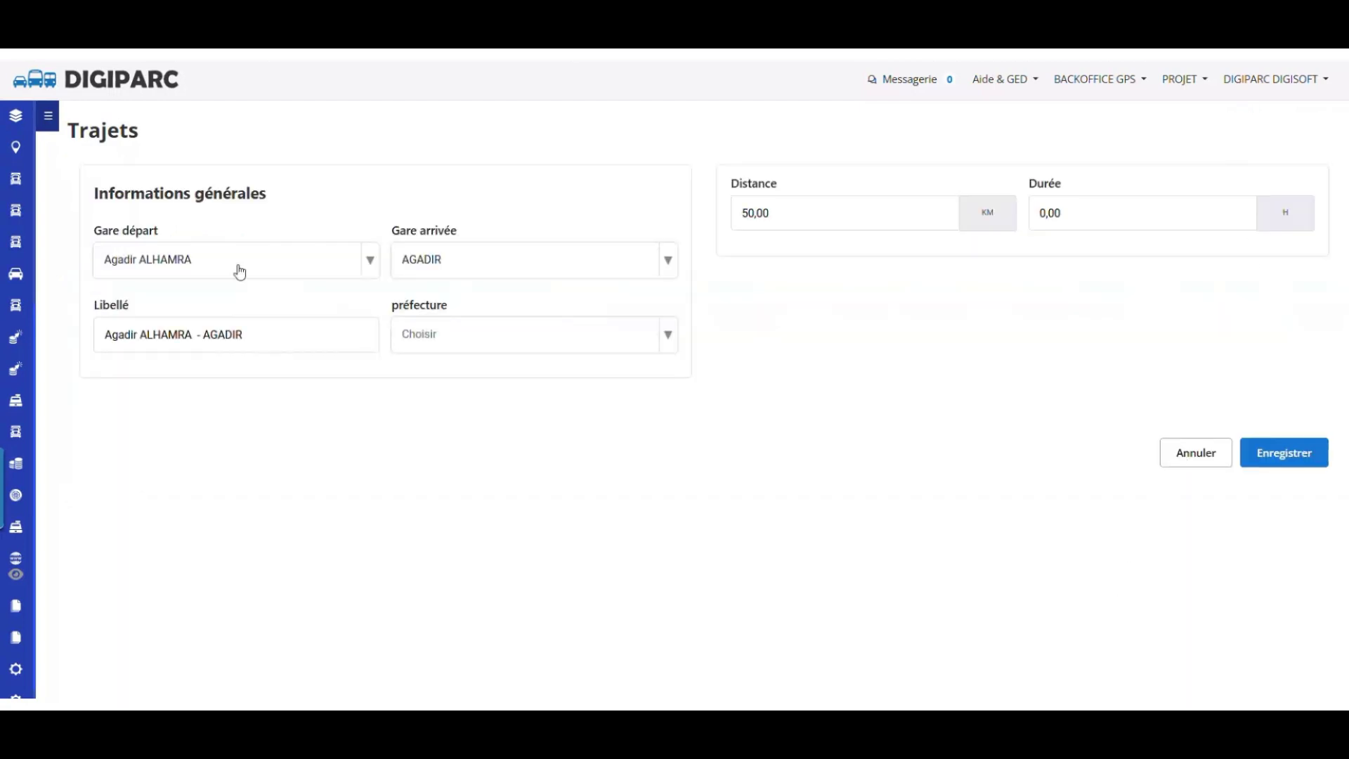
- In the Agadir ALHAMRA - AGADIR trajet, select AGADIR as arrival station, set the distance to 50,00 km and save
click(230, 258)
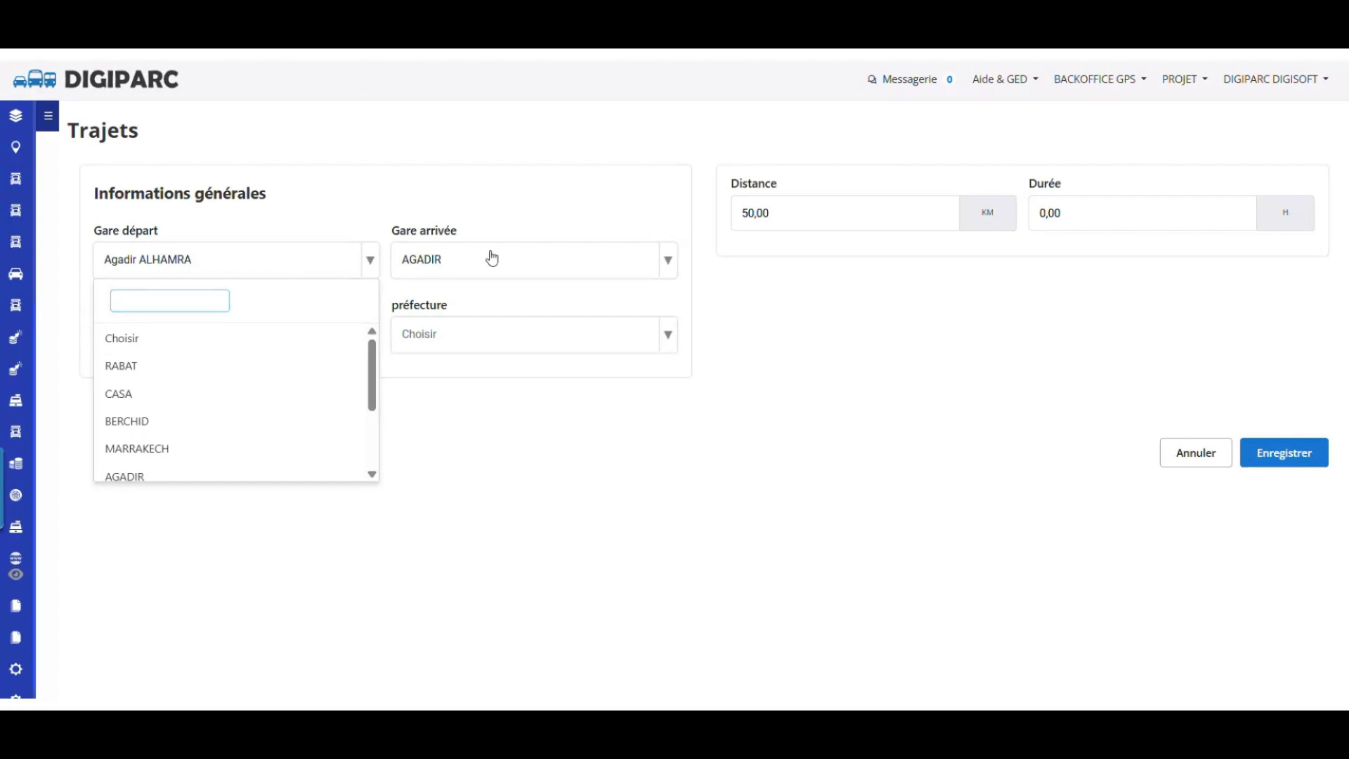
click(470, 259)
click(479, 477)
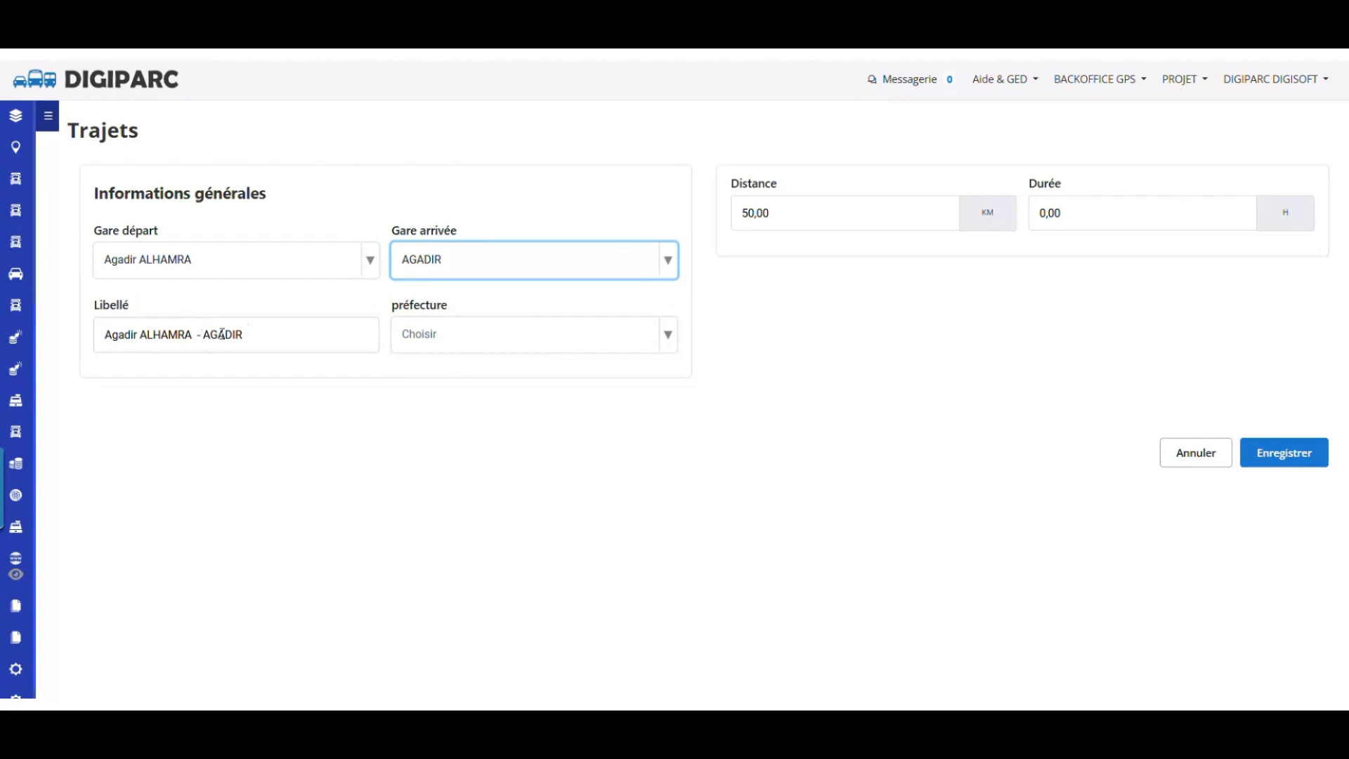
drag(808, 200, 723, 206)
key(BackSpace)
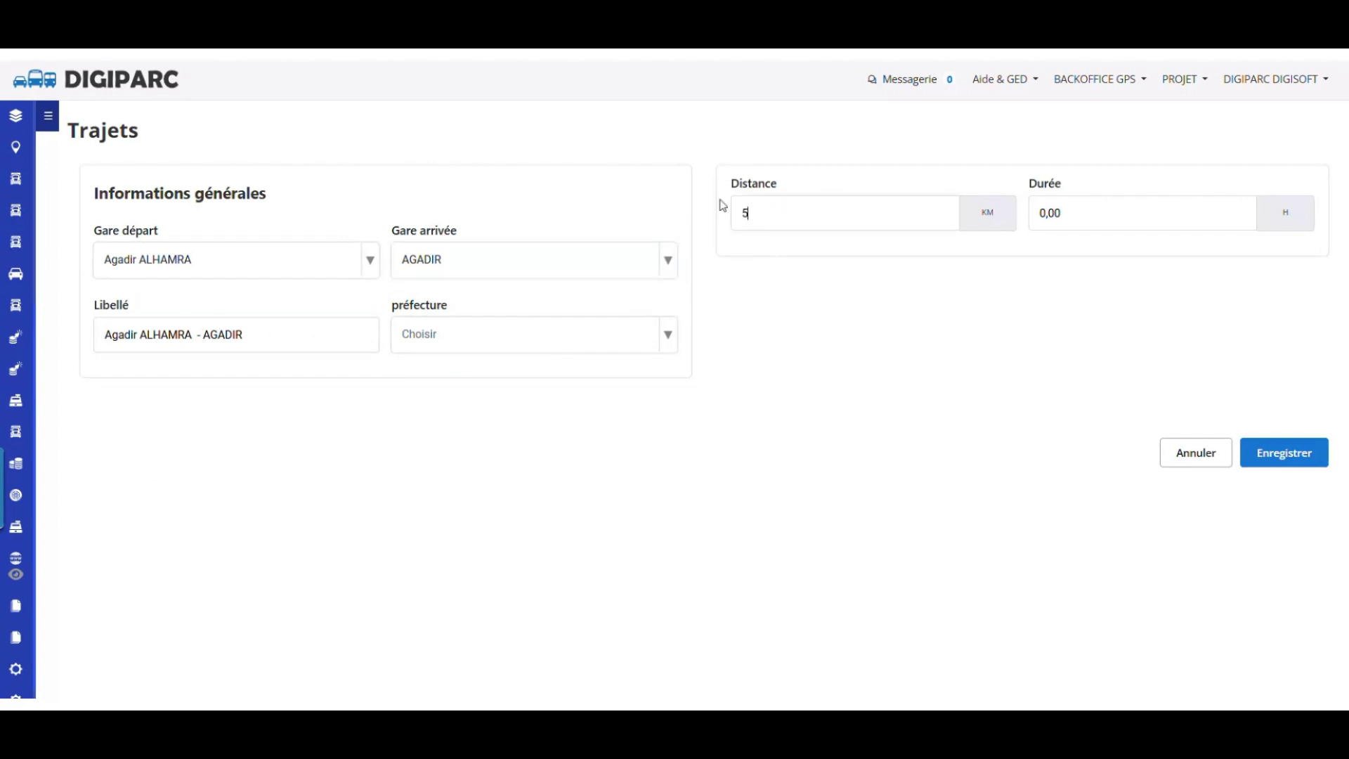
text(50,00)
click(1300, 453)
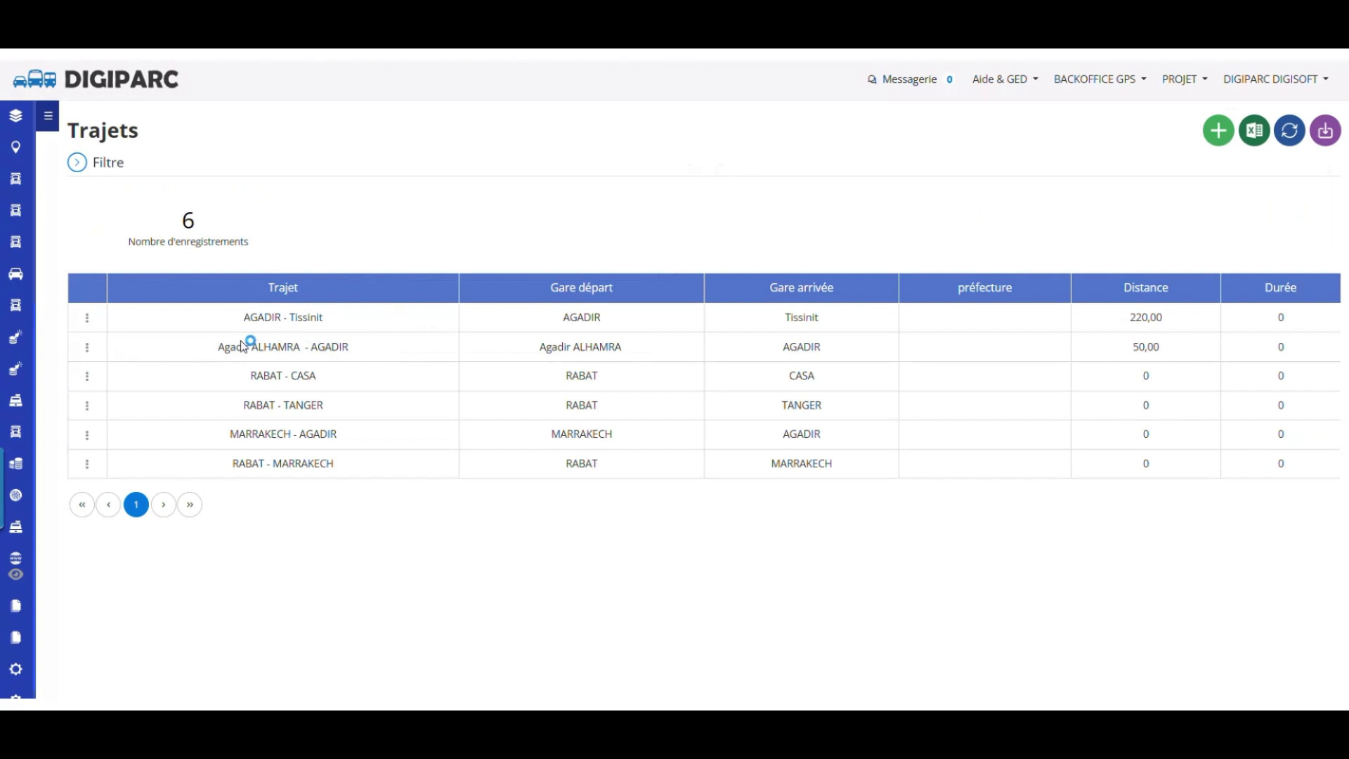
- Check the available row actions and the recorded distance of the AGADIR - Tissinit trajet
click(87, 320)
click(91, 319)
click(90, 319)
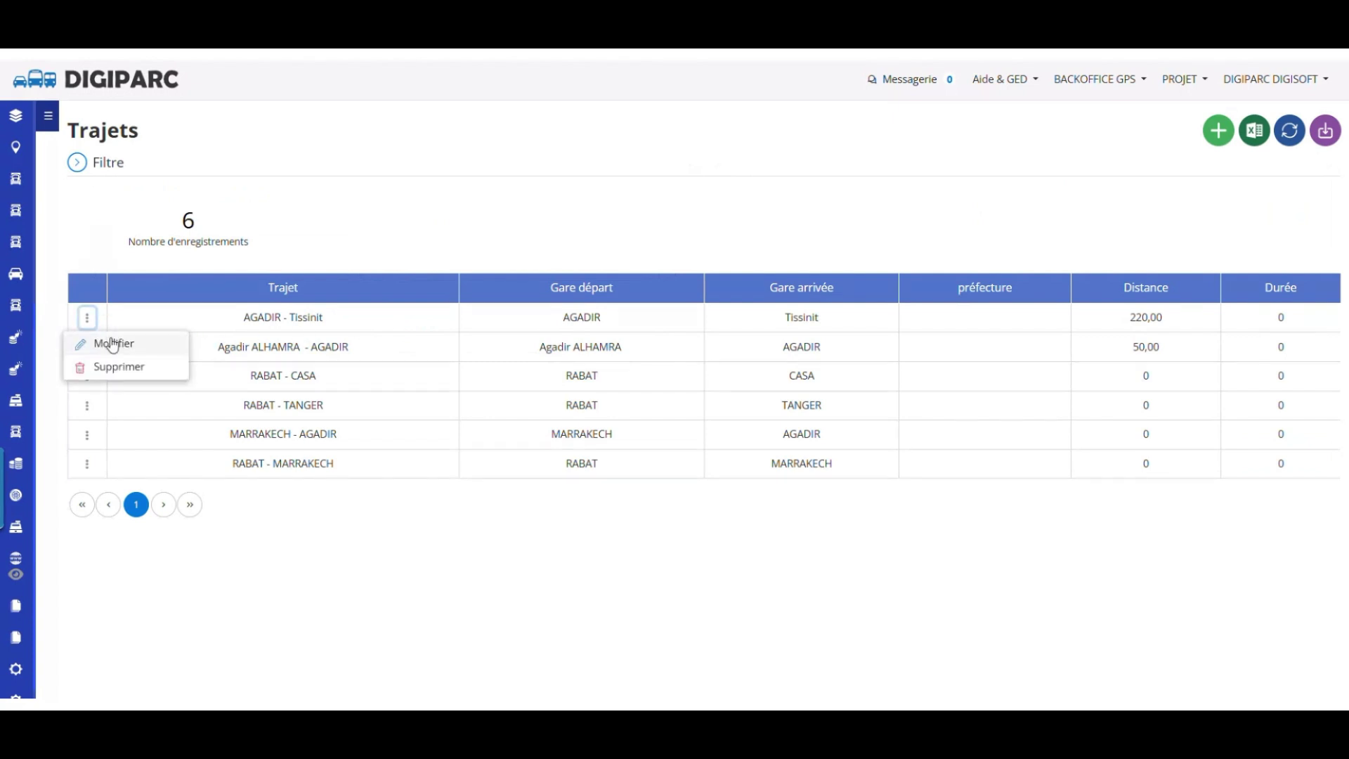
drag(1175, 318, 1128, 317)
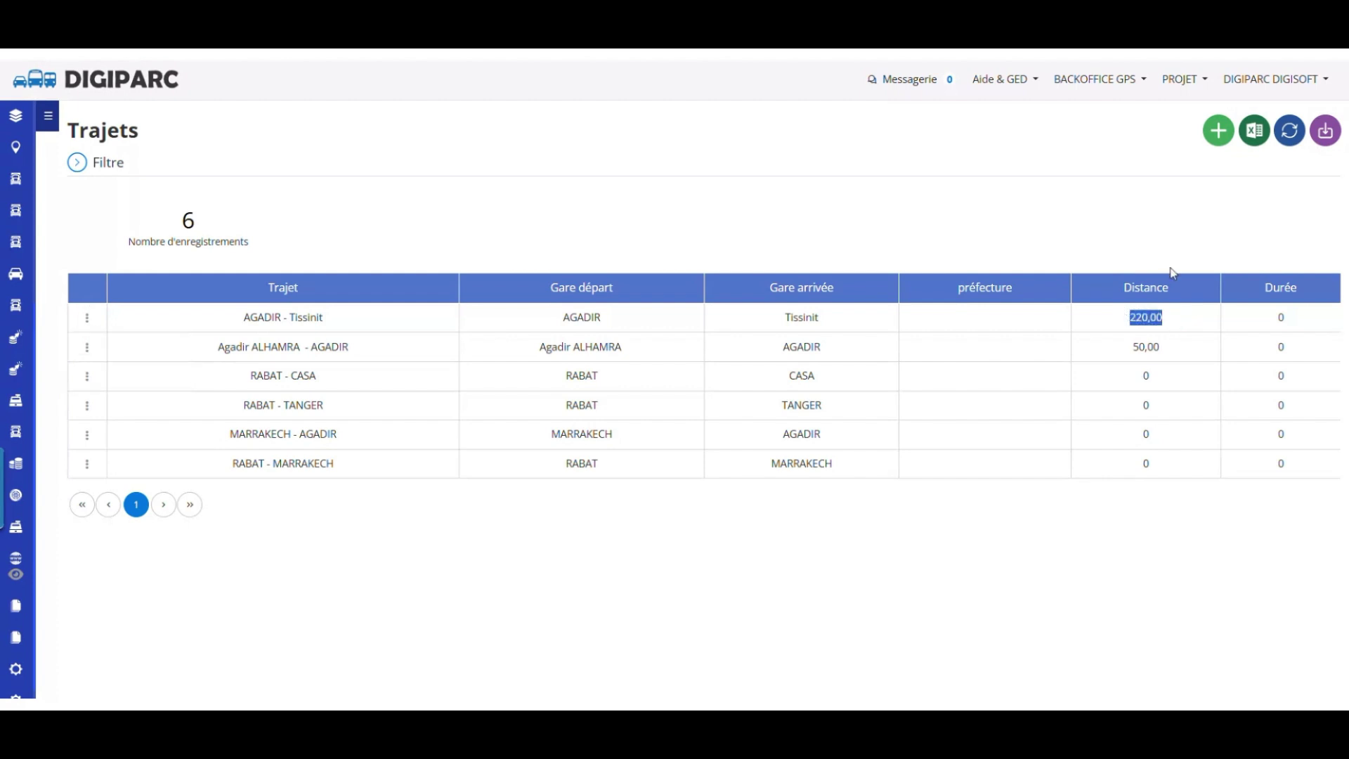
- Create and save a new trajet from AGADIR to MARRAKECH with a distance of 220 km
click(1229, 140)
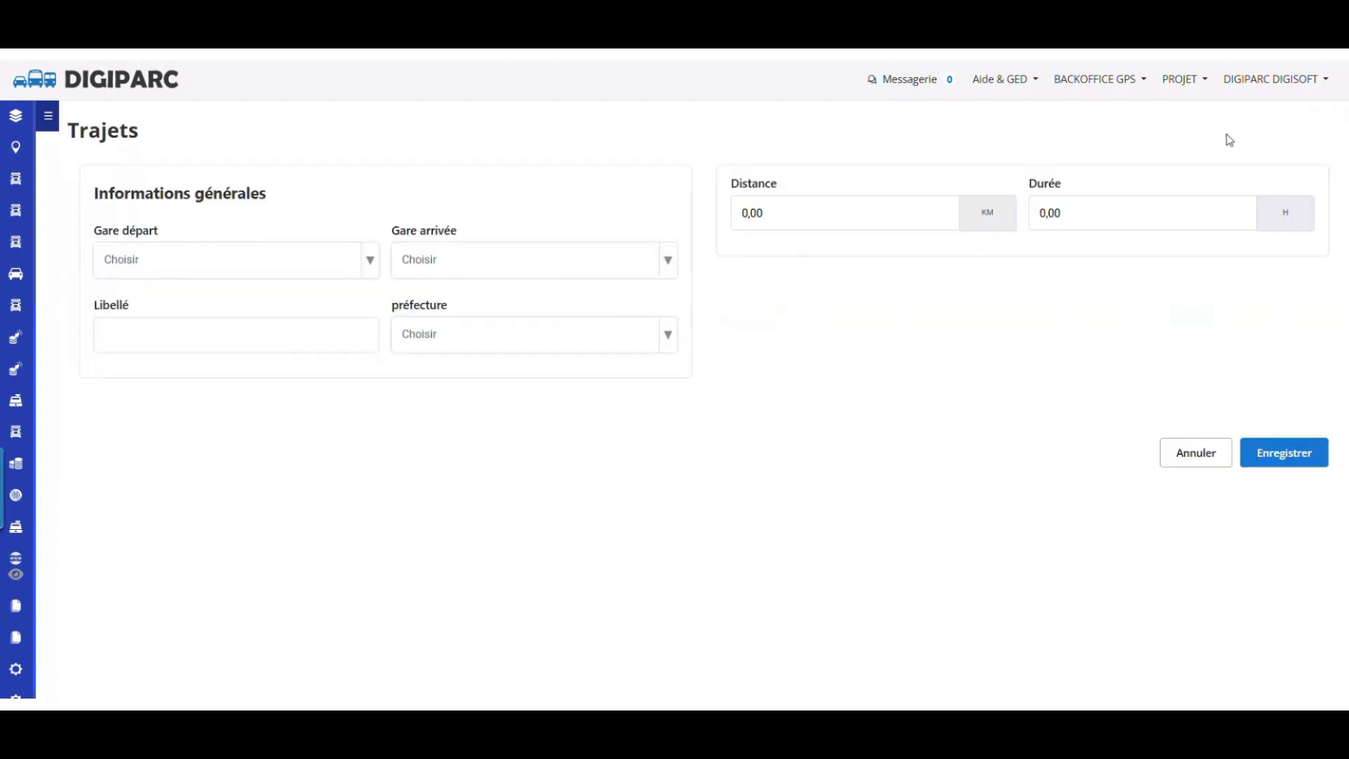
click(246, 268)
text(agadi)
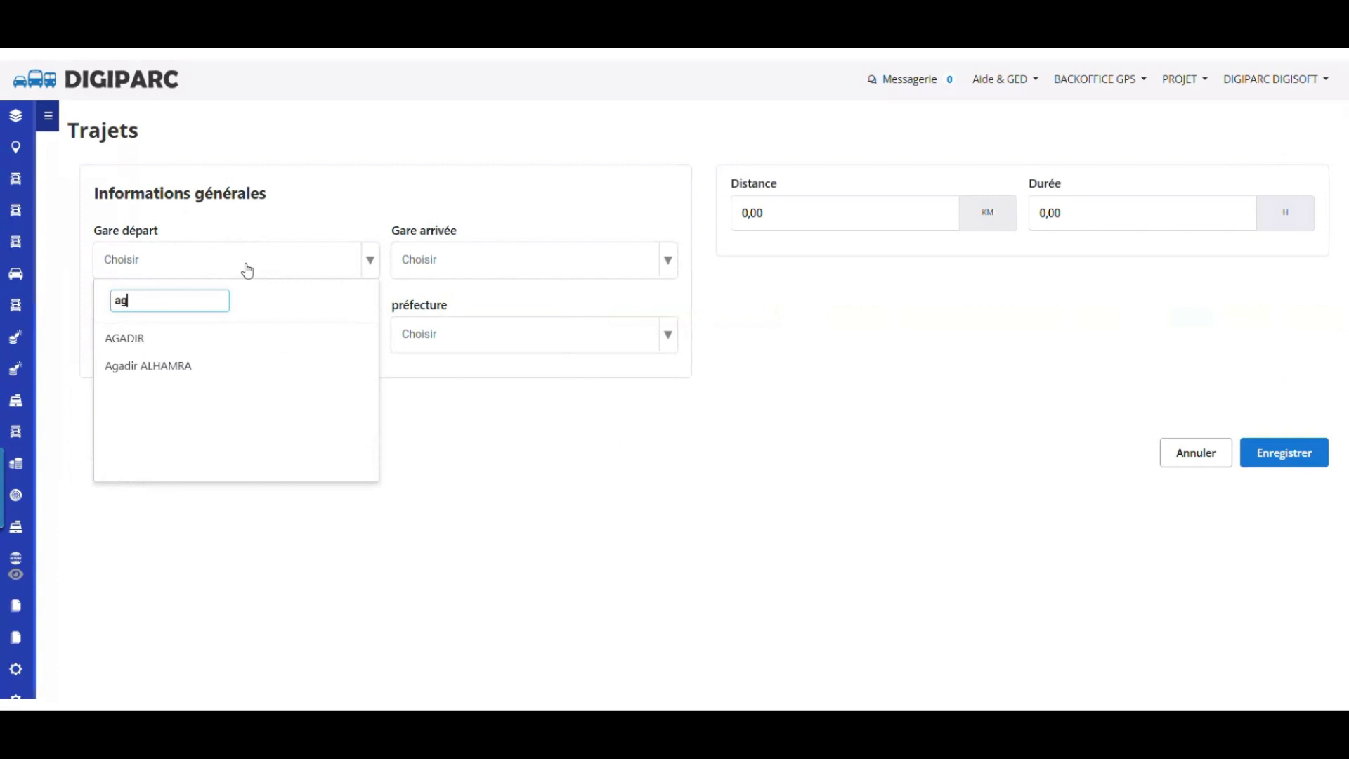
click(177, 340)
click(485, 276)
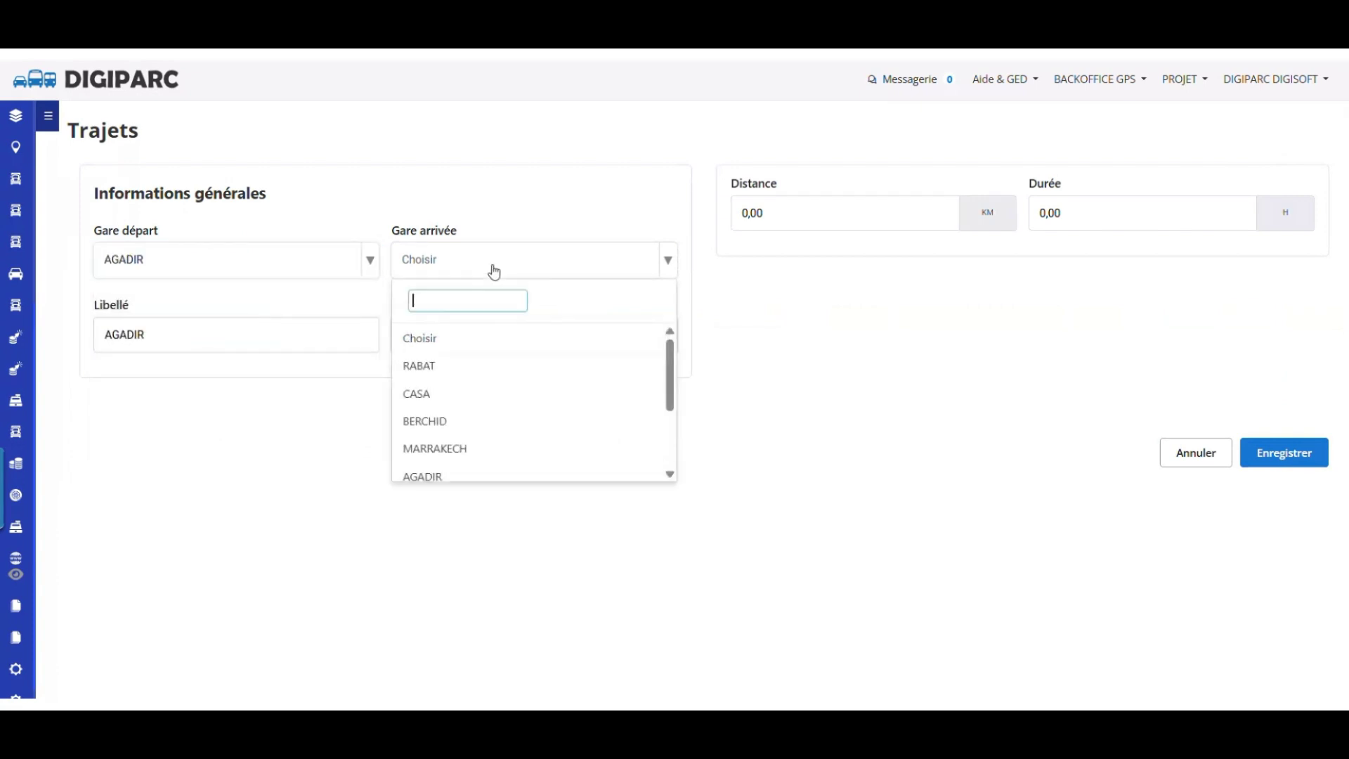
text(mar)
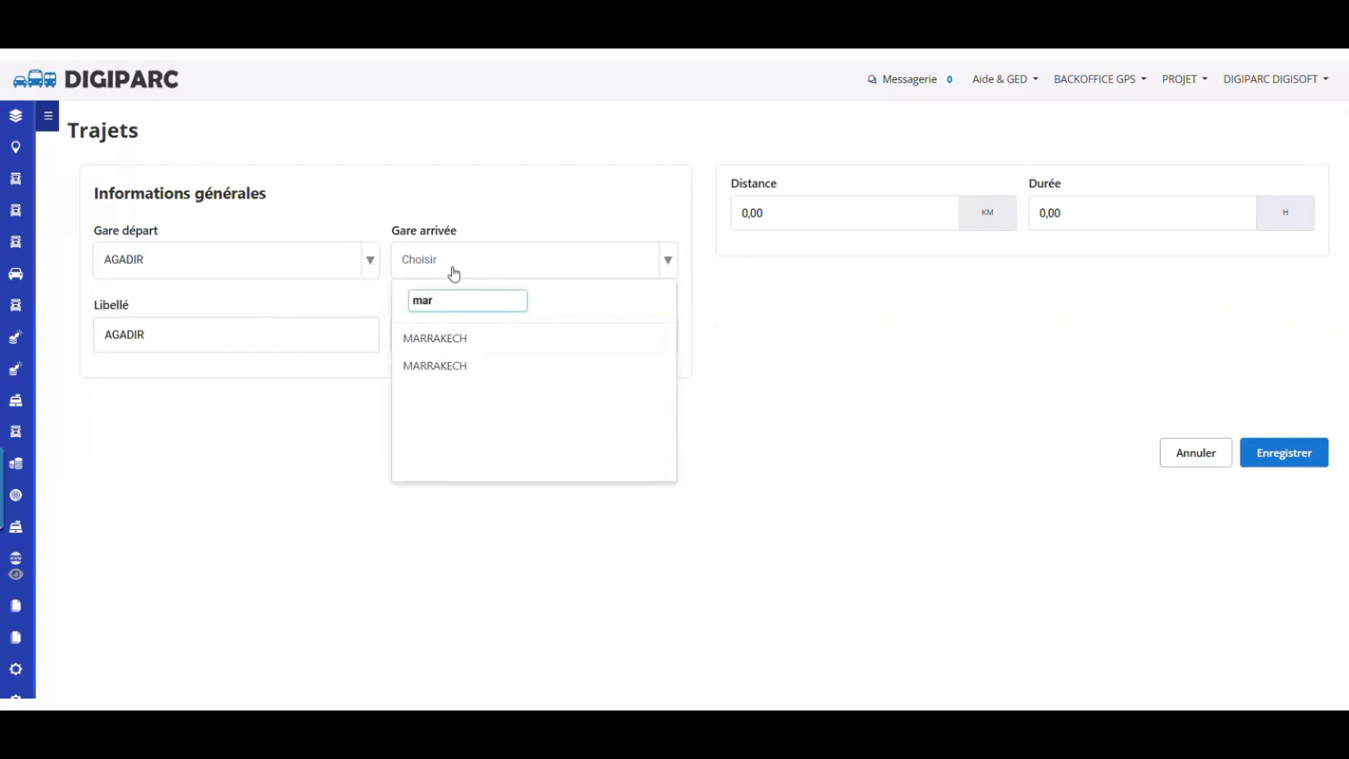
click(529, 338)
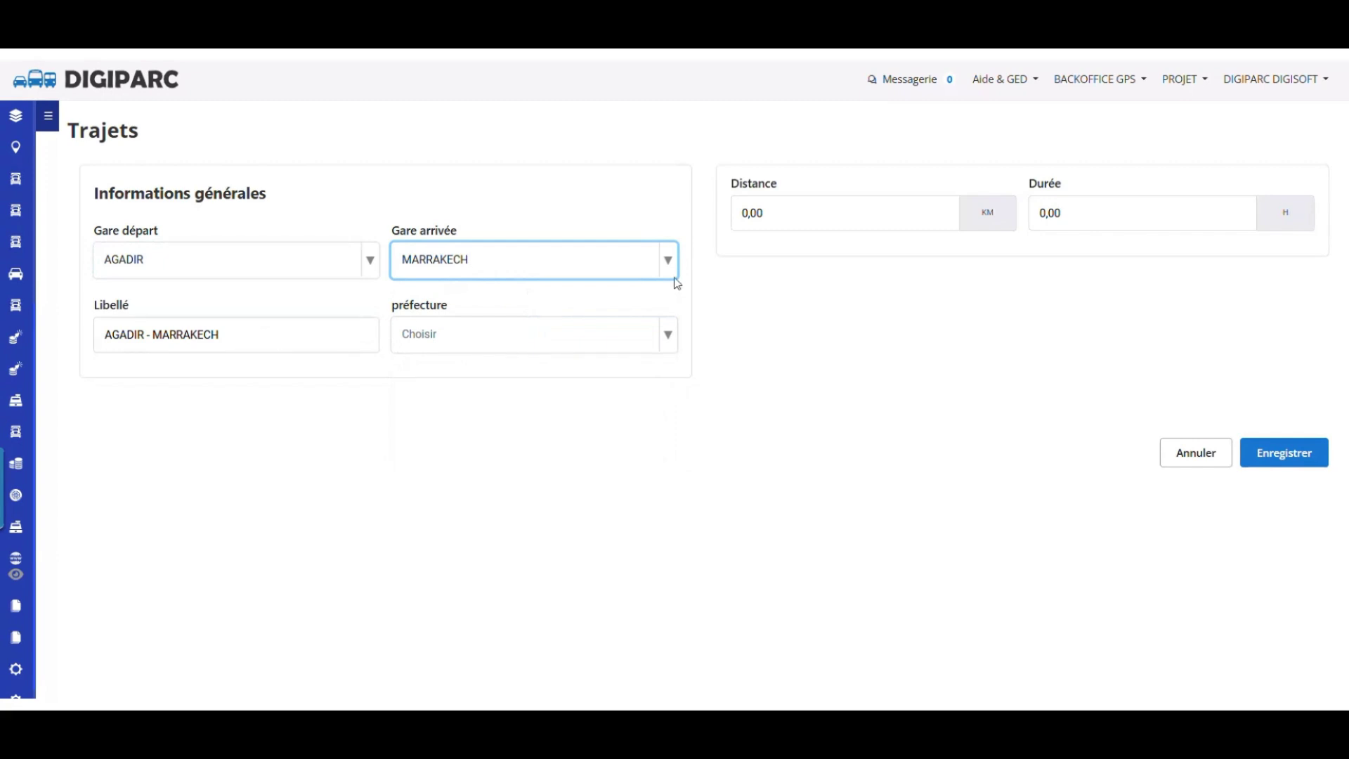
text(220)
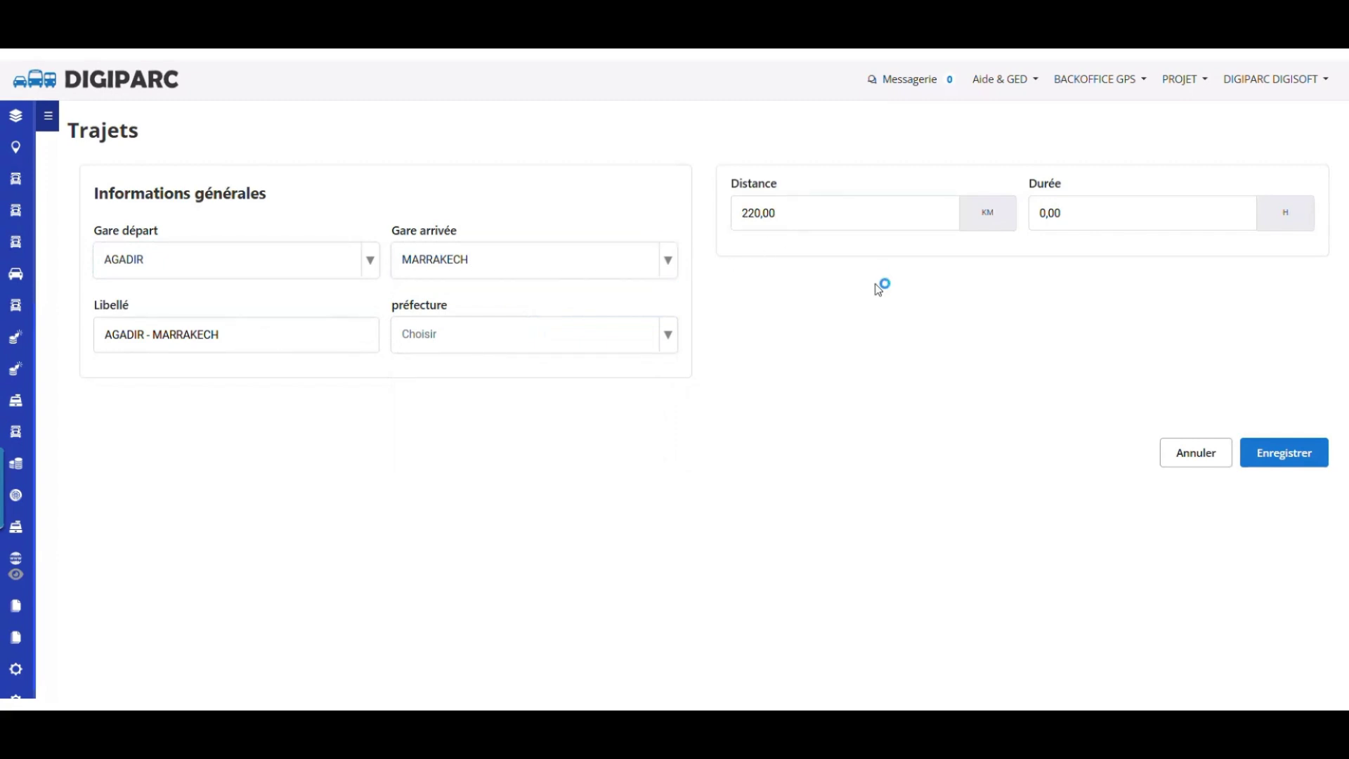
click(1283, 454)
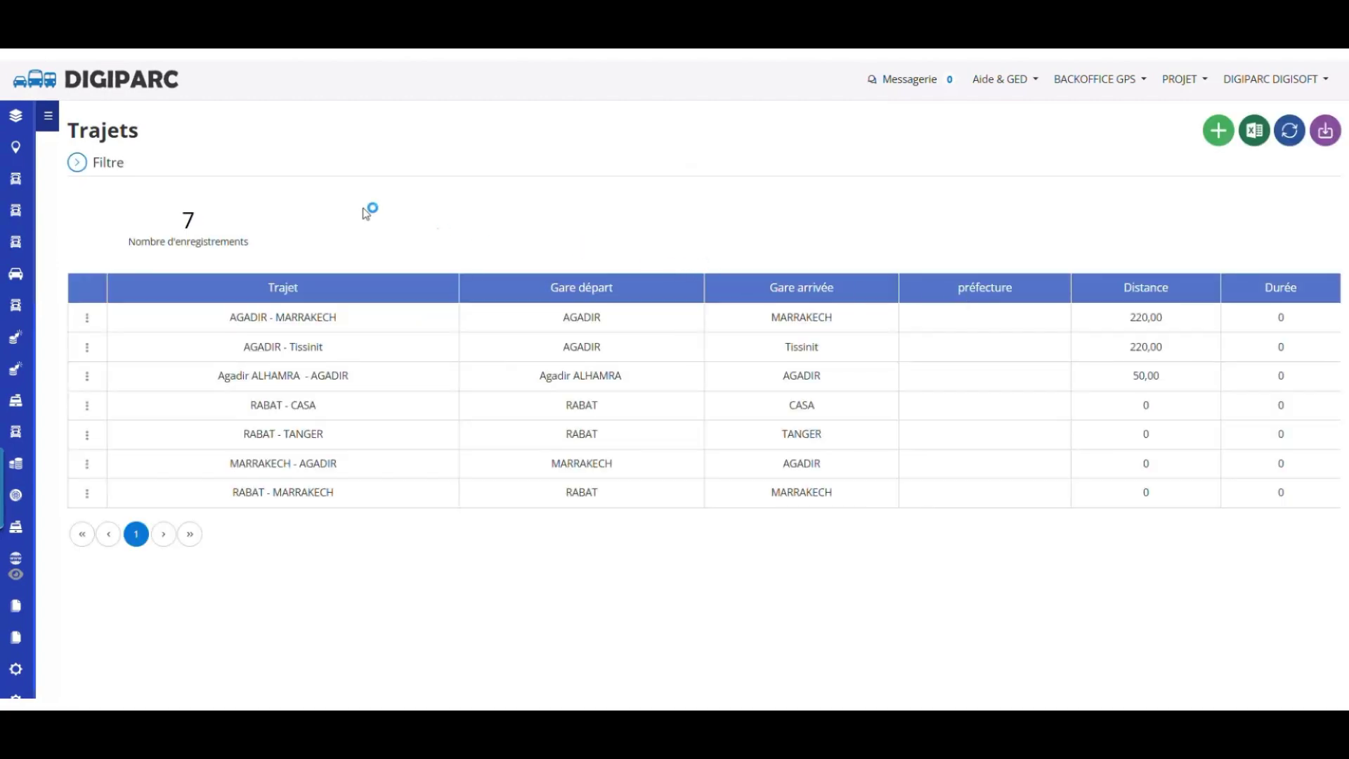
- Filter the Trajets list by departure station, trying Agadir ALHAMRA and AGADIR
click(191, 171)
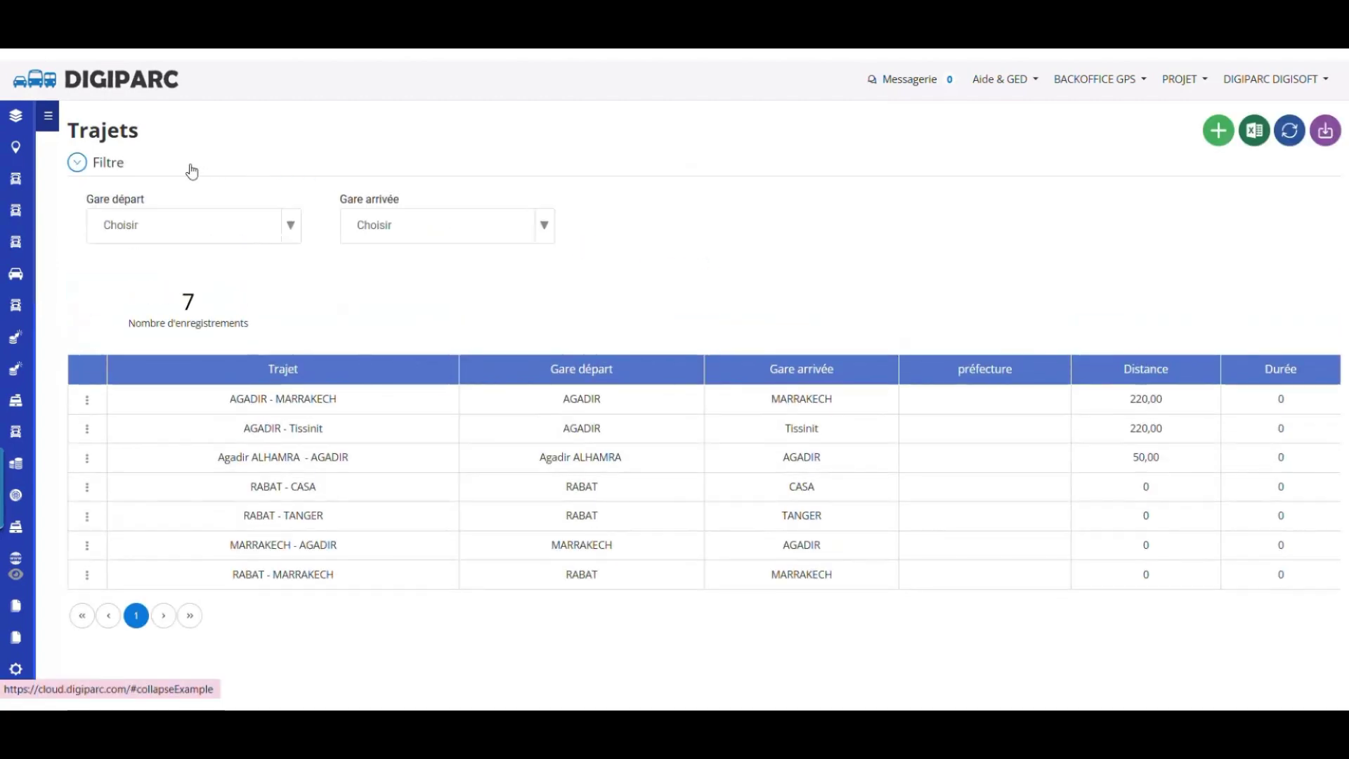
click(192, 171)
click(192, 171)
click(223, 232)
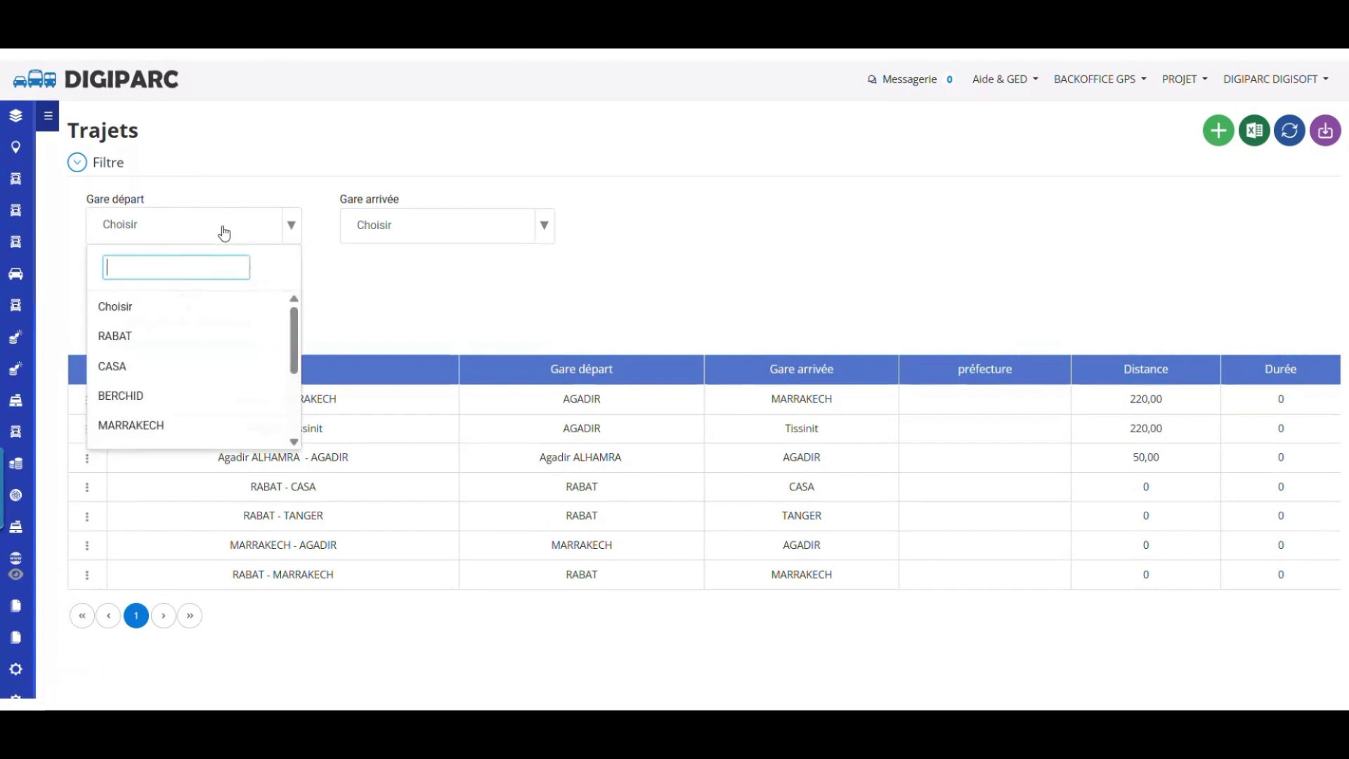
text(aga)
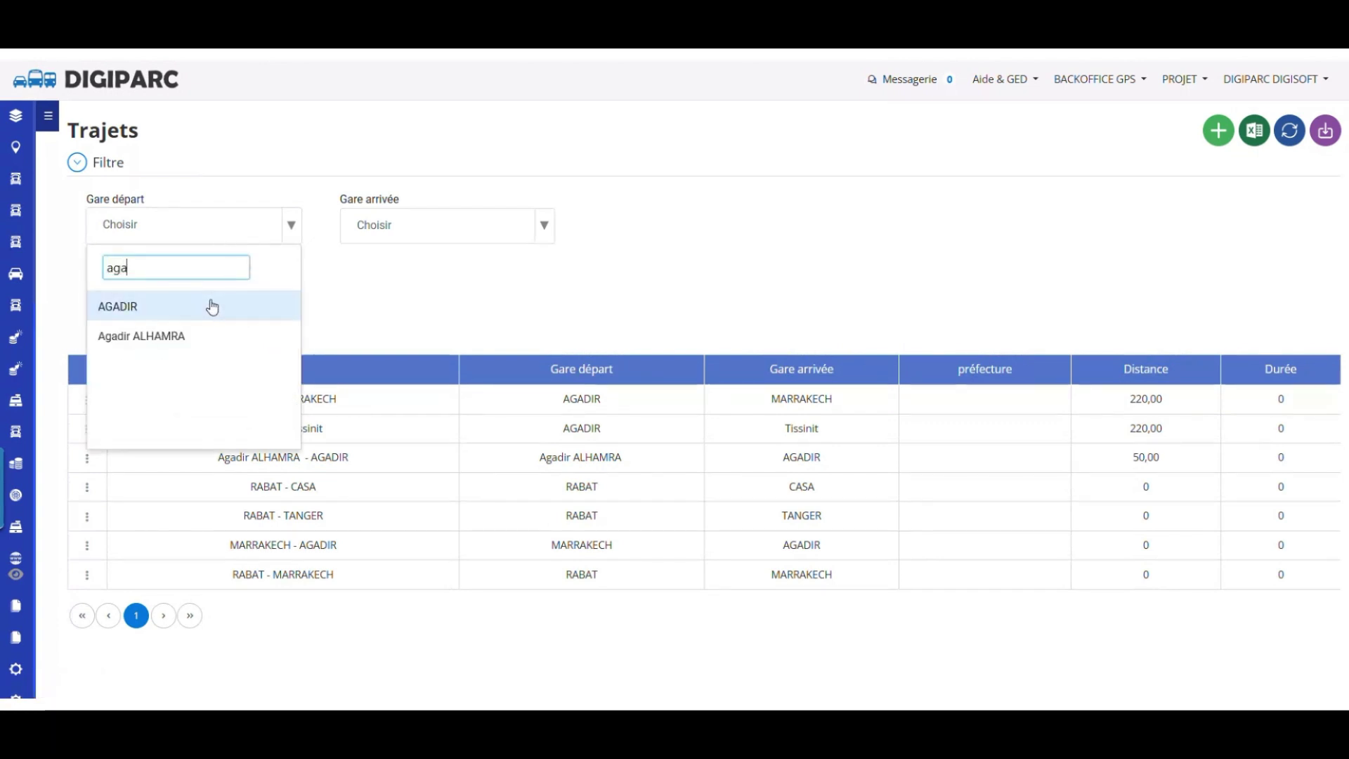
click(211, 336)
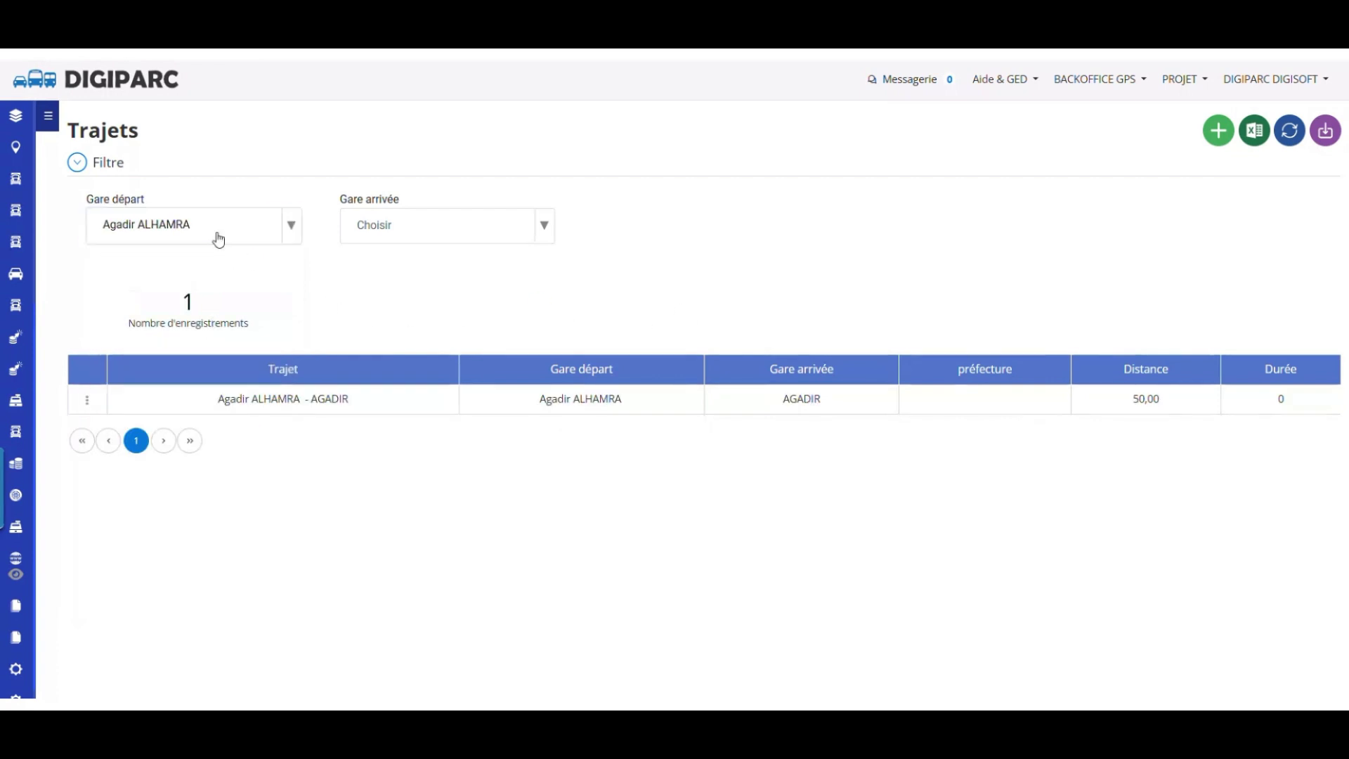
click(214, 235)
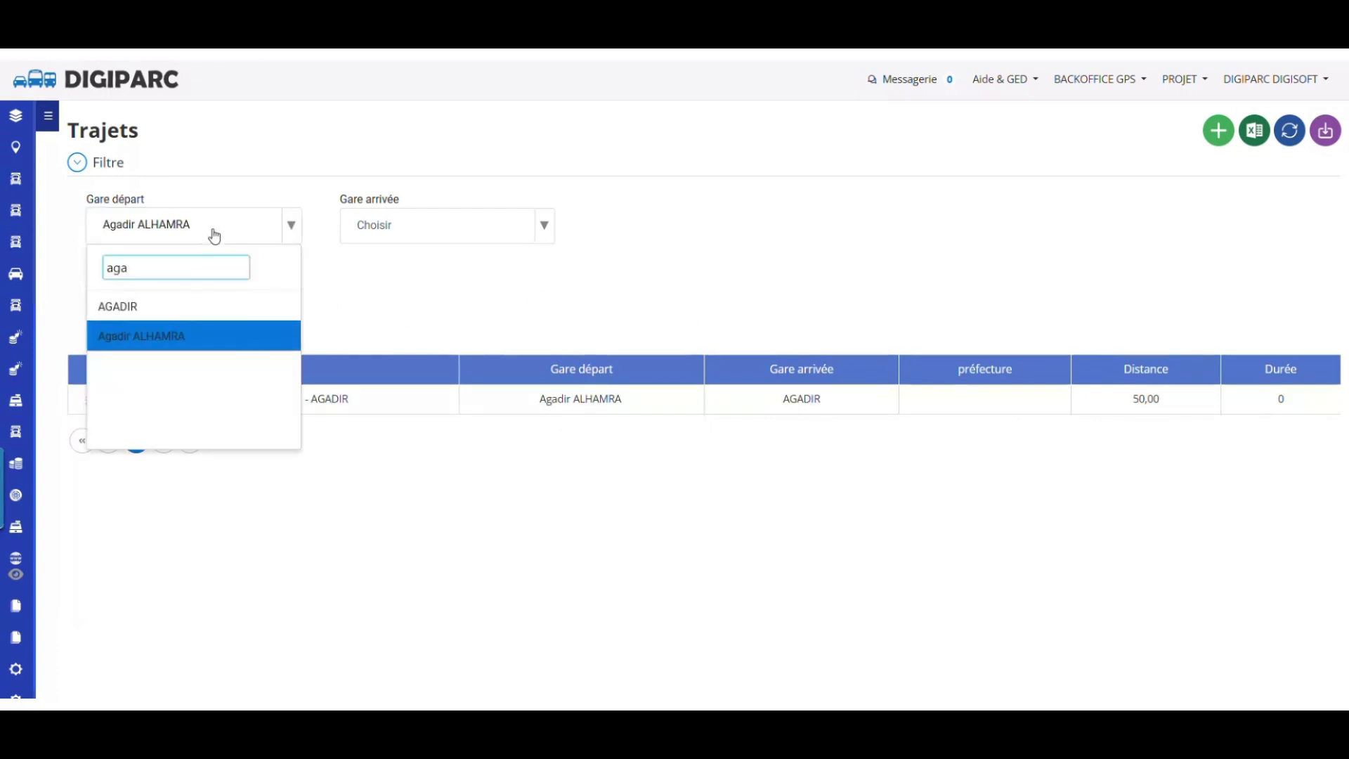
click(134, 306)
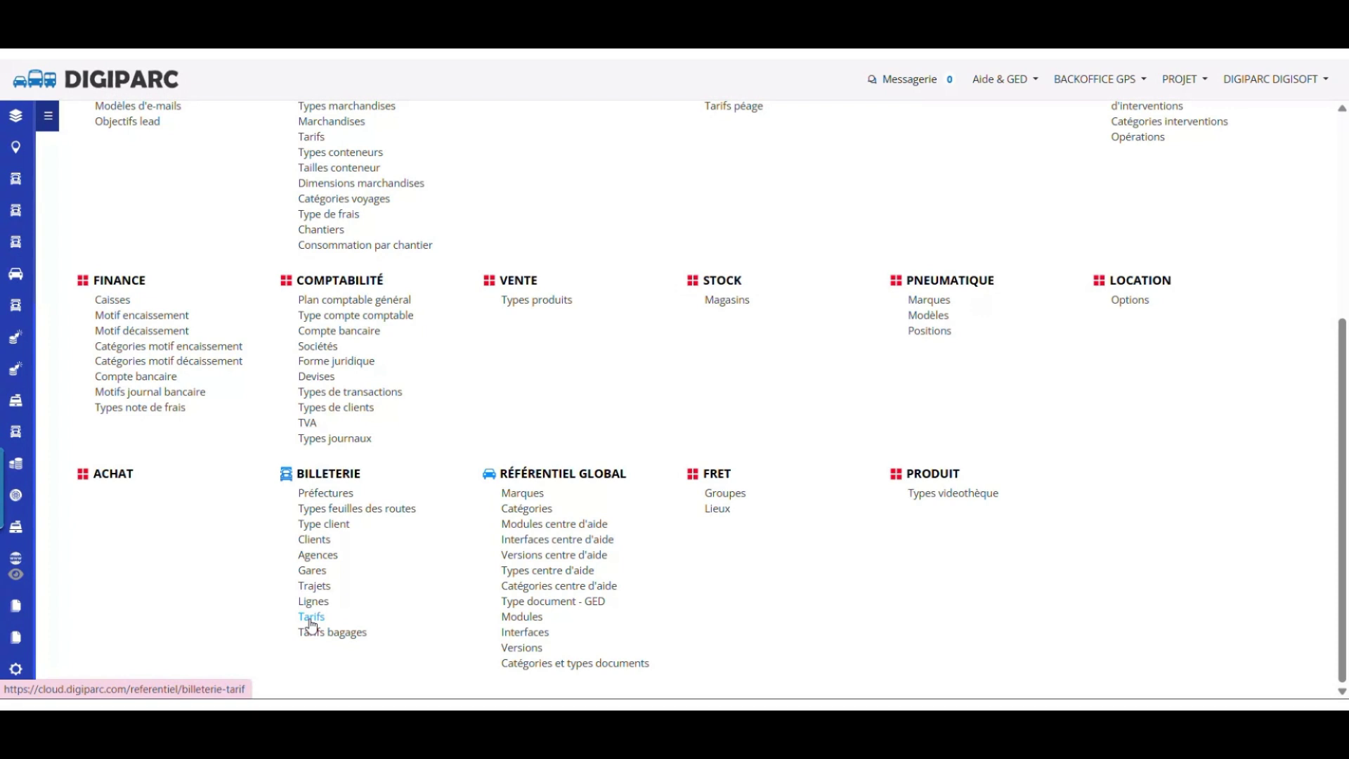
- Start a new record in the Billeterie Tarifs list for the trajet Agadir ALHAMRA - AGADIR and name it Agadir ALHAMRA - AGADIR
click(311, 620)
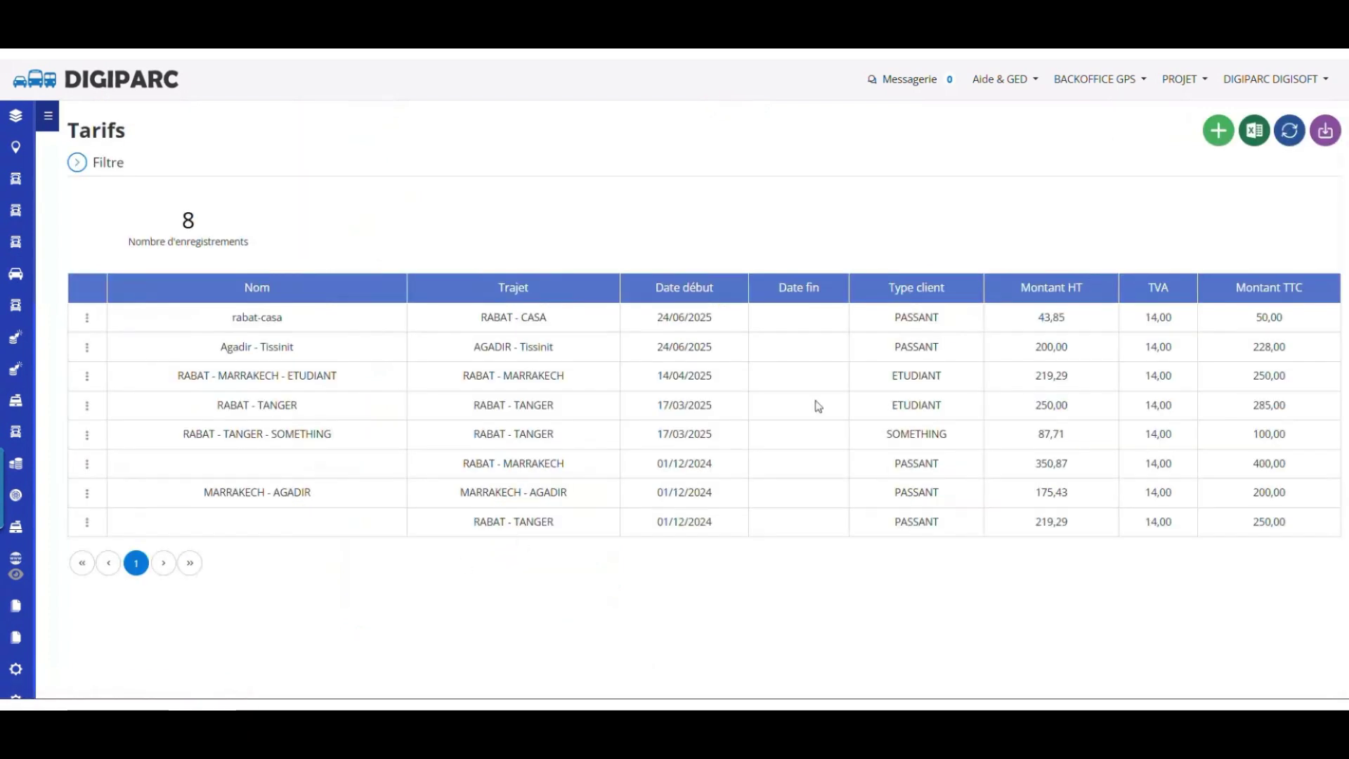
click(1220, 136)
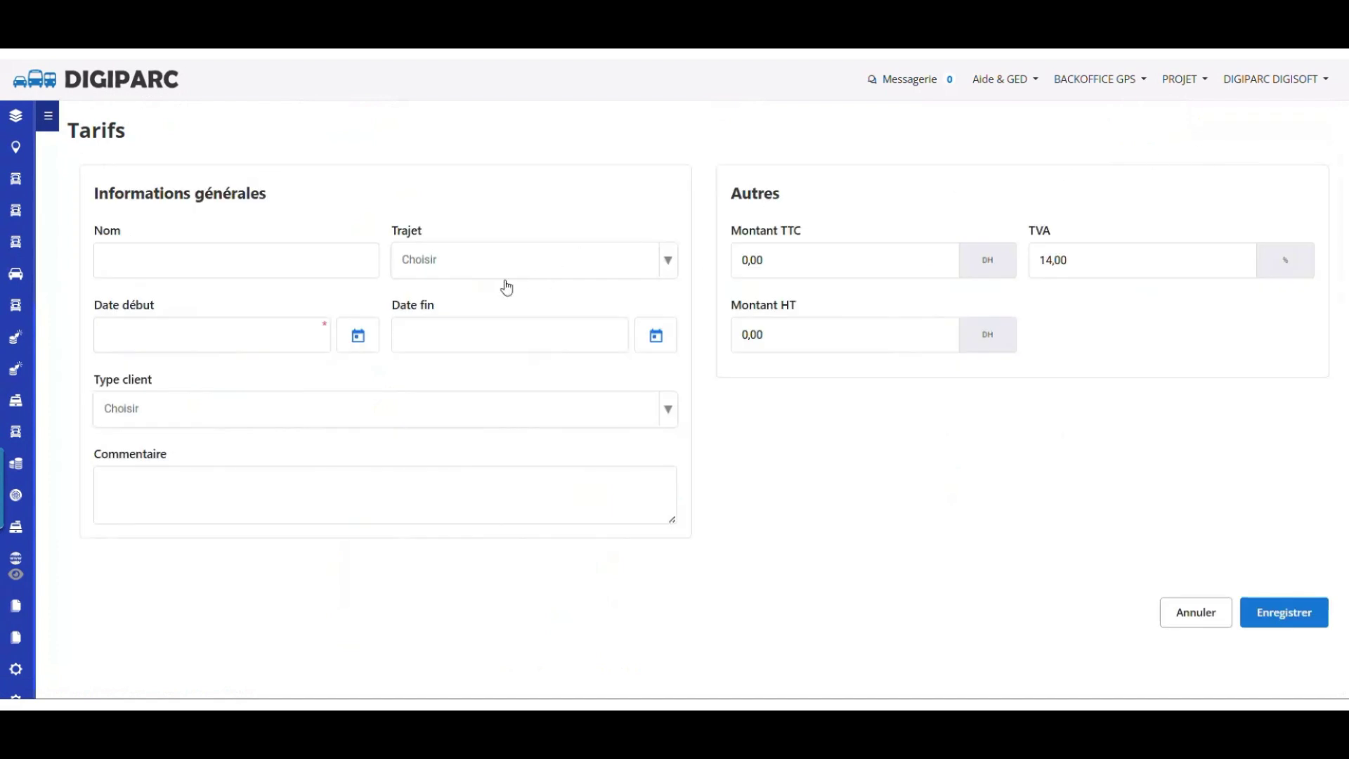
click(454, 274)
text(a)
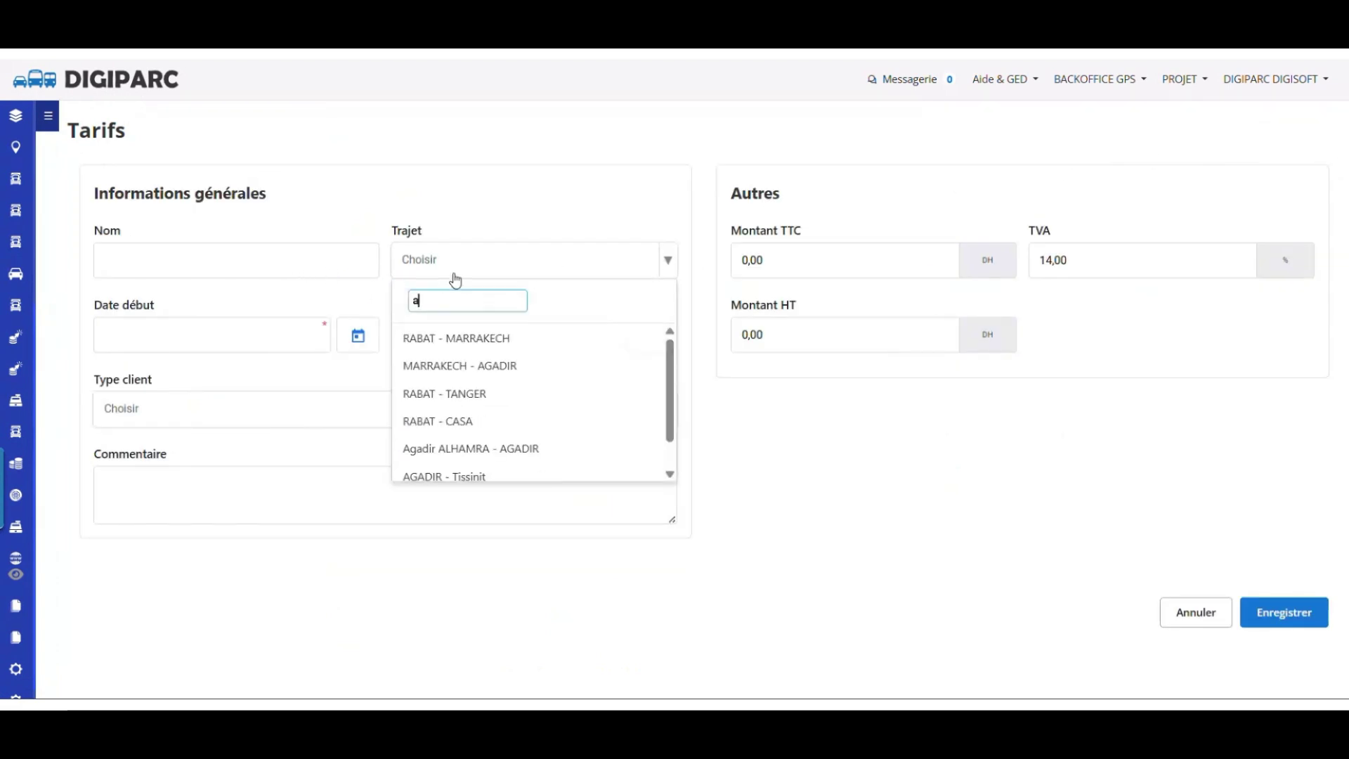
text(gad)
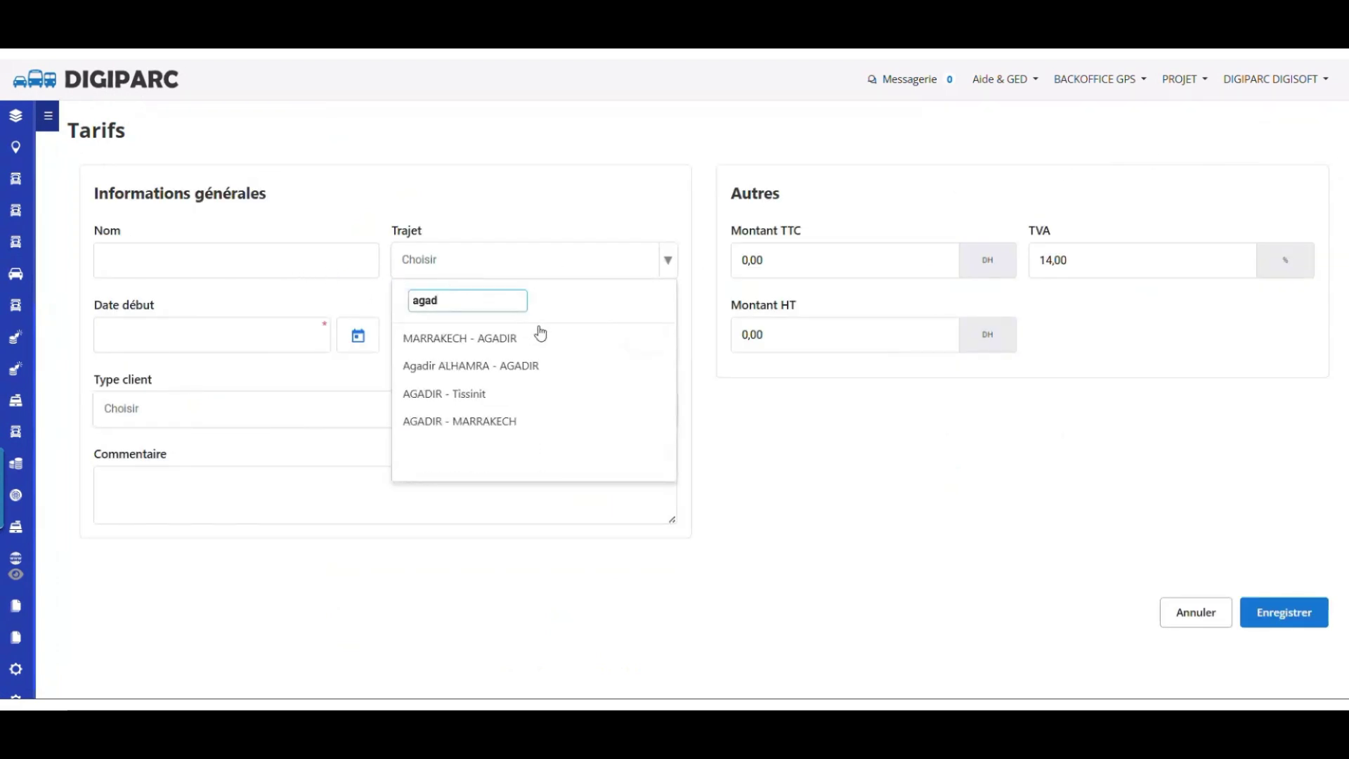
click(555, 365)
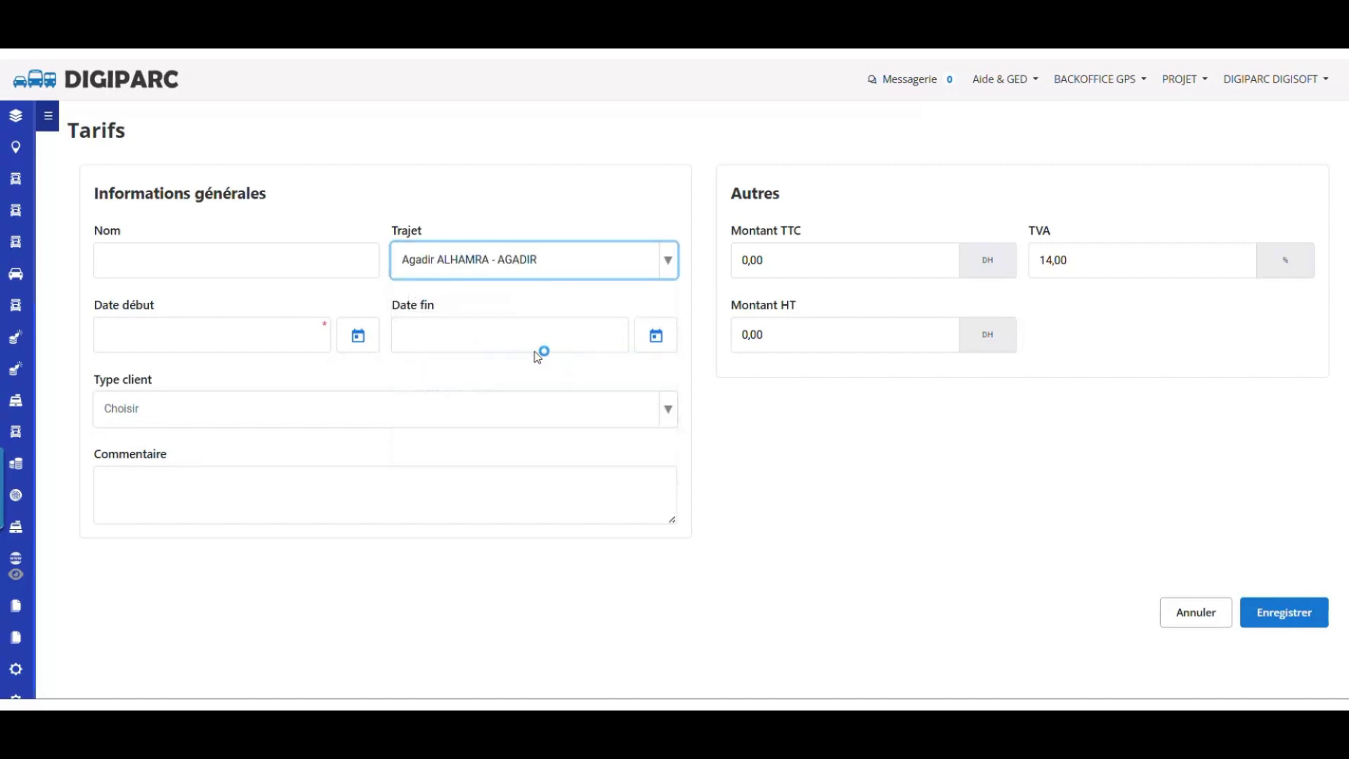
click(226, 258)
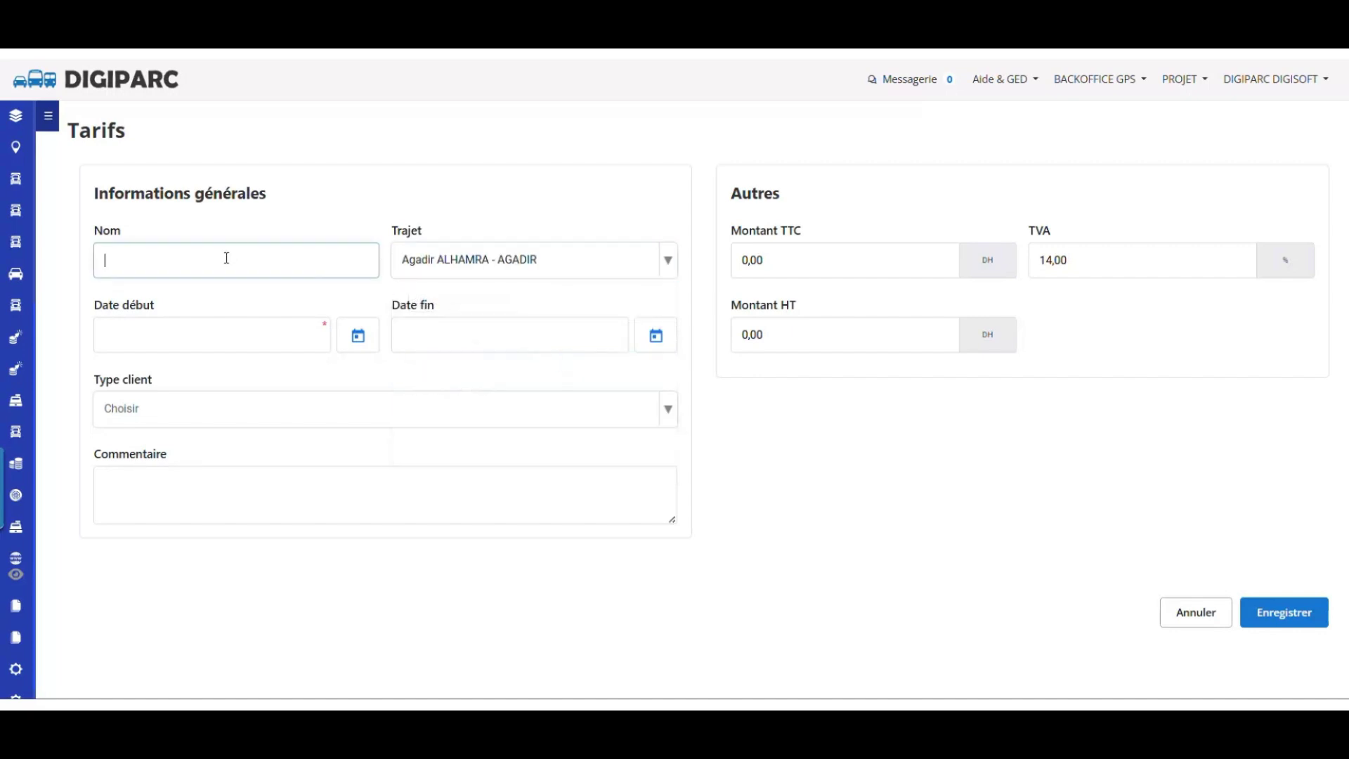
text(Agadir ALHAMRA  - AGADIR)
- Set the new tarif's start date to 01/07/2025 and its client type to PASSANT
click(253, 344)
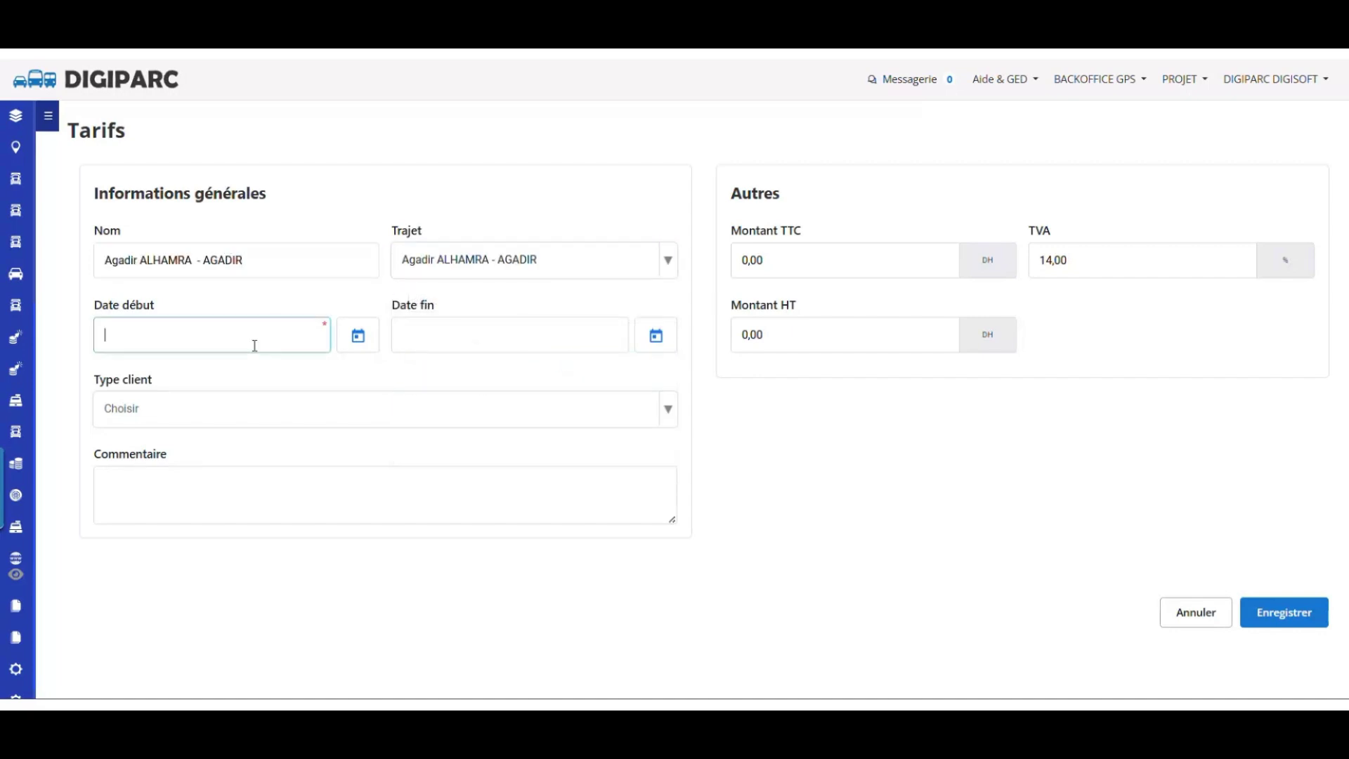
click(354, 349)
click(158, 495)
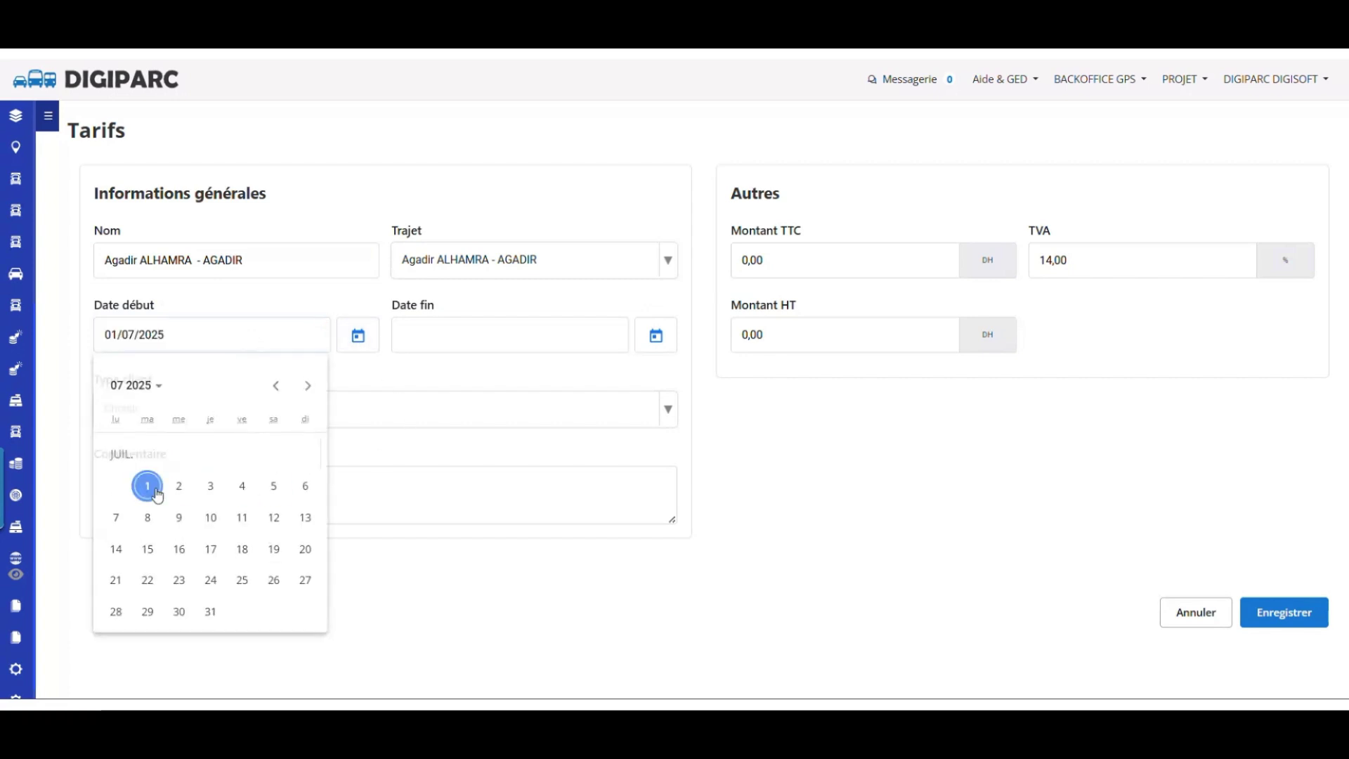
click(304, 412)
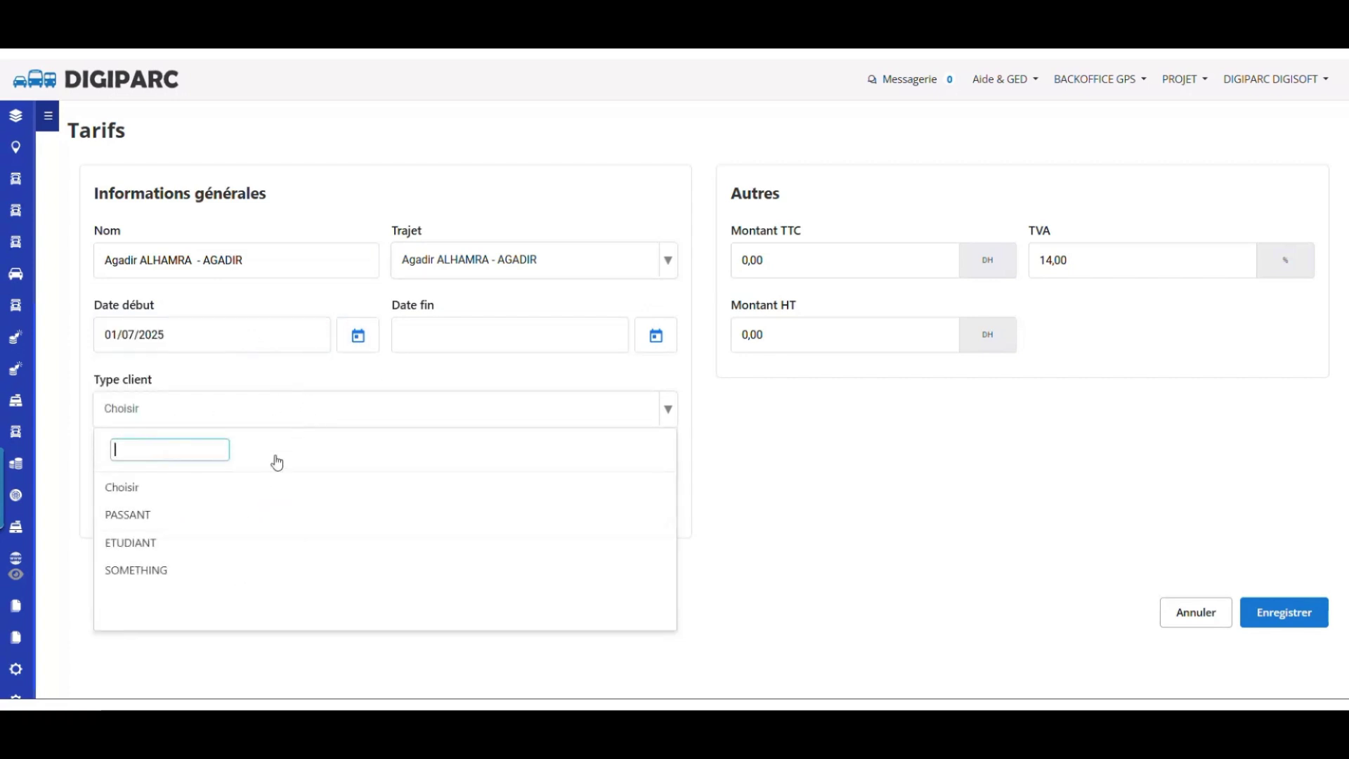
click(175, 516)
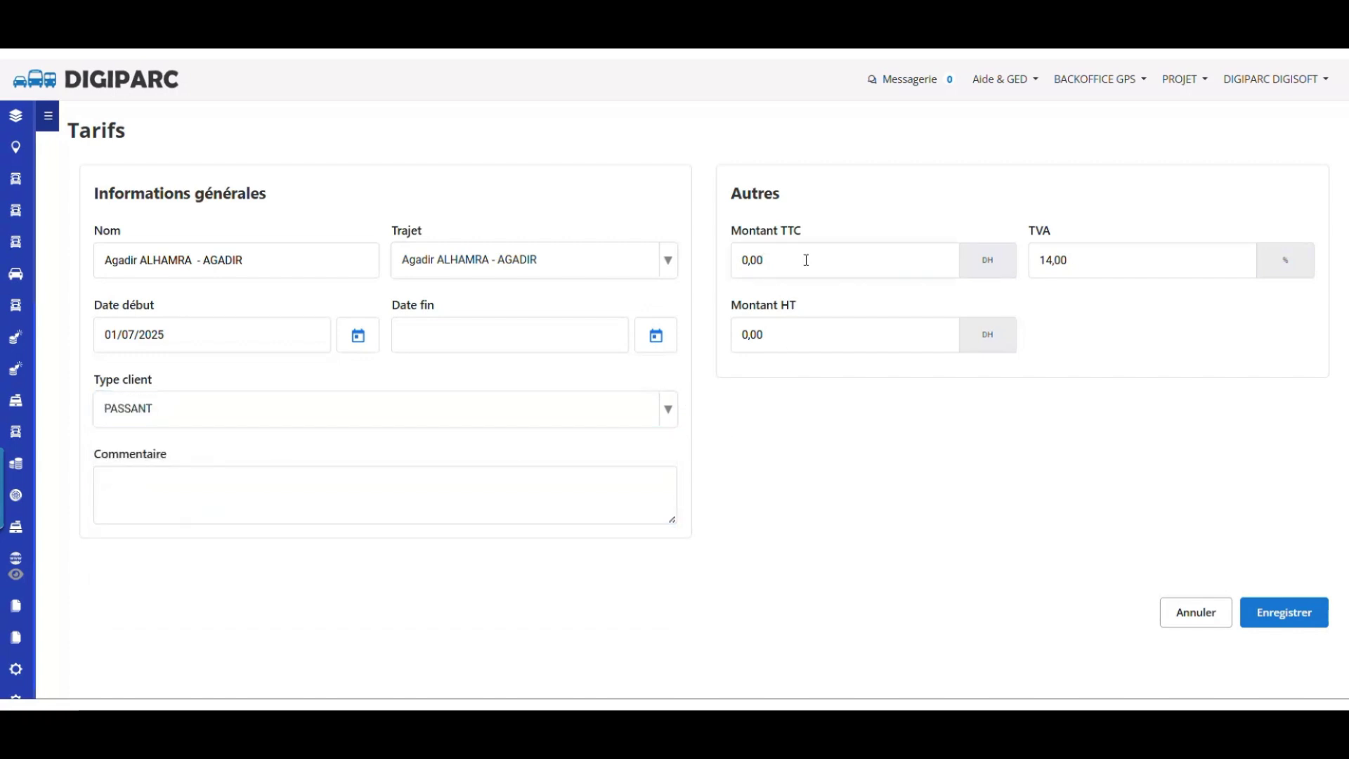
- Set the Agadir ALHAMRA - AGADIR tarif's Montant HT to 50 DH and save it
click(798, 326)
text(50)
click(818, 379)
click(1277, 613)
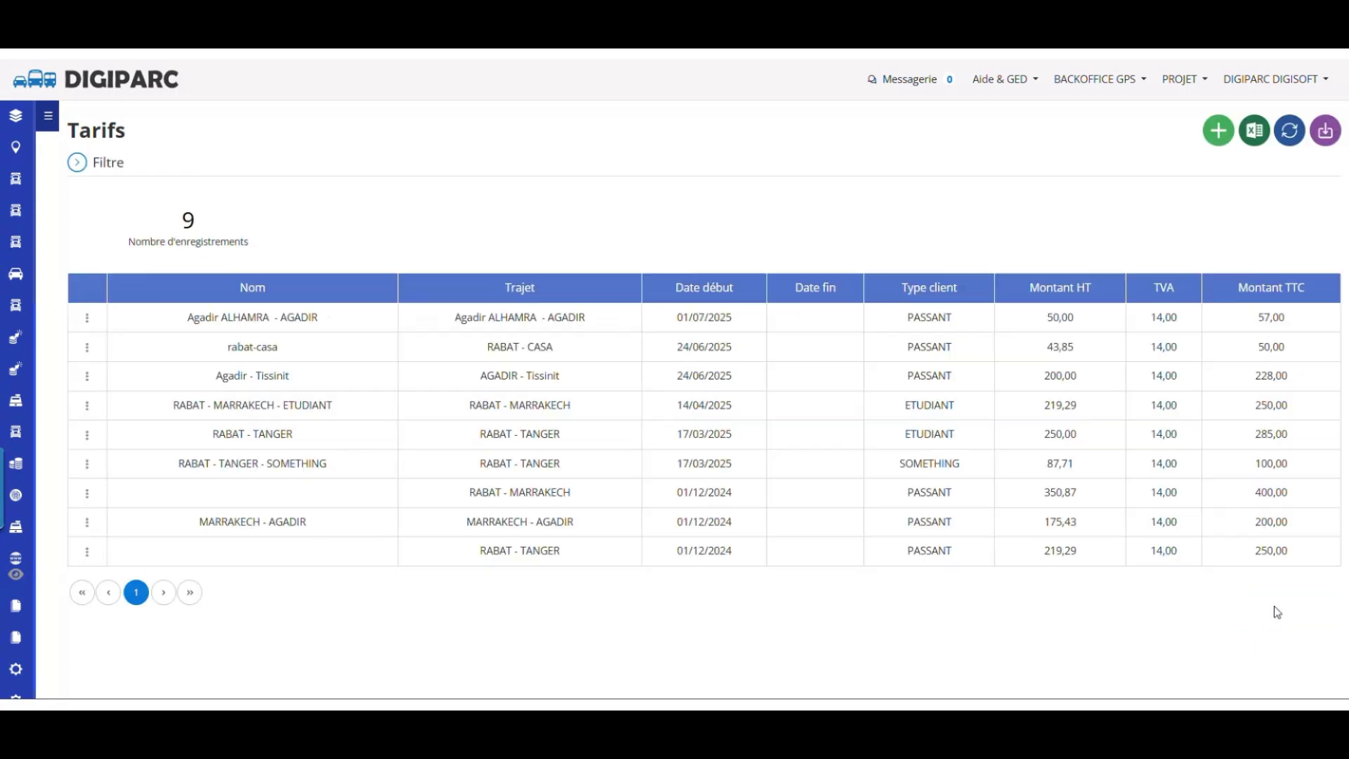
- Start another tarif for the trajet AGADIR - MARRAKECH and name it Agadir - Marrakech
click(1217, 130)
click(432, 262)
text(agadi)
click(536, 423)
click(232, 260)
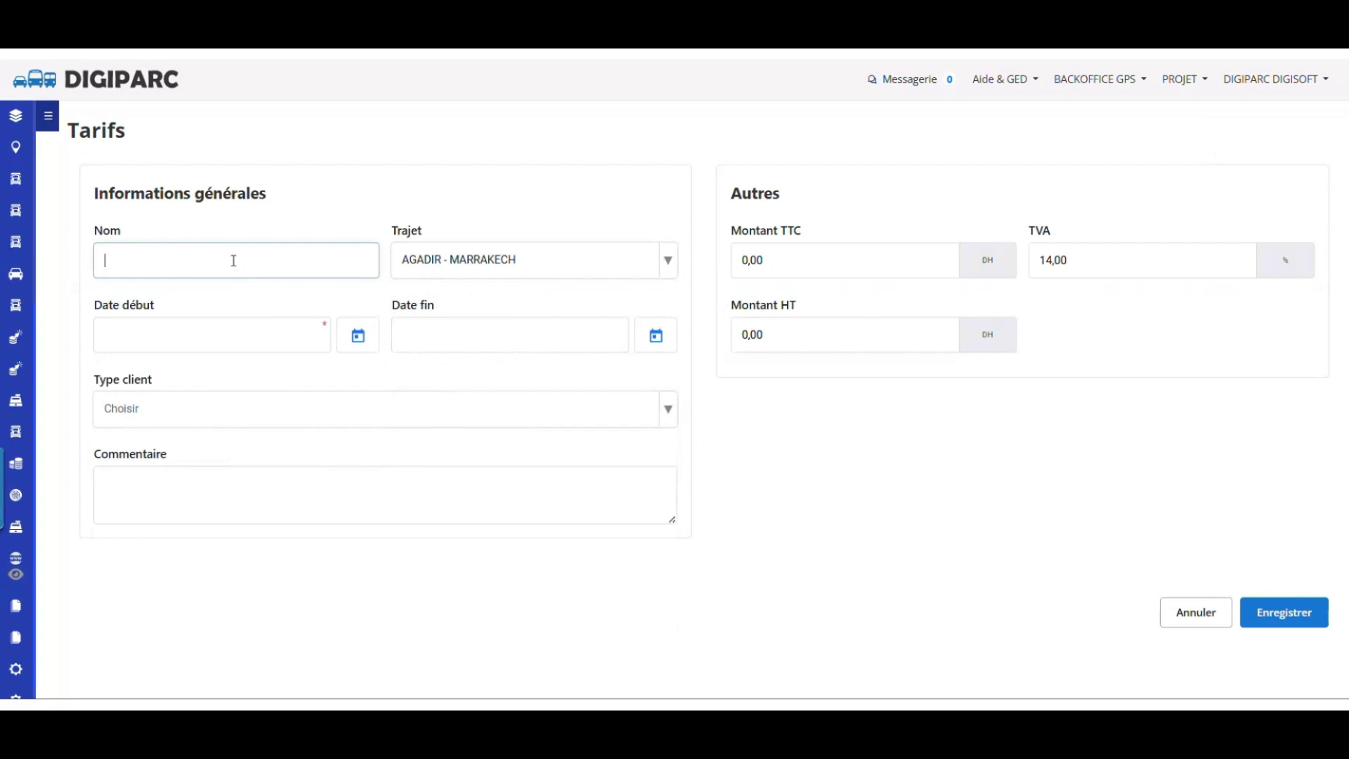
text(Agadir - Marrakech)
- Give the Agadir - Marrakech tarif the start date 01/07/2025 and the client type PASSANT
click(247, 326)
text(1)
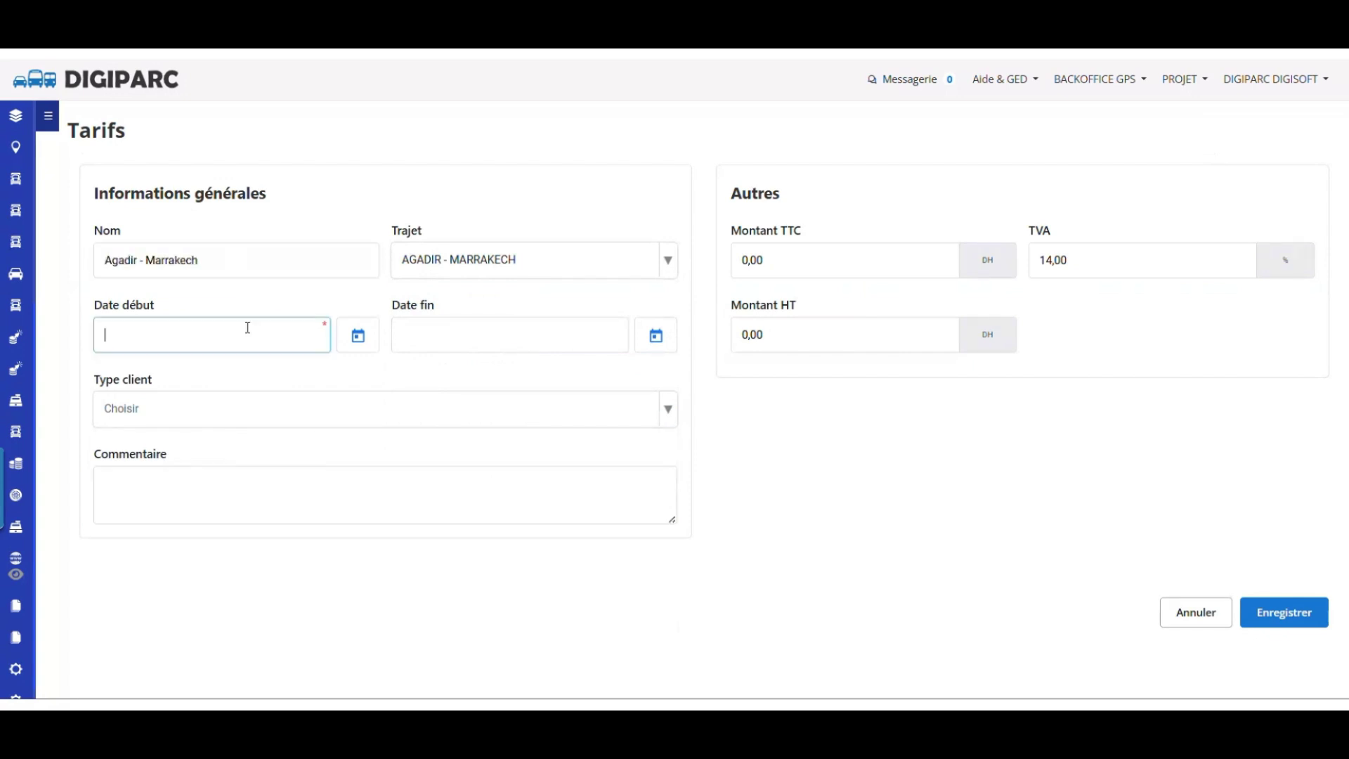
key(Tab)
click(267, 409)
click(204, 513)
- Set the Agadir - Marrakech tarif's Montant HT to 250 DH
click(804, 336)
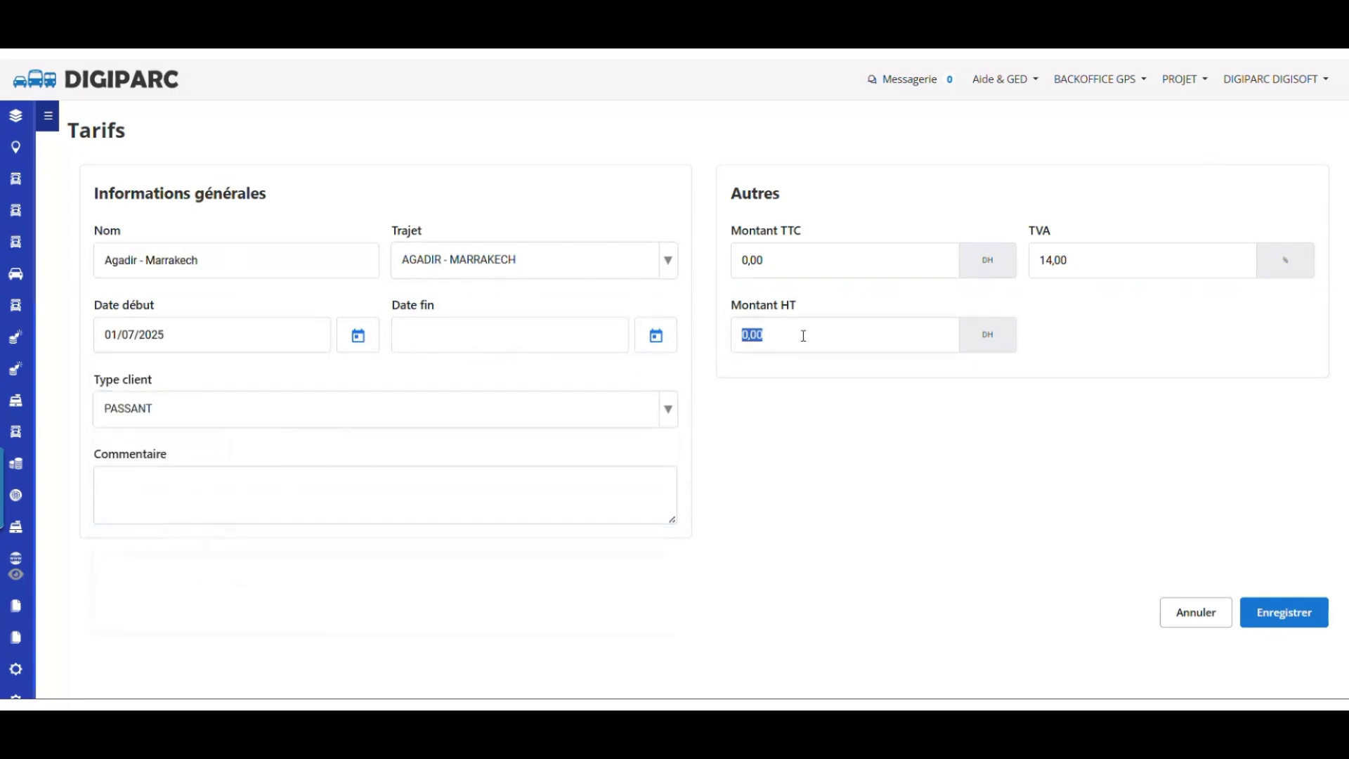
text(250)
click(1099, 266)
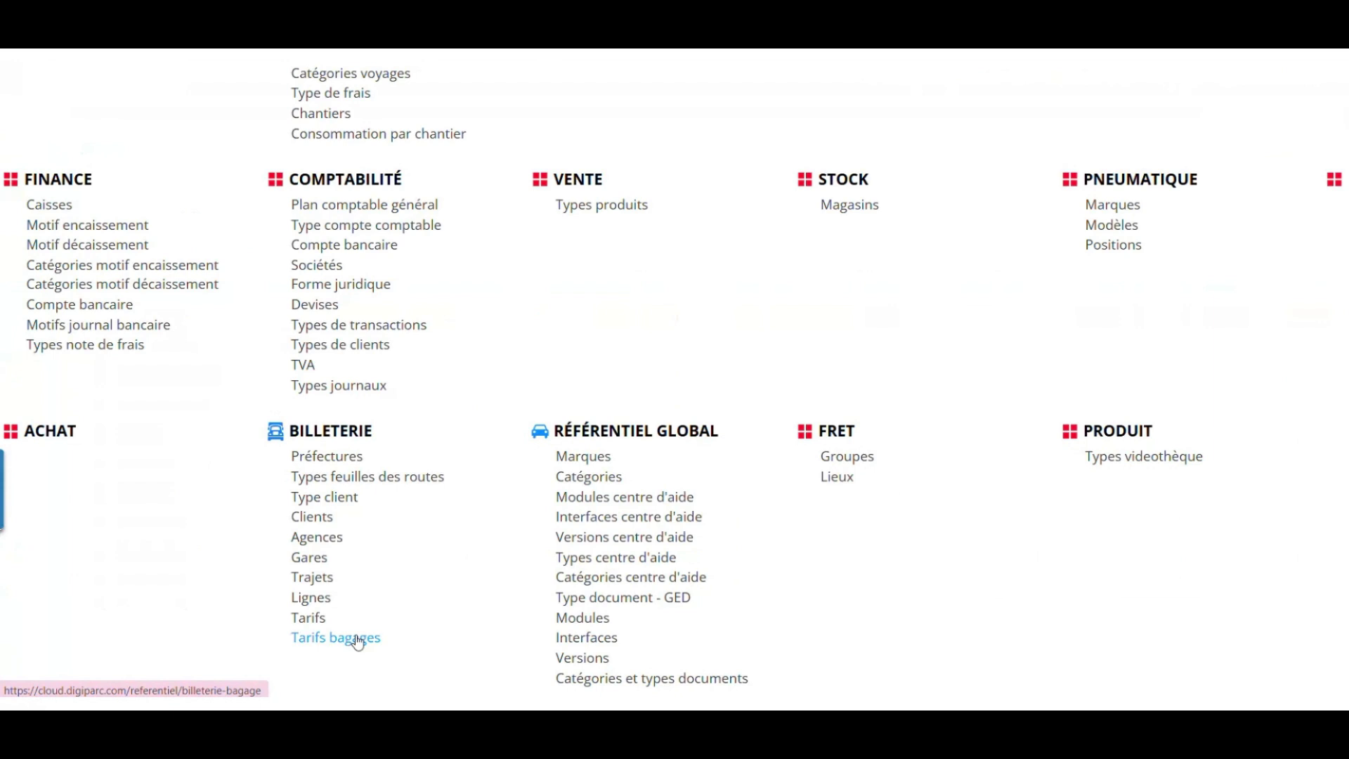
- Start a new record in the Billeterie Tarifs bagages list with the start date 01/07/2025
click(358, 639)
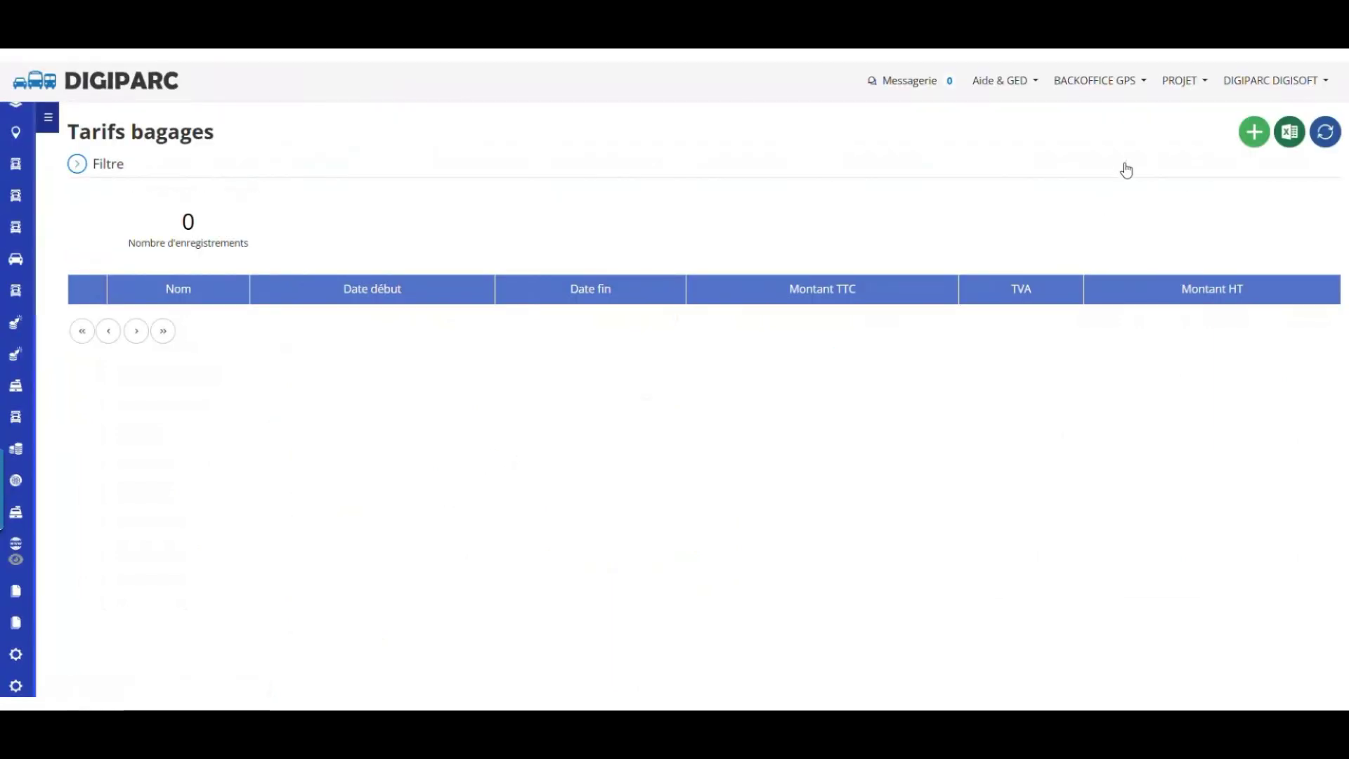
click(1255, 133)
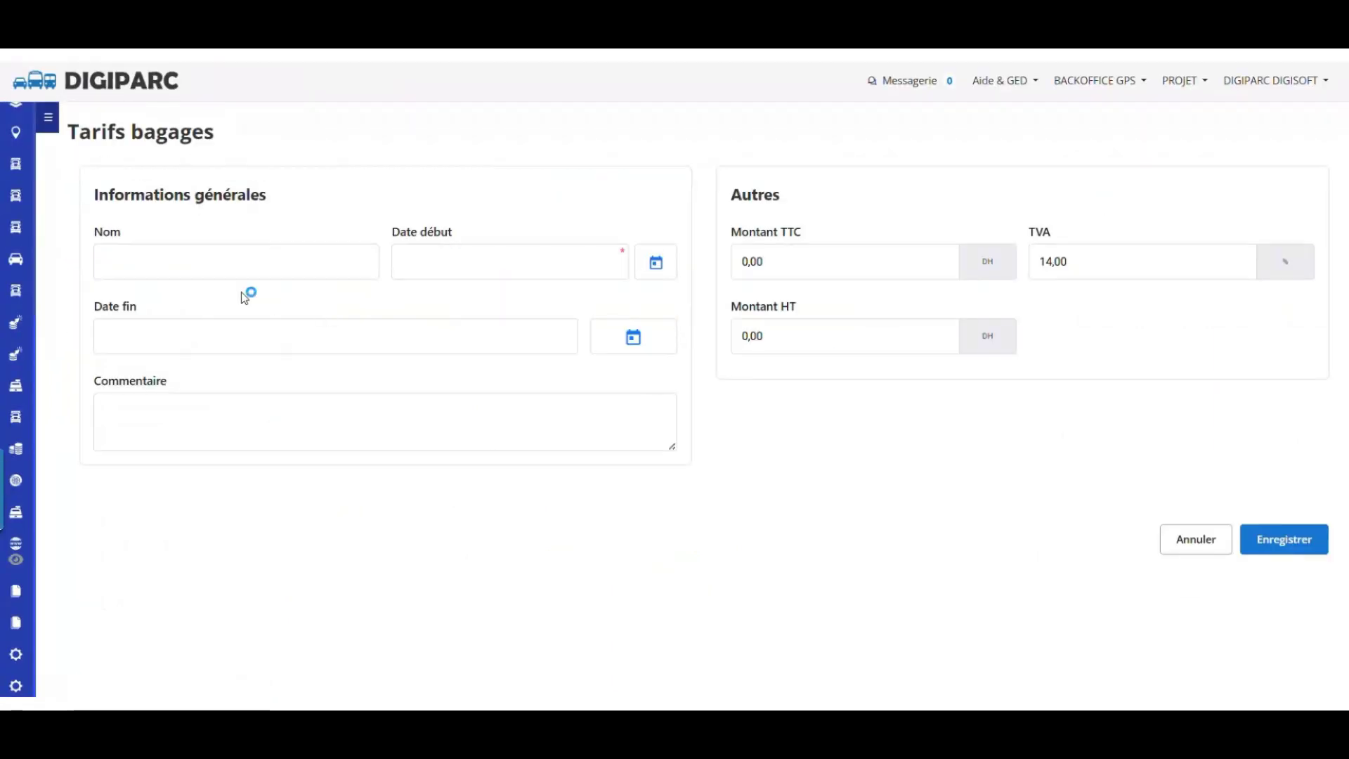
click(539, 278)
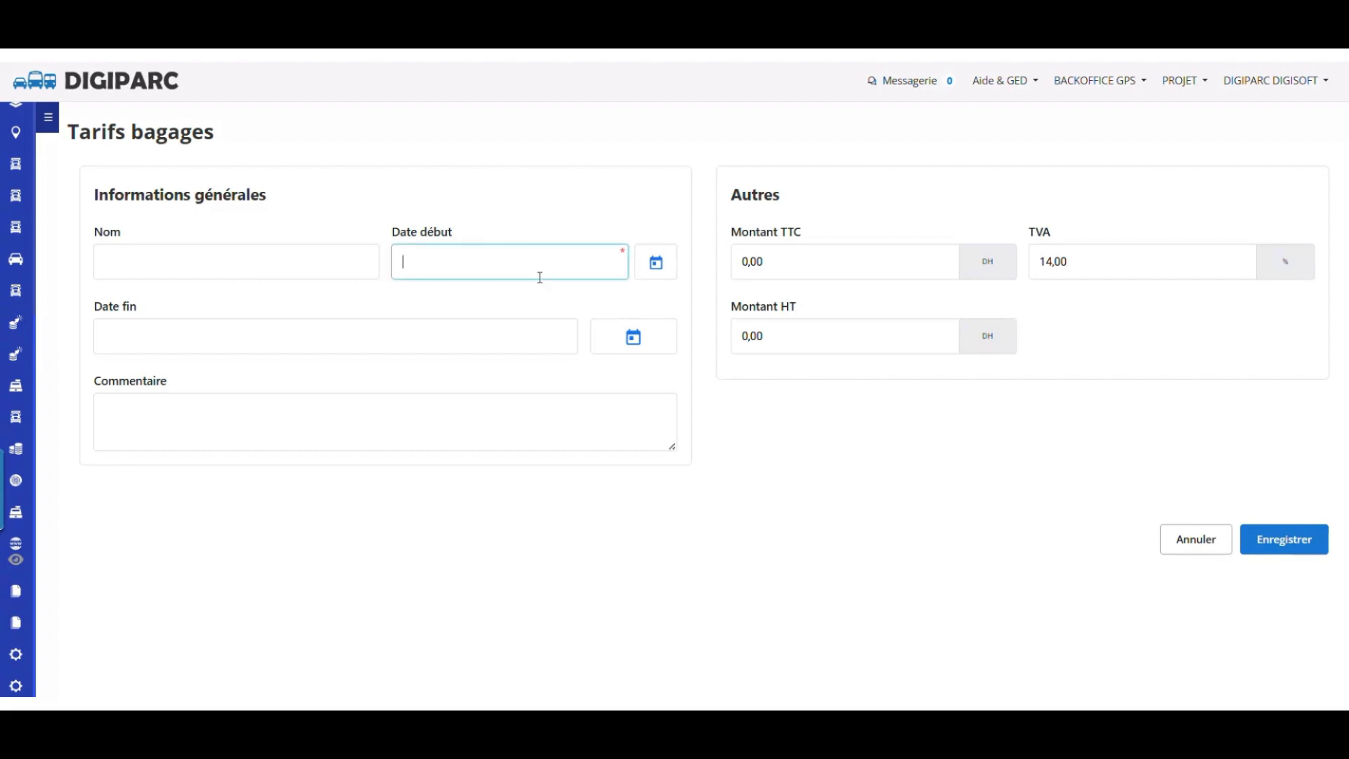
click(653, 263)
click(447, 414)
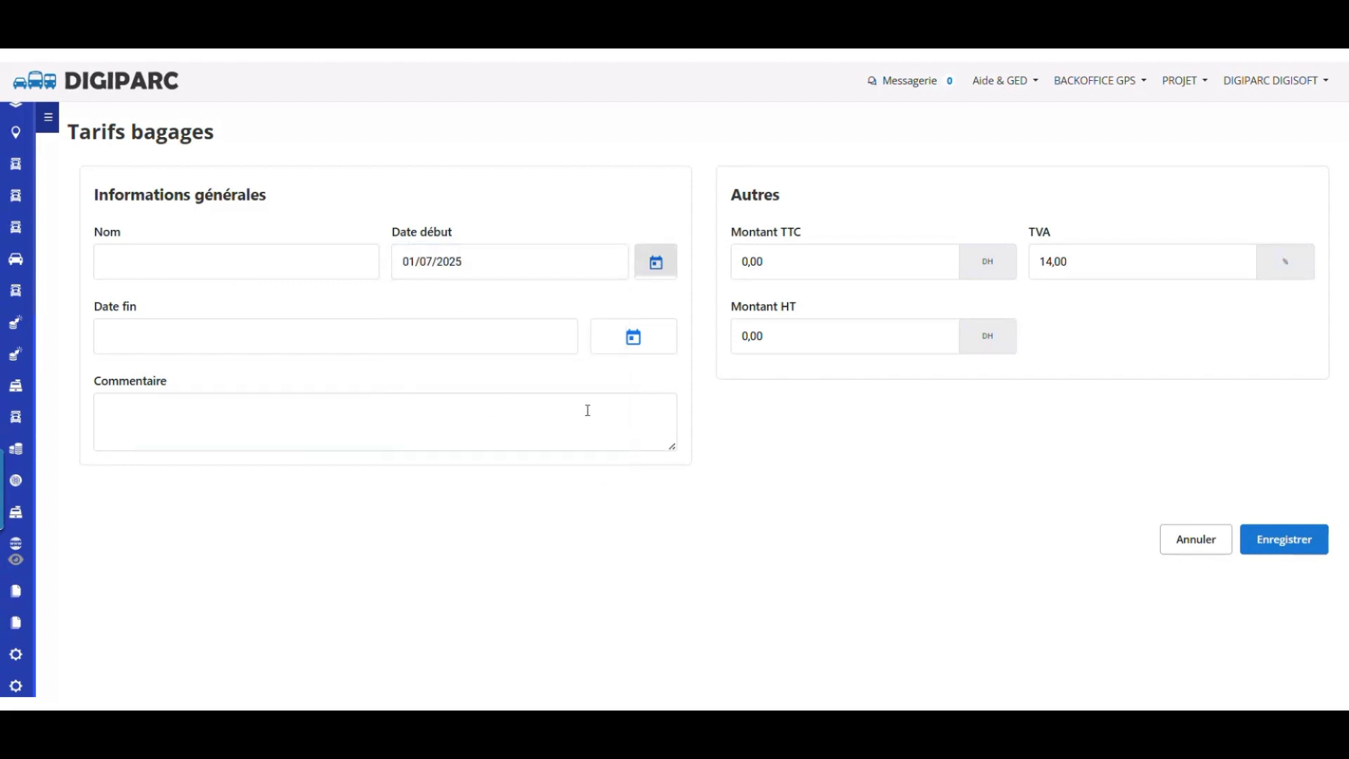
- Enter 1 as the baggage tarif's Montant TTC and as its Montant HT, and save the record
click(847, 263)
text(1)
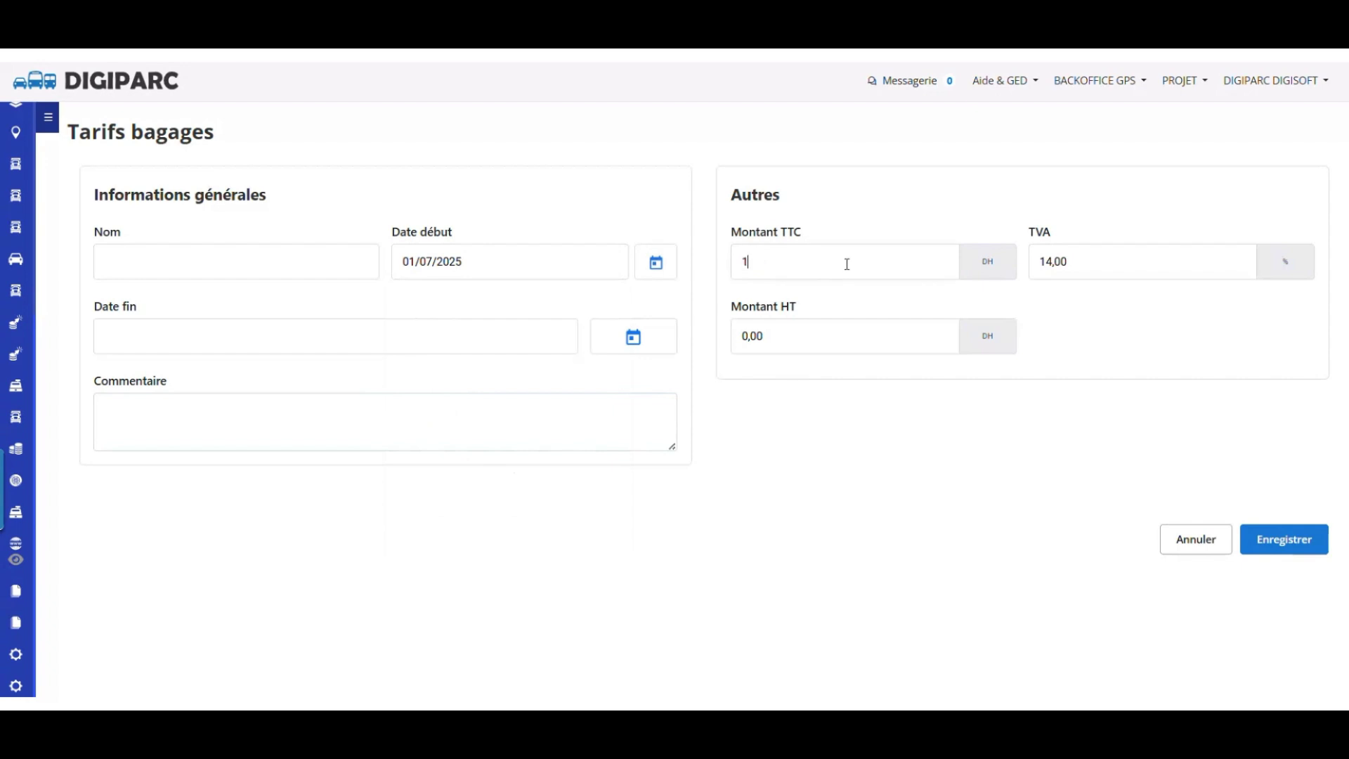
click(905, 383)
click(1033, 251)
key(BackSpace)
click(825, 319)
text(1)
click(851, 438)
click(1289, 545)
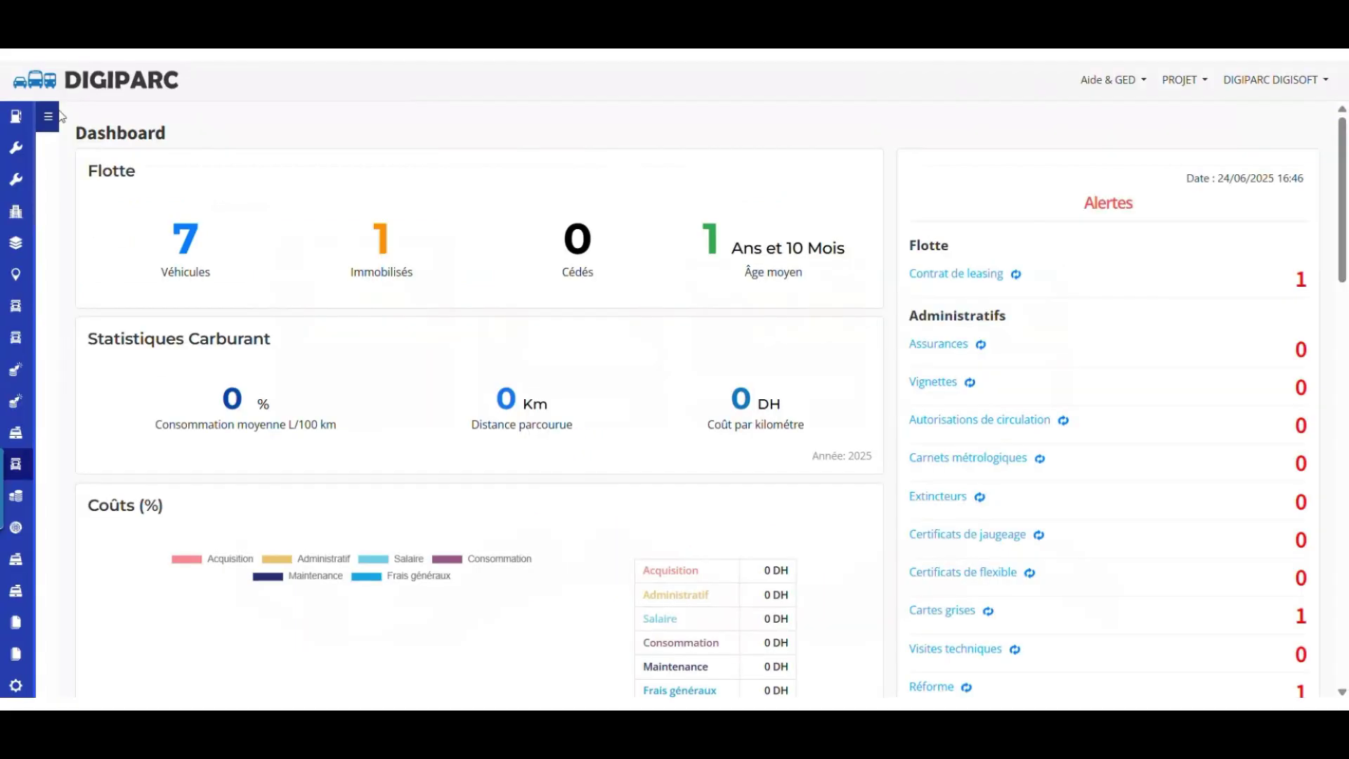
- Start a new feuille de route in the Billeterie module and set its end date to 02/12/2025
click(56, 118)
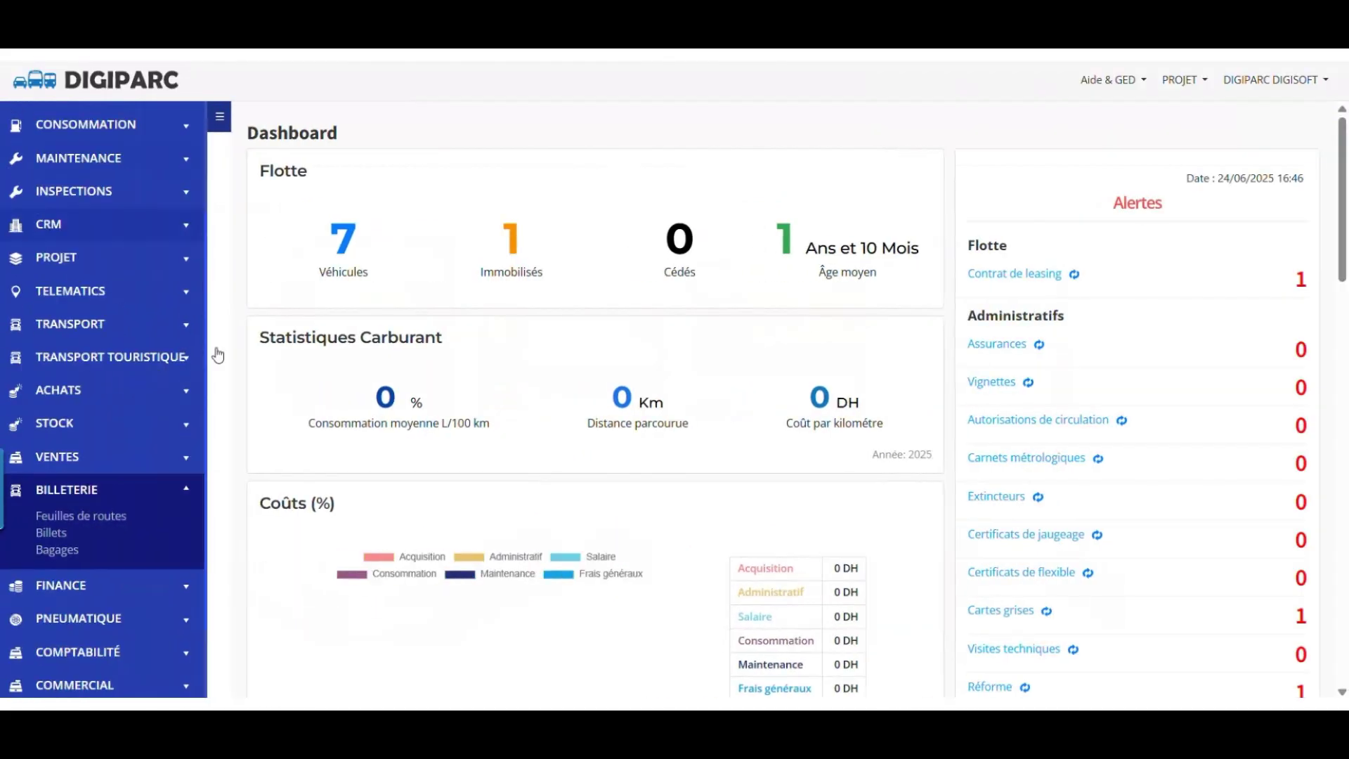
click(103, 517)
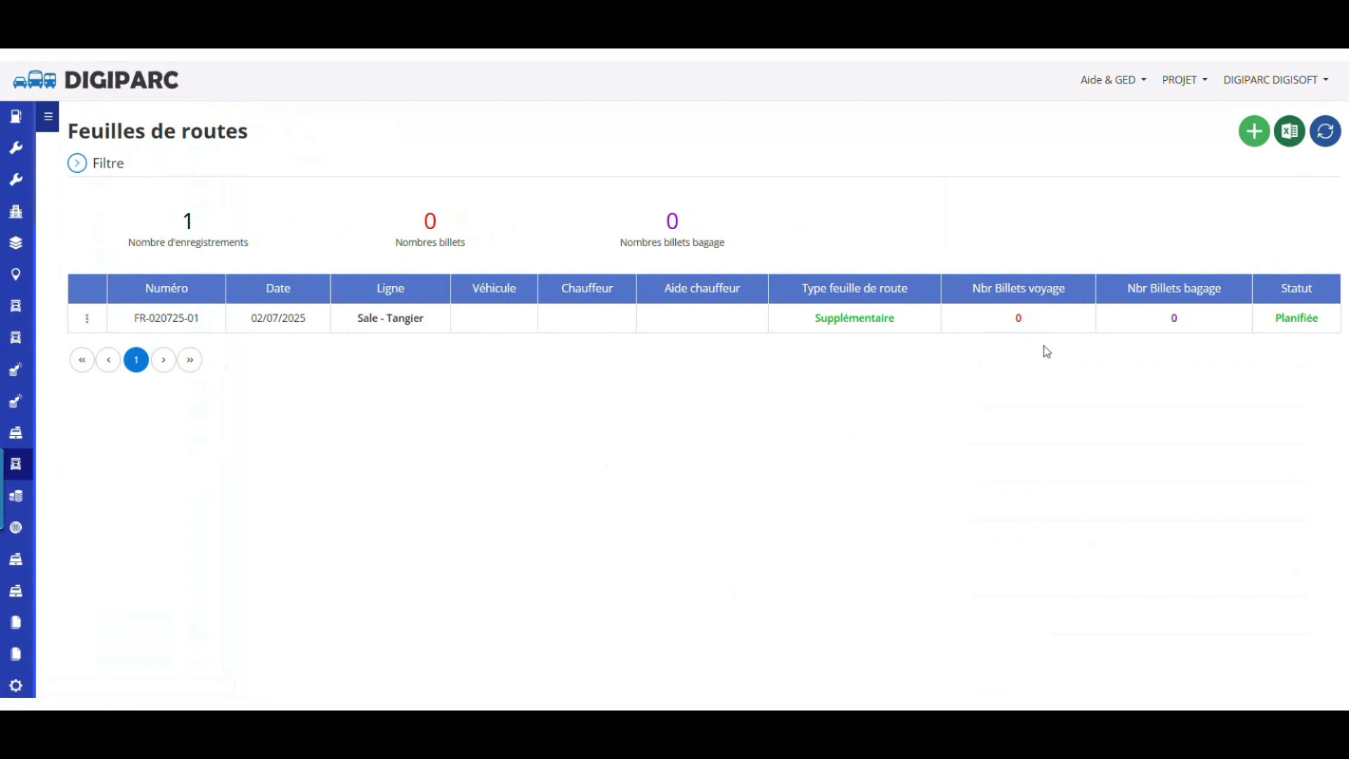
click(1253, 132)
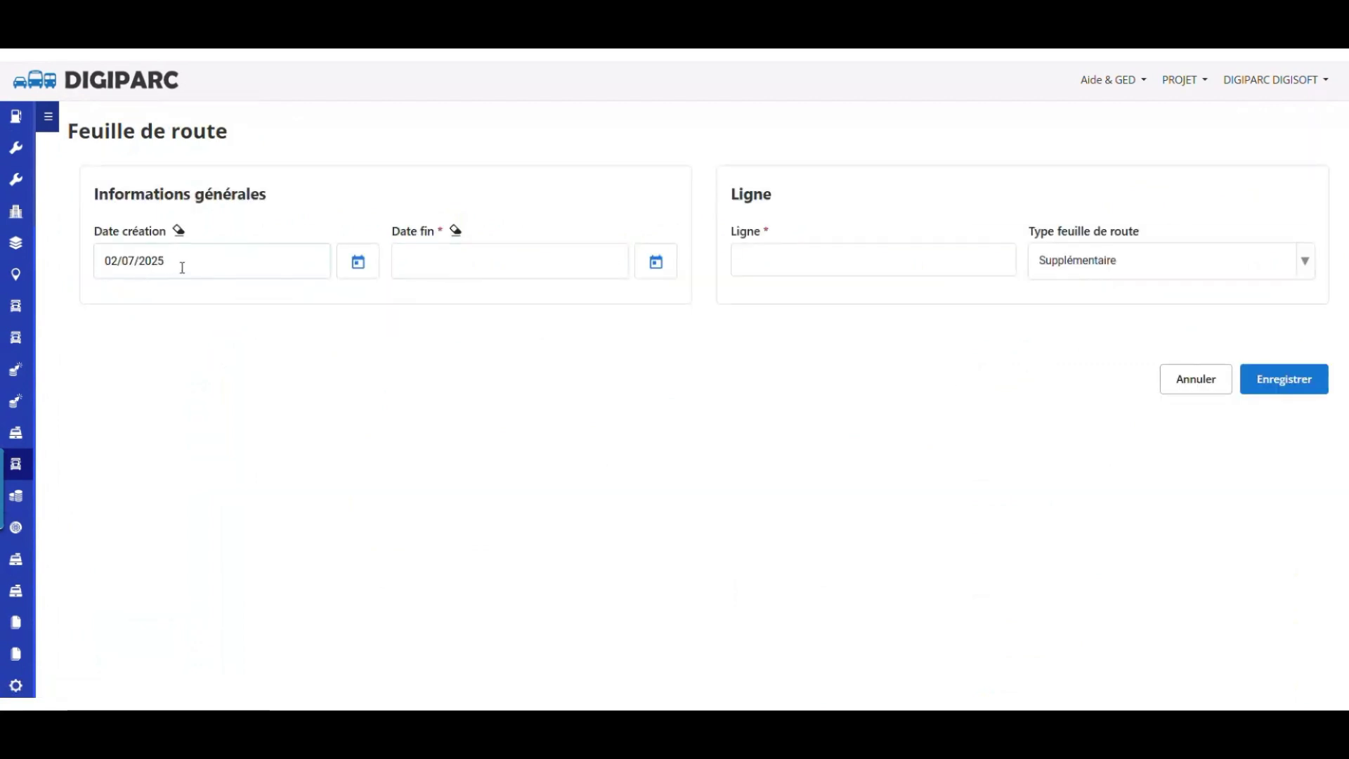
click(656, 264)
click(606, 313)
click(606, 312)
click(606, 313)
click(606, 313)
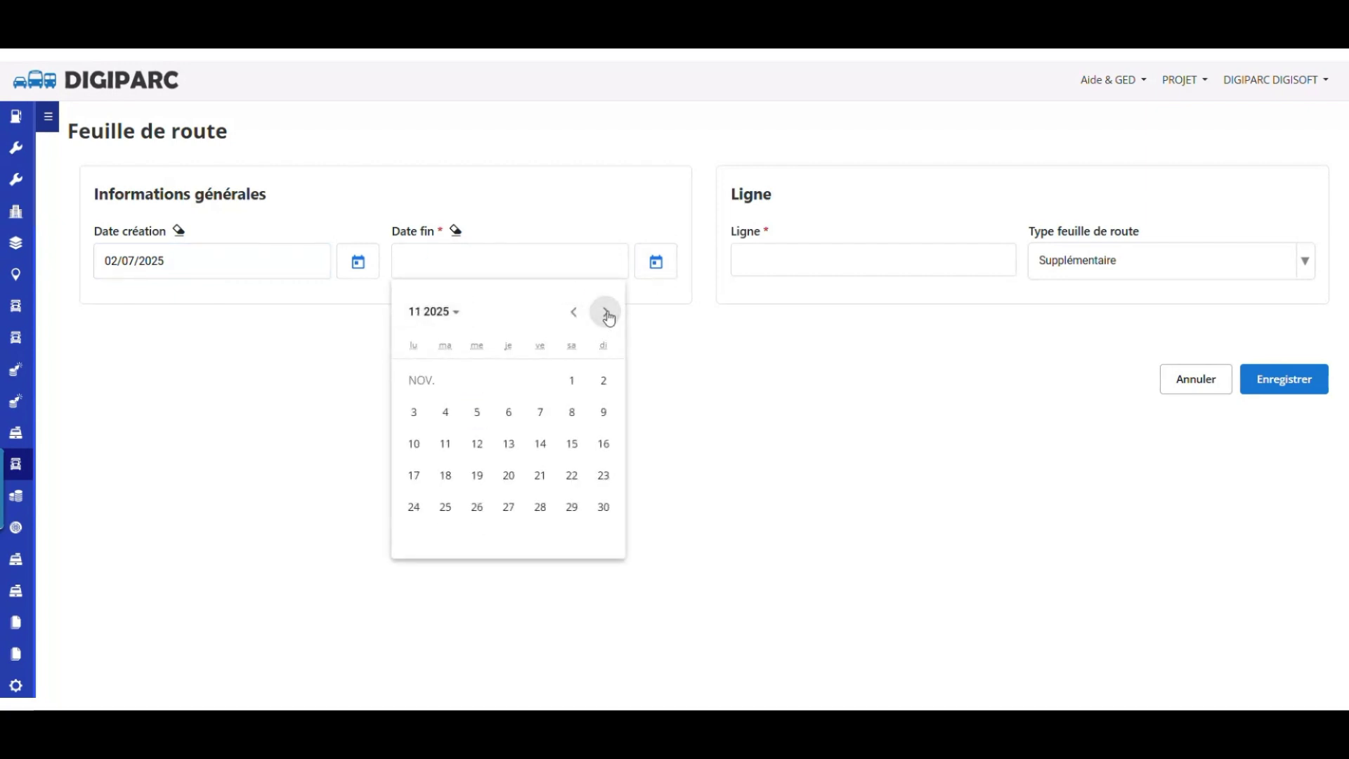
click(606, 312)
click(459, 418)
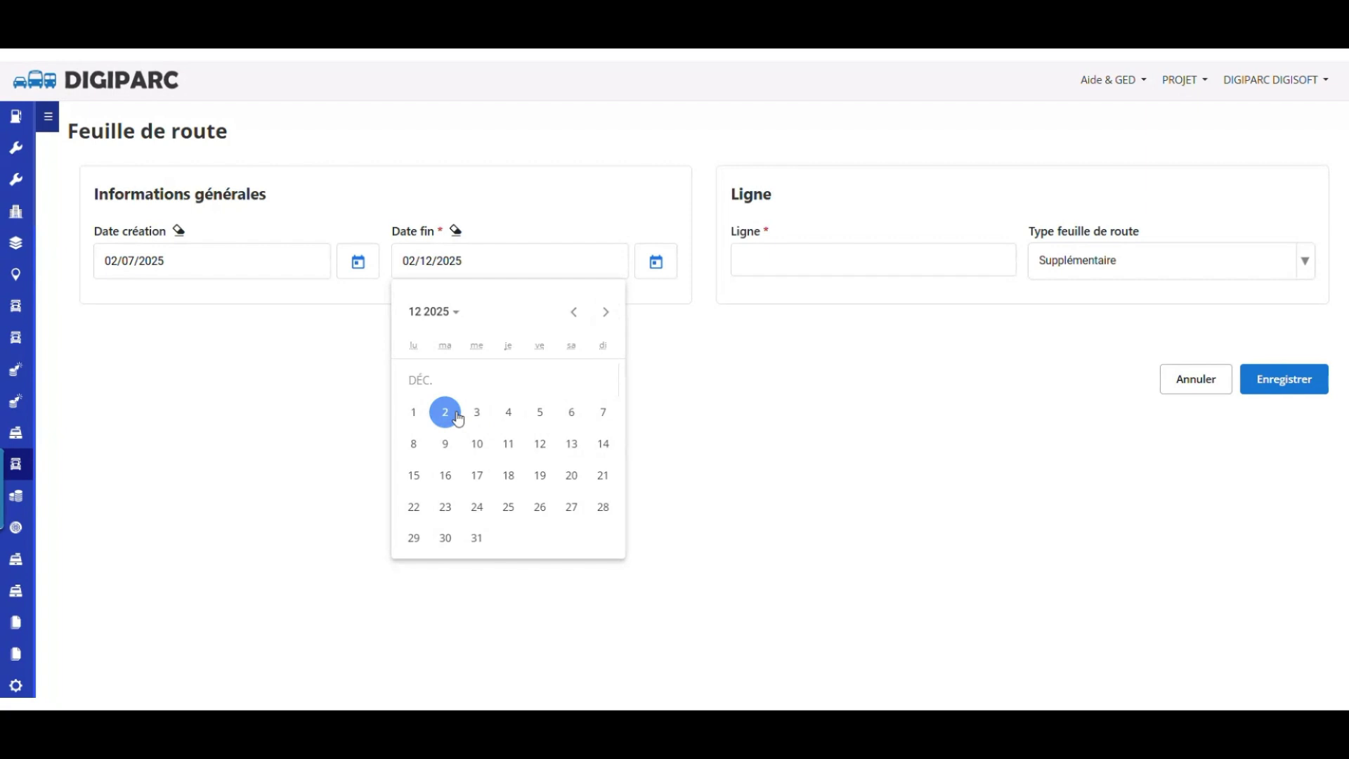
- Set the feuille de route's Ligne to AGADIR - MARRAKECH and its type to Normal, and save it
click(846, 250)
text(agad)
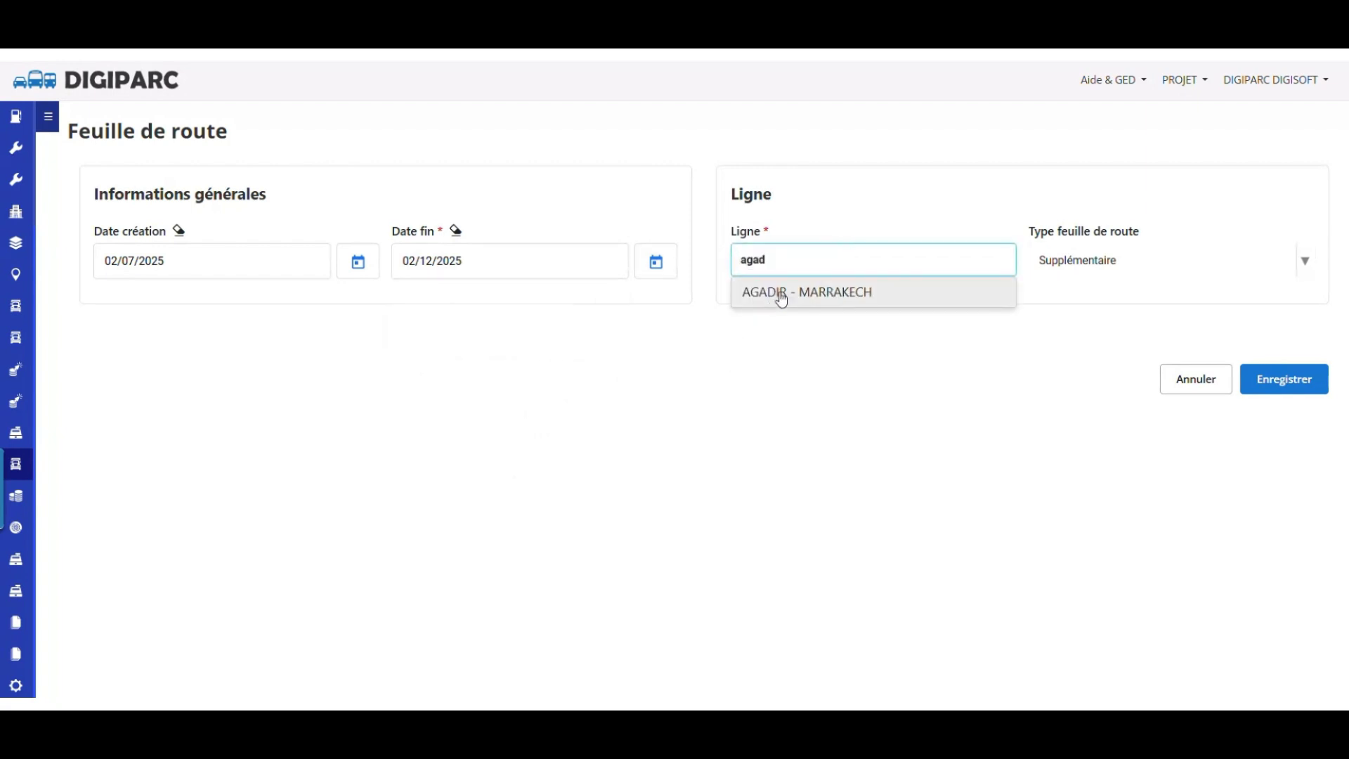
click(782, 294)
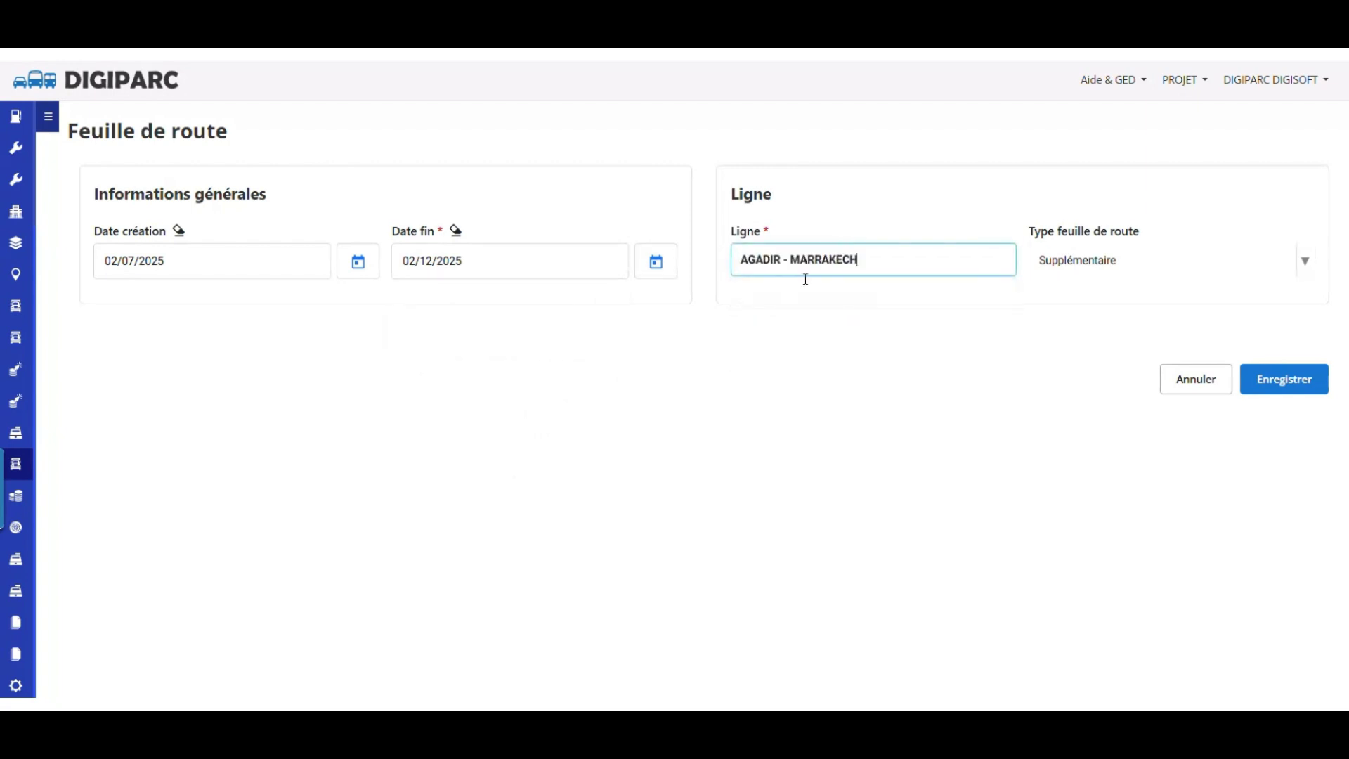
click(1141, 276)
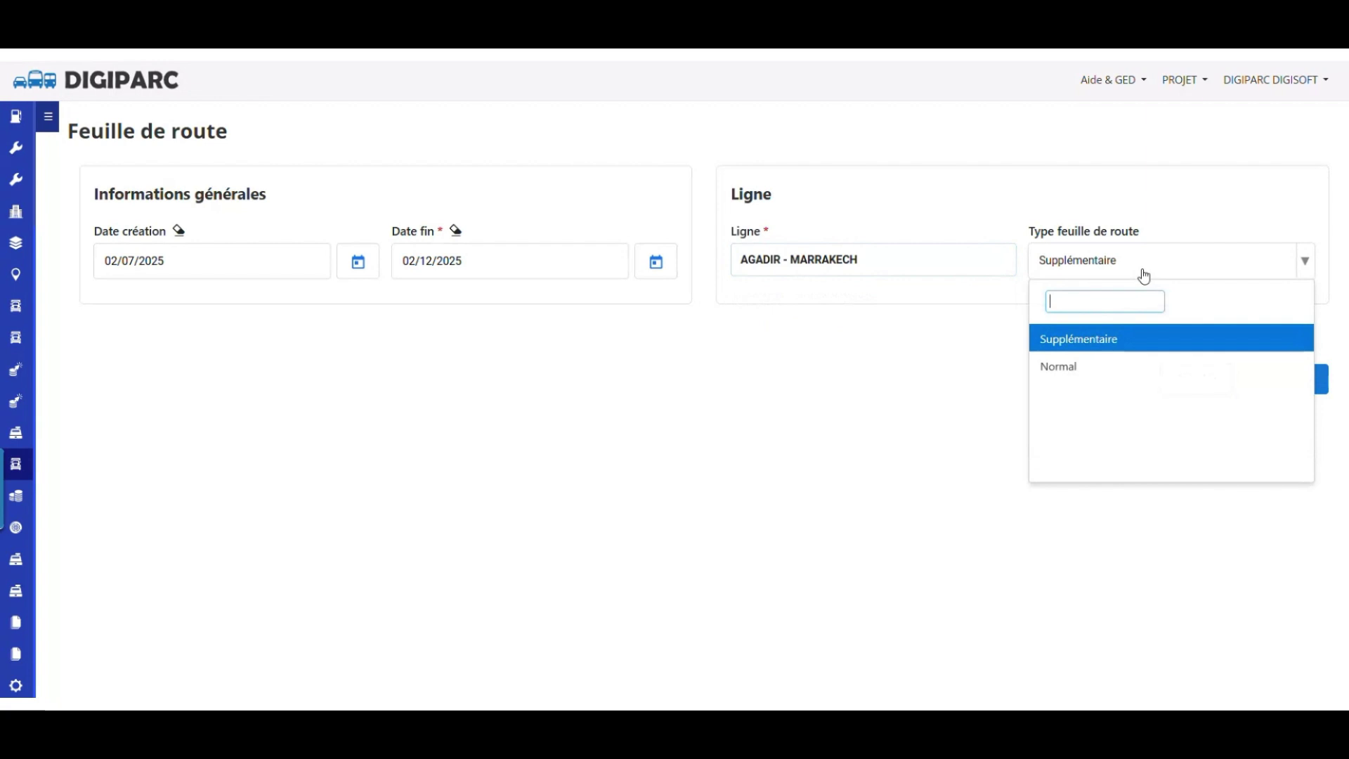
click(1090, 375)
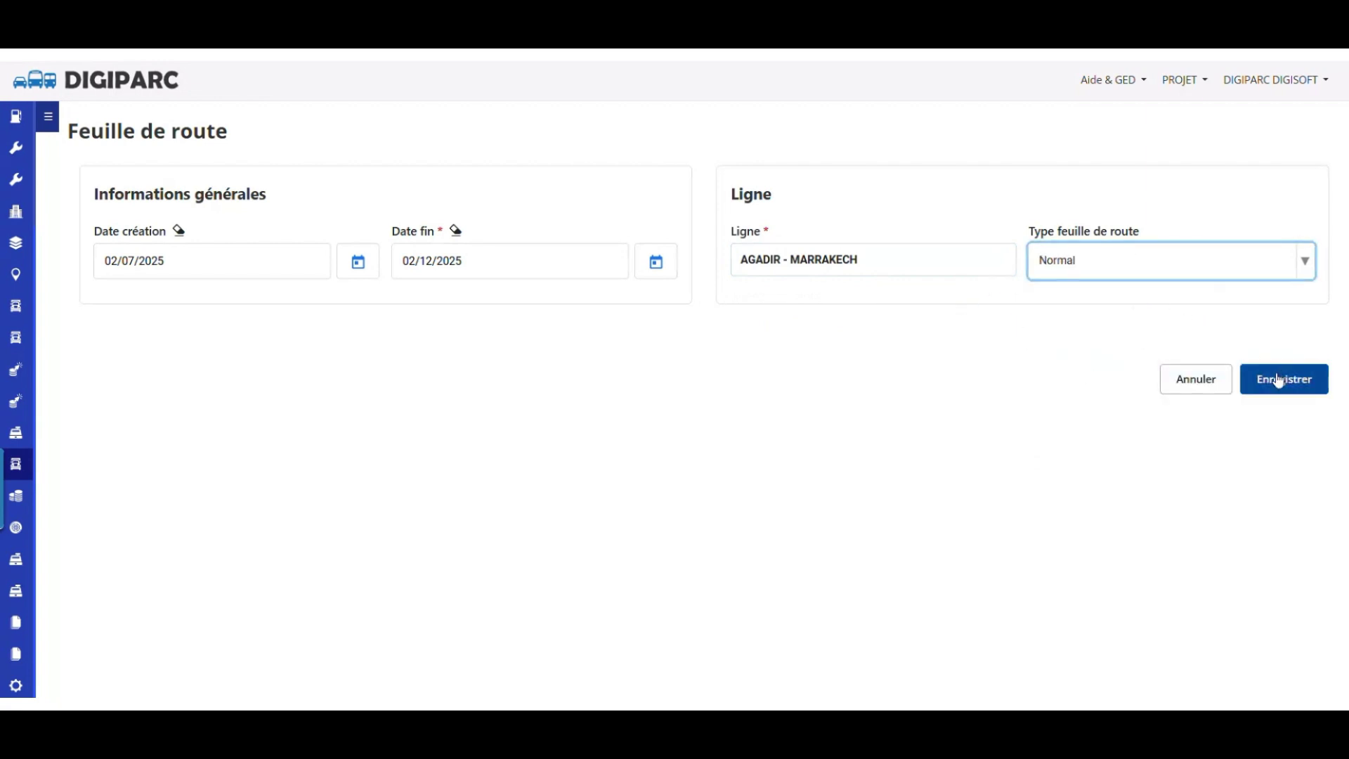
click(1182, 387)
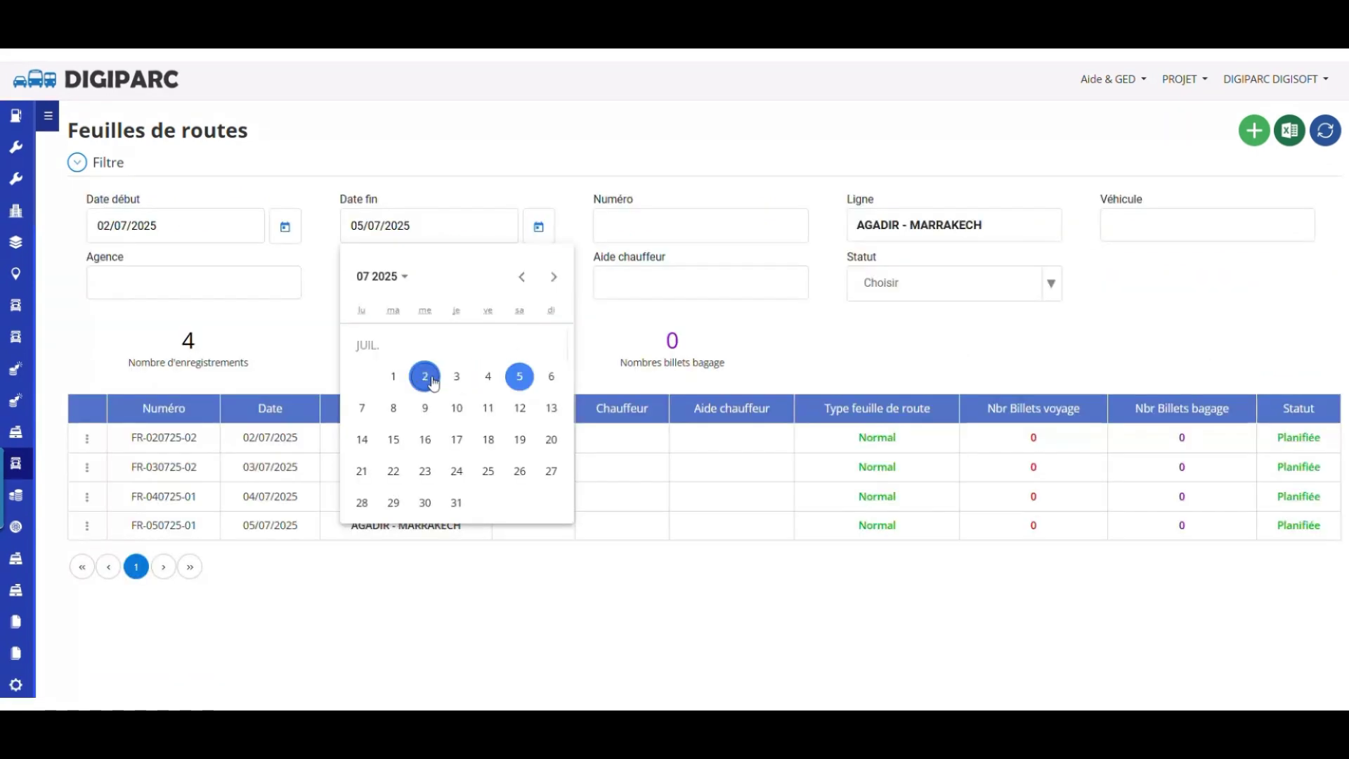
- Filter the feuilles de routes list by the end dates 02/07/2025, 06/07/2025 and 18/07/2025 to review the generated sheets
click(425, 377)
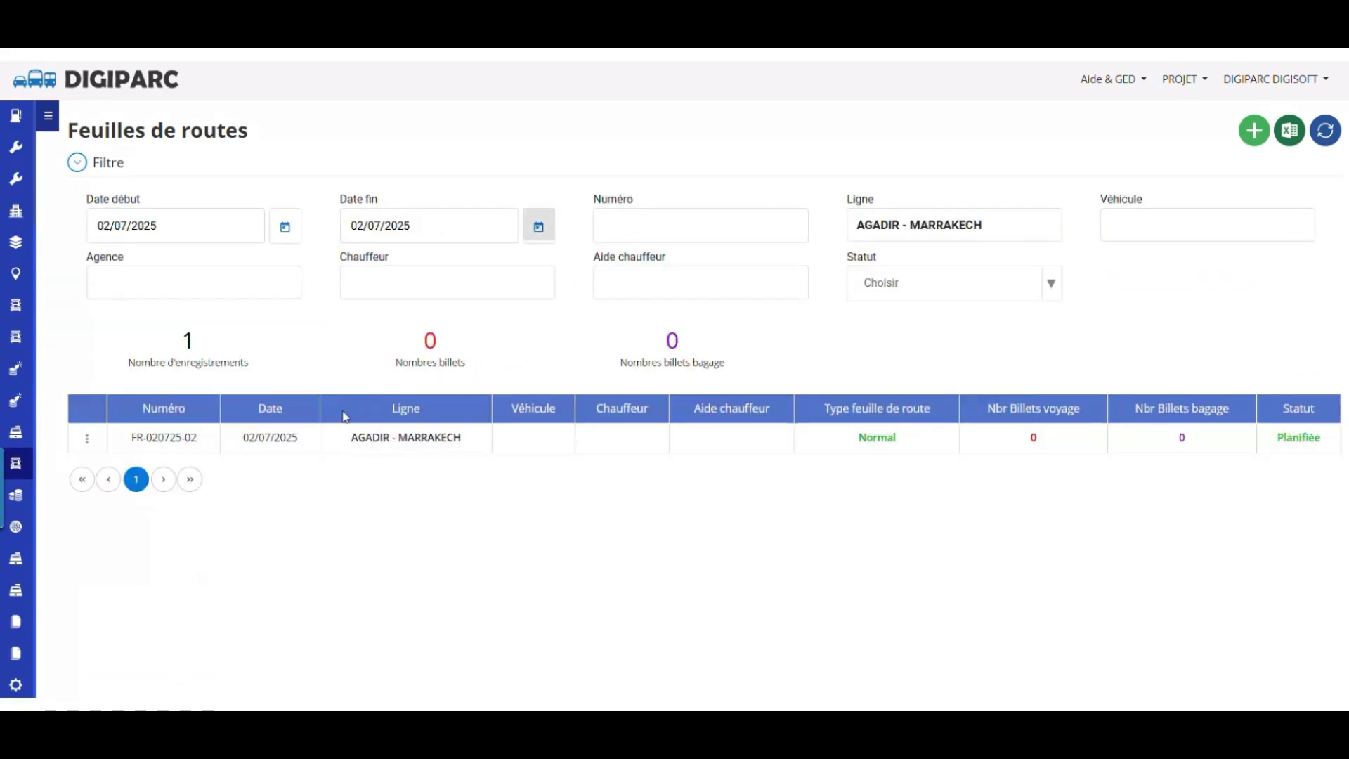
click(550, 239)
click(550, 377)
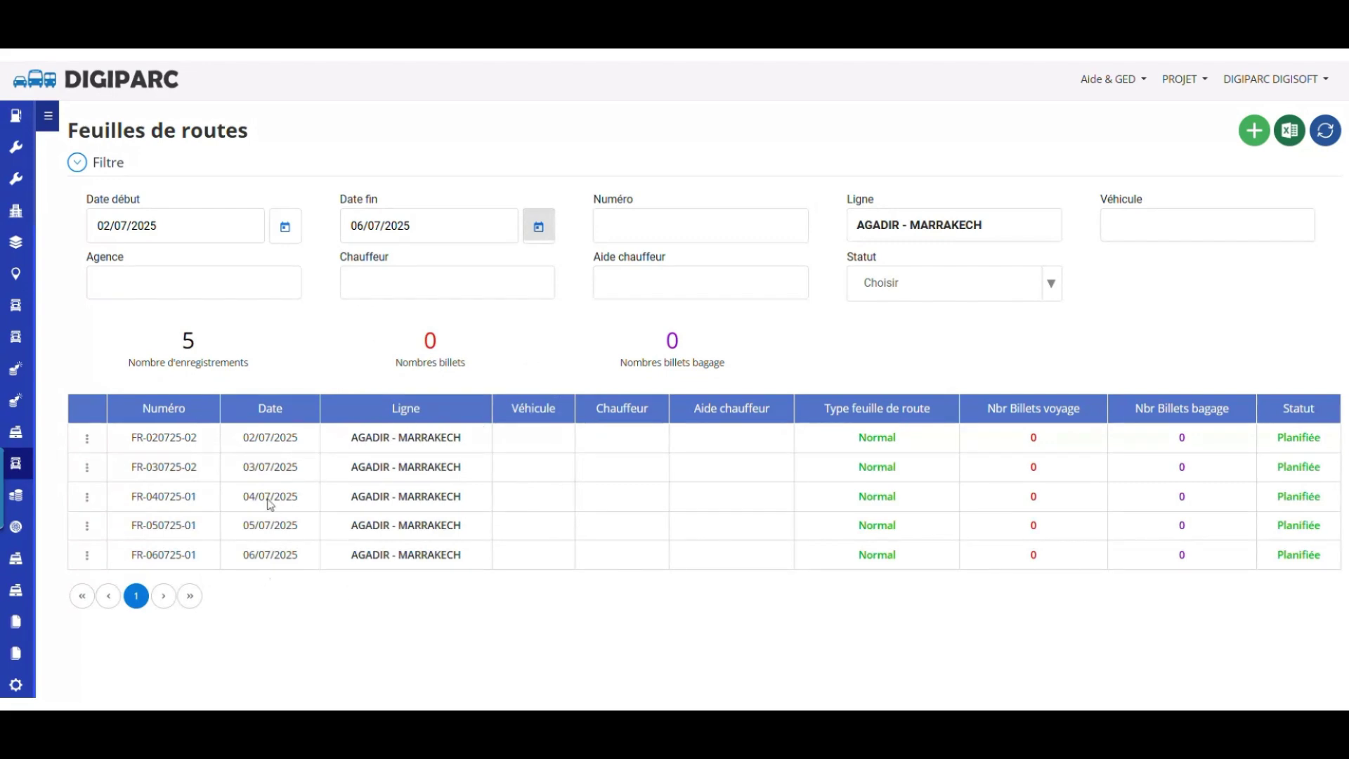
click(538, 232)
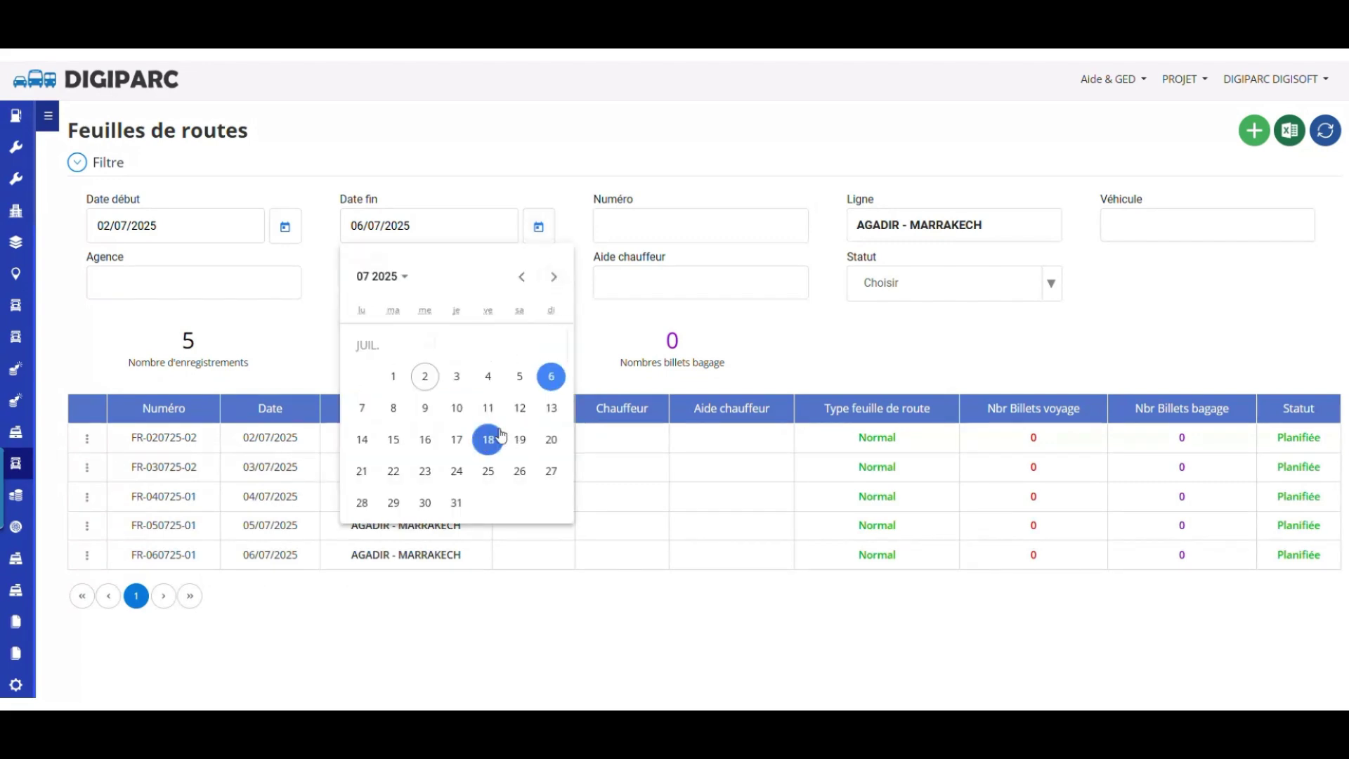
click(492, 439)
- Limit the feuilles de routes list to end date 02/07/2025 and open sheet FR-020725-02 for editing
click(539, 228)
click(423, 374)
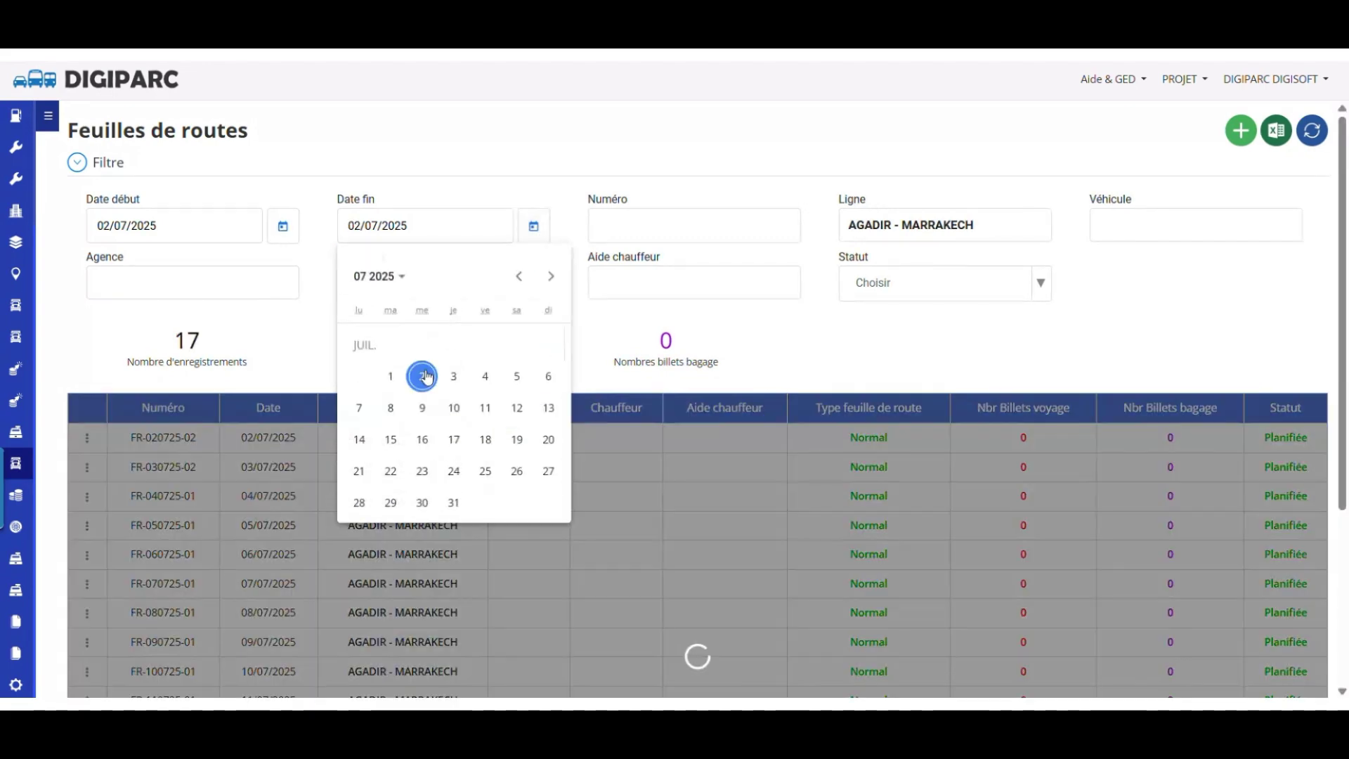
click(87, 438)
click(131, 486)
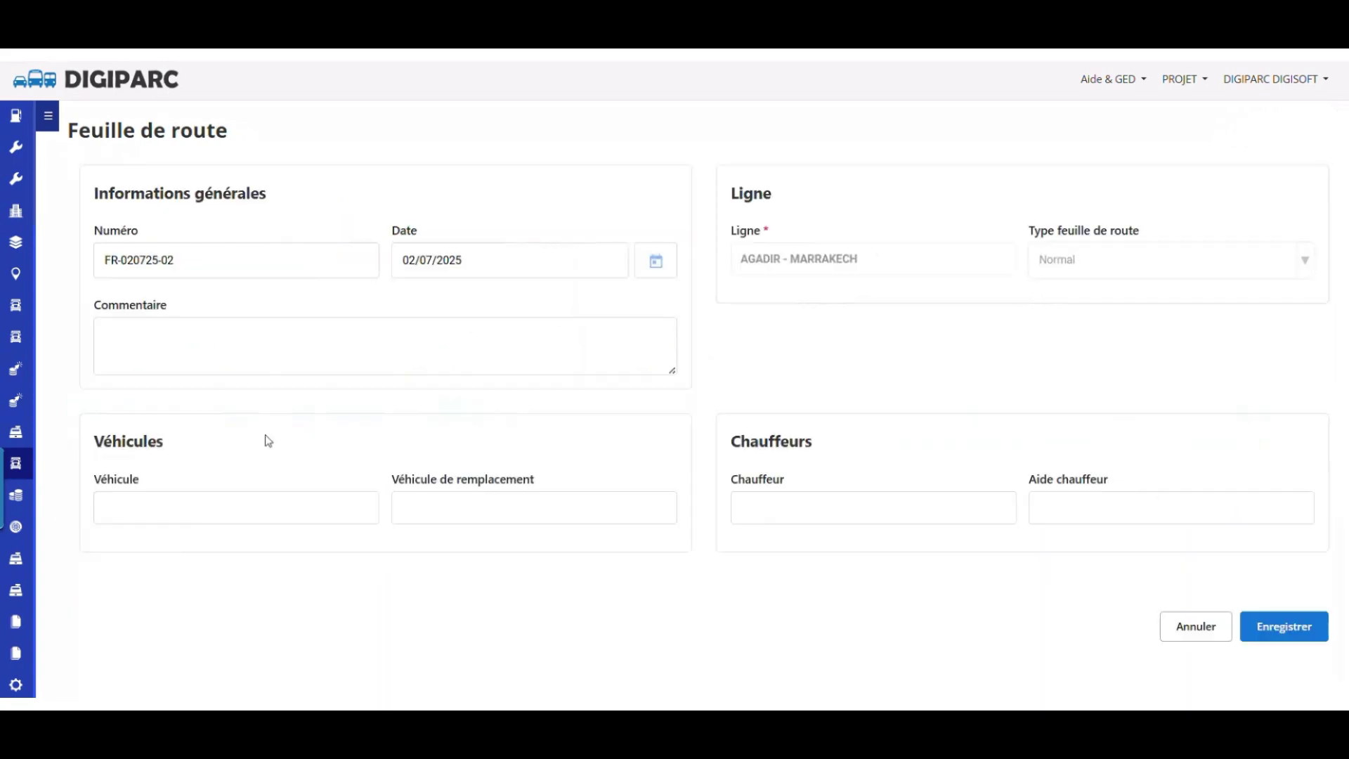
- Assign vehicle Code1225 [54235A1] to the feuille de route, leaving the replacement vehicle empty
click(223, 514)
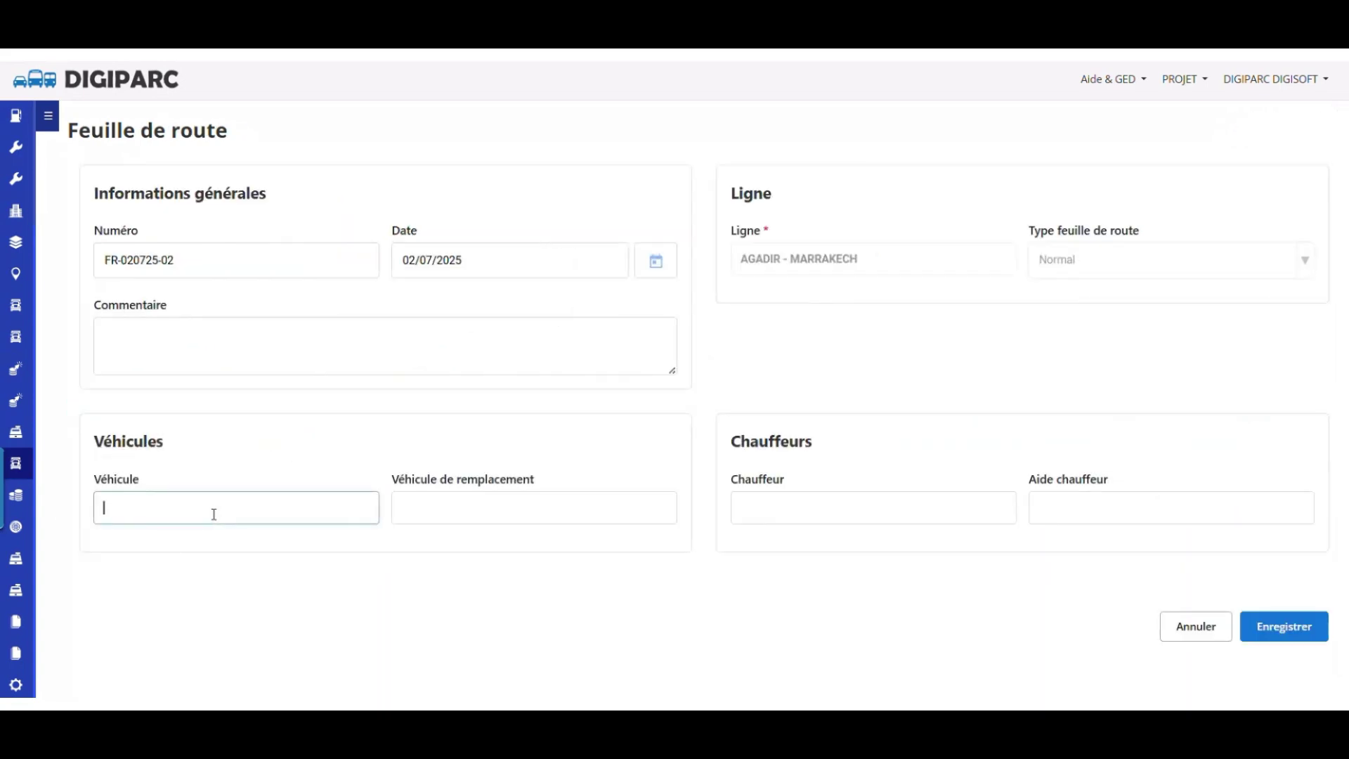
text(5)
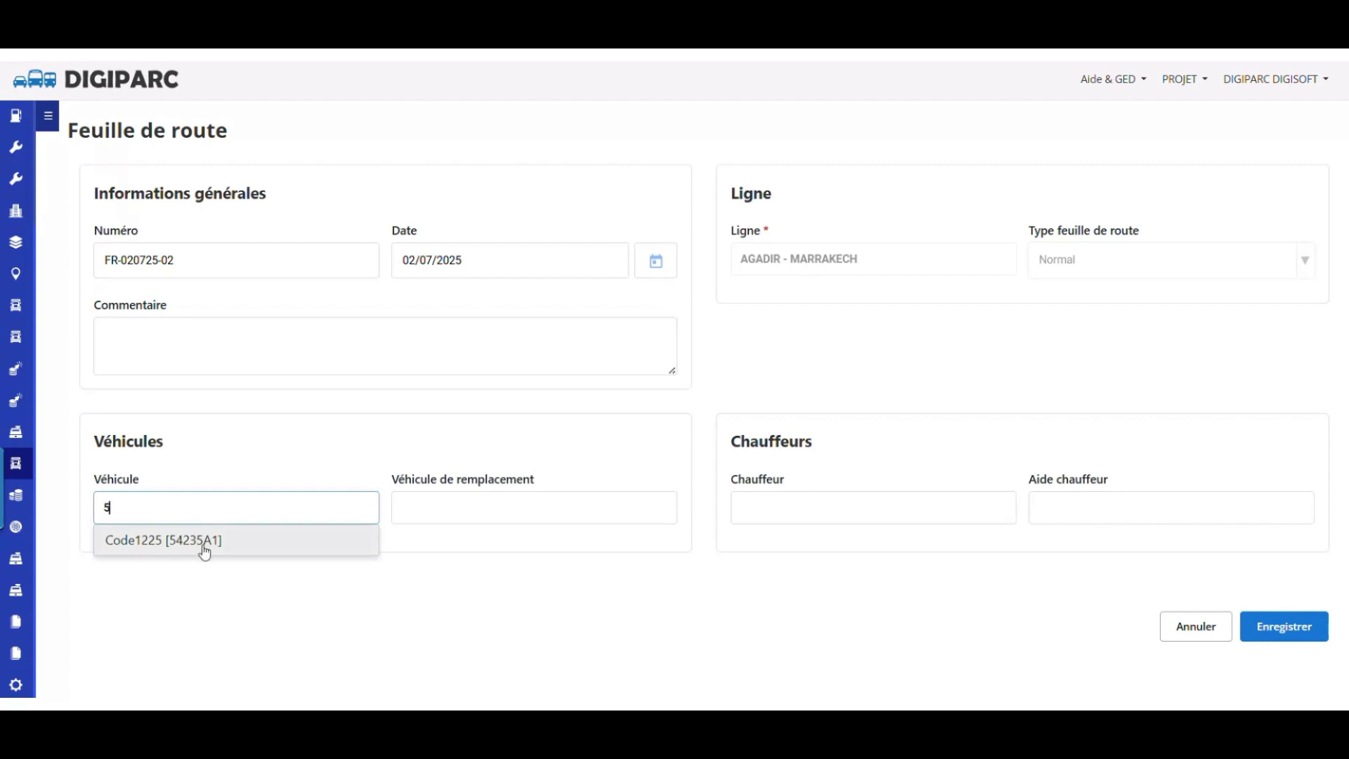
click(205, 552)
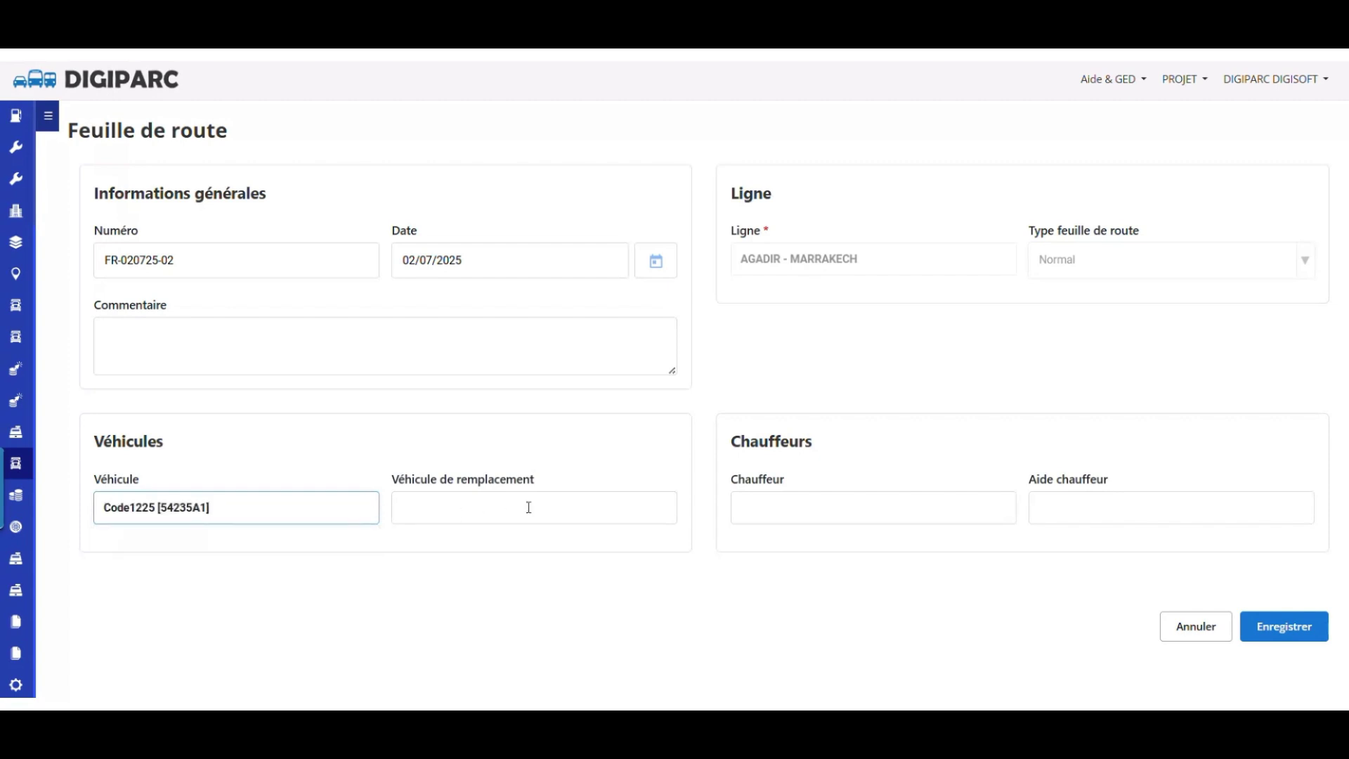
click(531, 507)
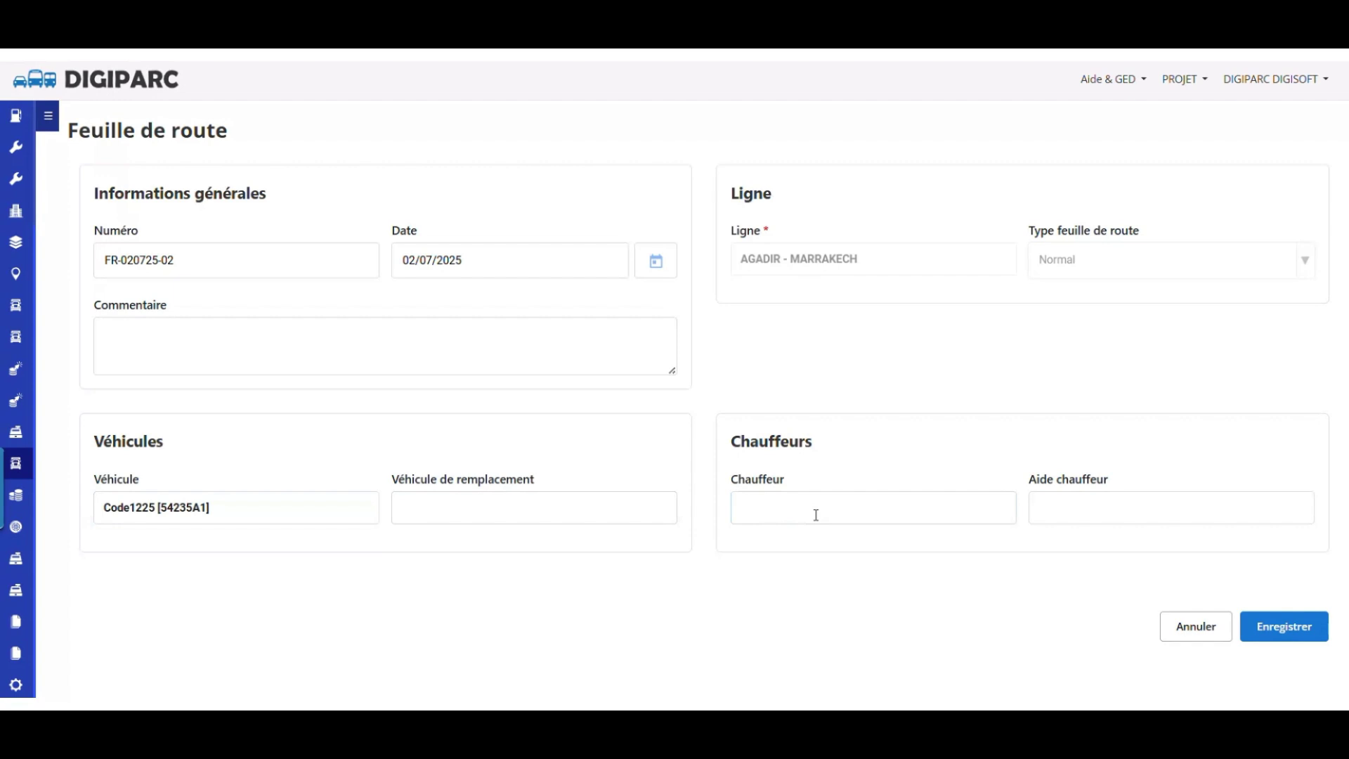
- Assign the driver as Chauffeur and the assistant as Aide chauffeur, and save the feuille de route
click(816, 515)
text(Mo)
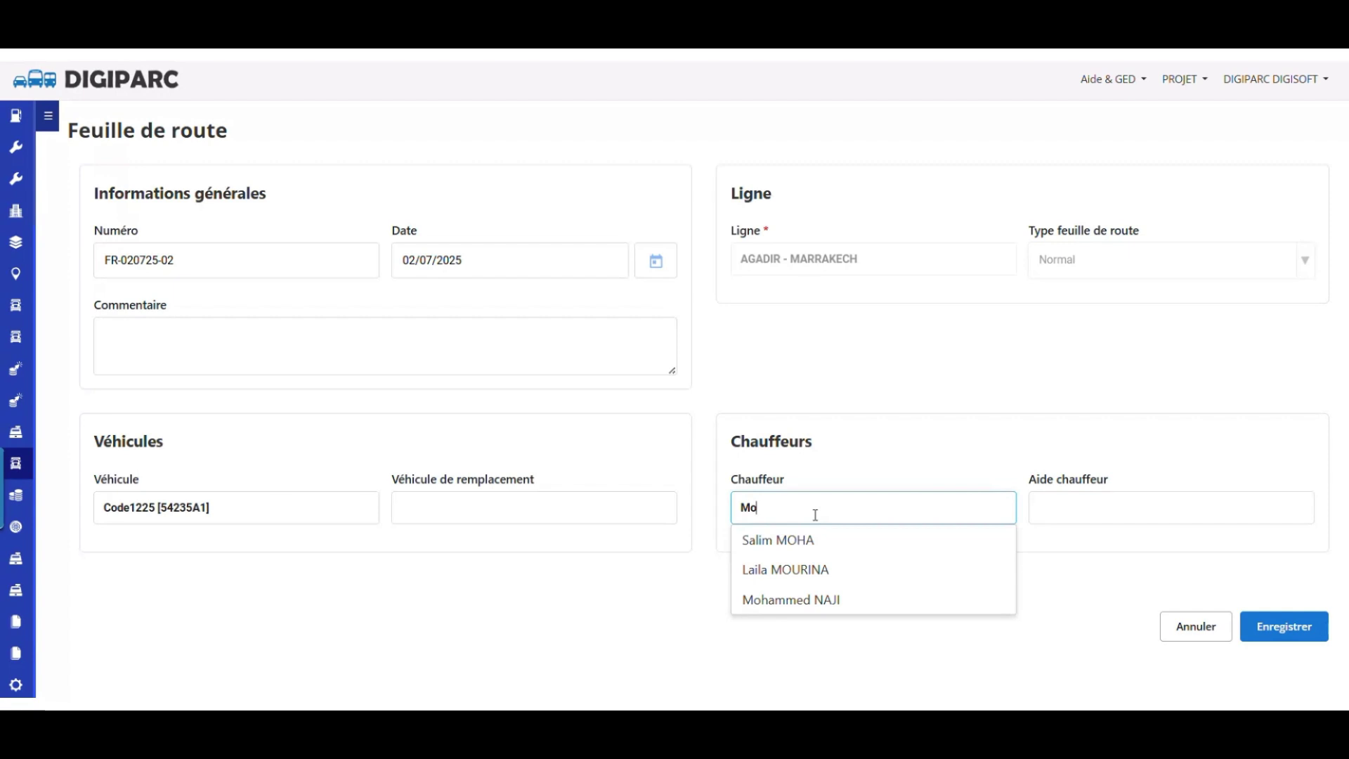
click(834, 600)
click(1116, 507)
text(Sale)
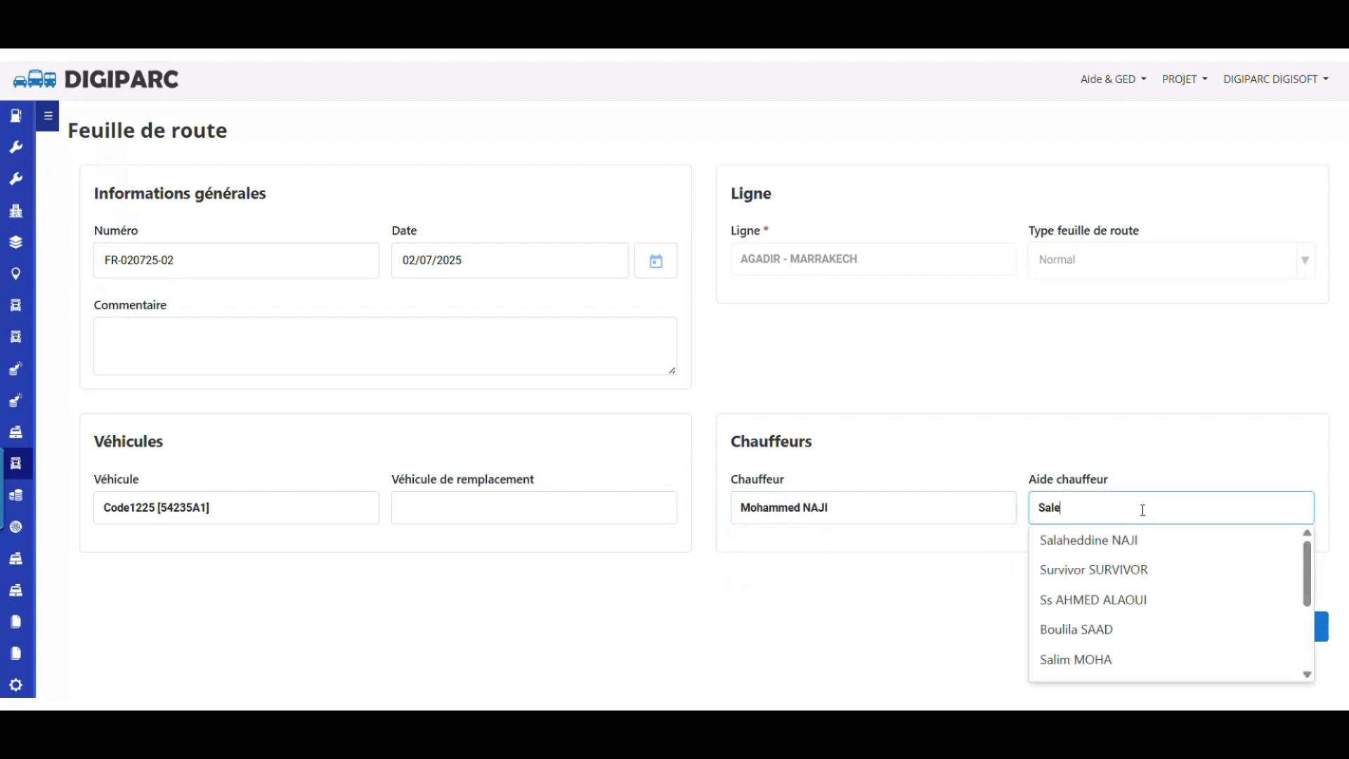
click(1169, 542)
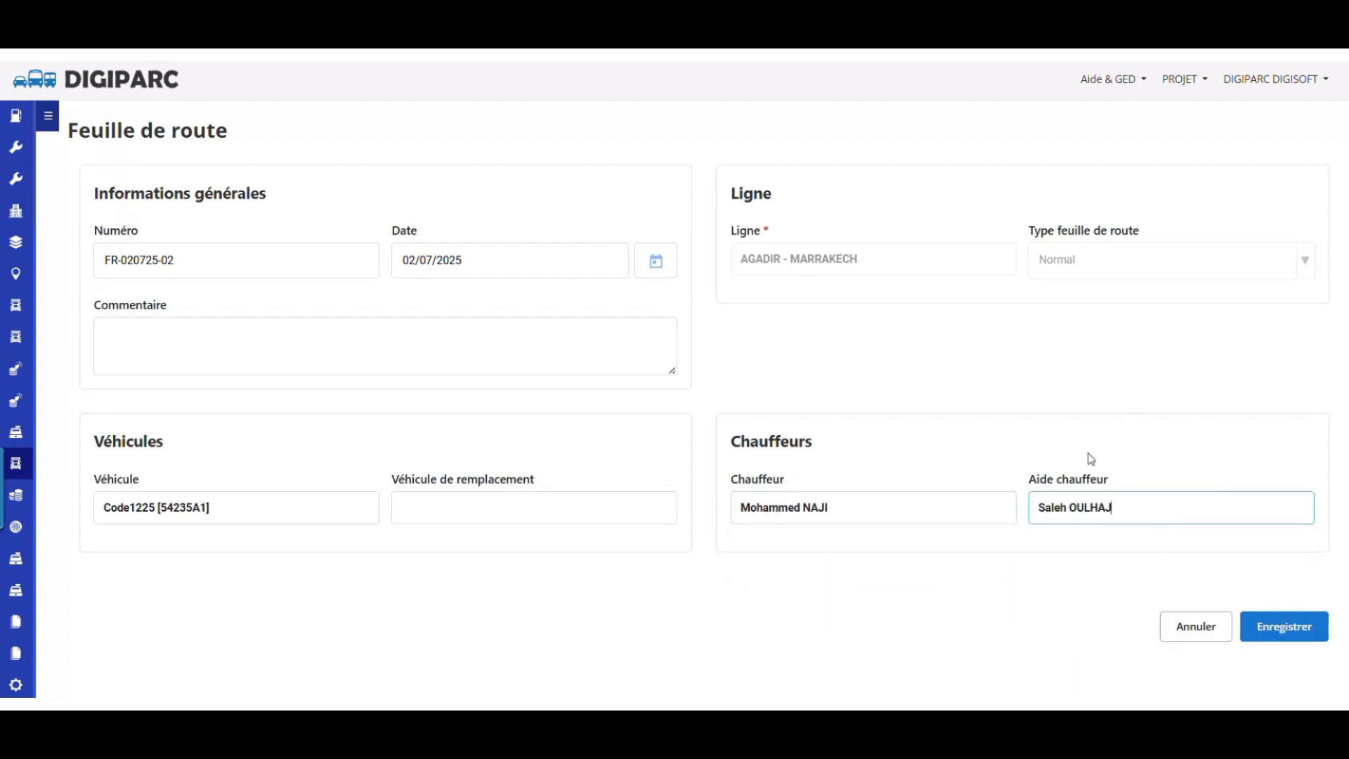
click(1308, 631)
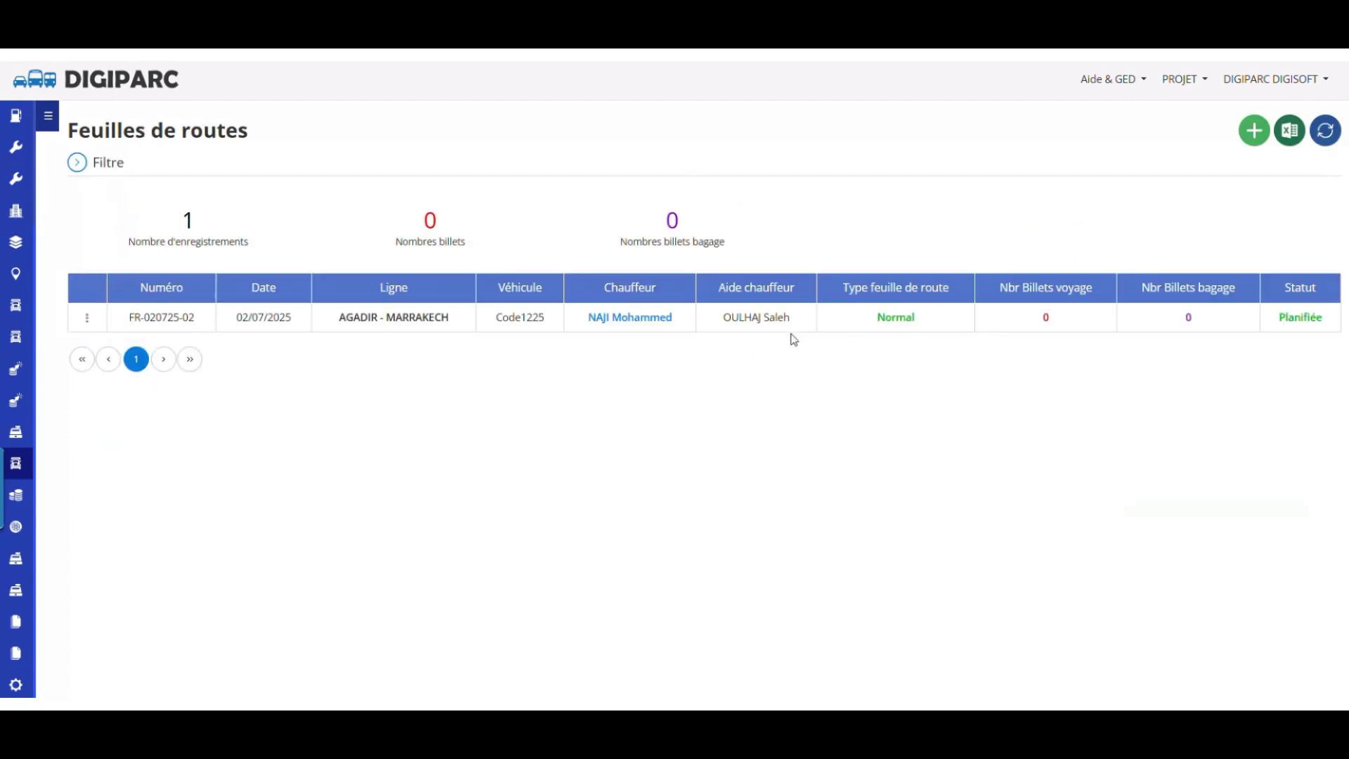
- Print the AGADIR - MARRAKECH feuille de route dated 02/07/2025
click(87, 319)
click(144, 421)
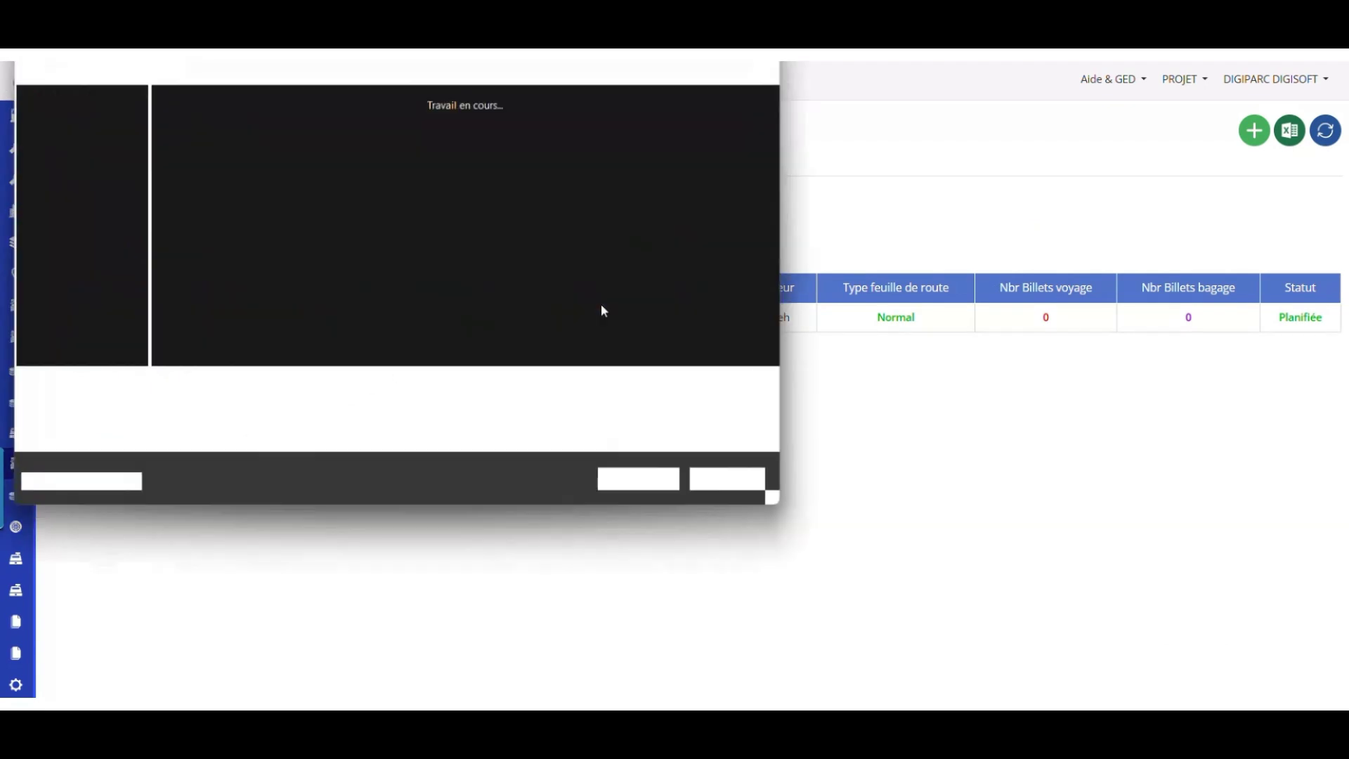
click(637, 479)
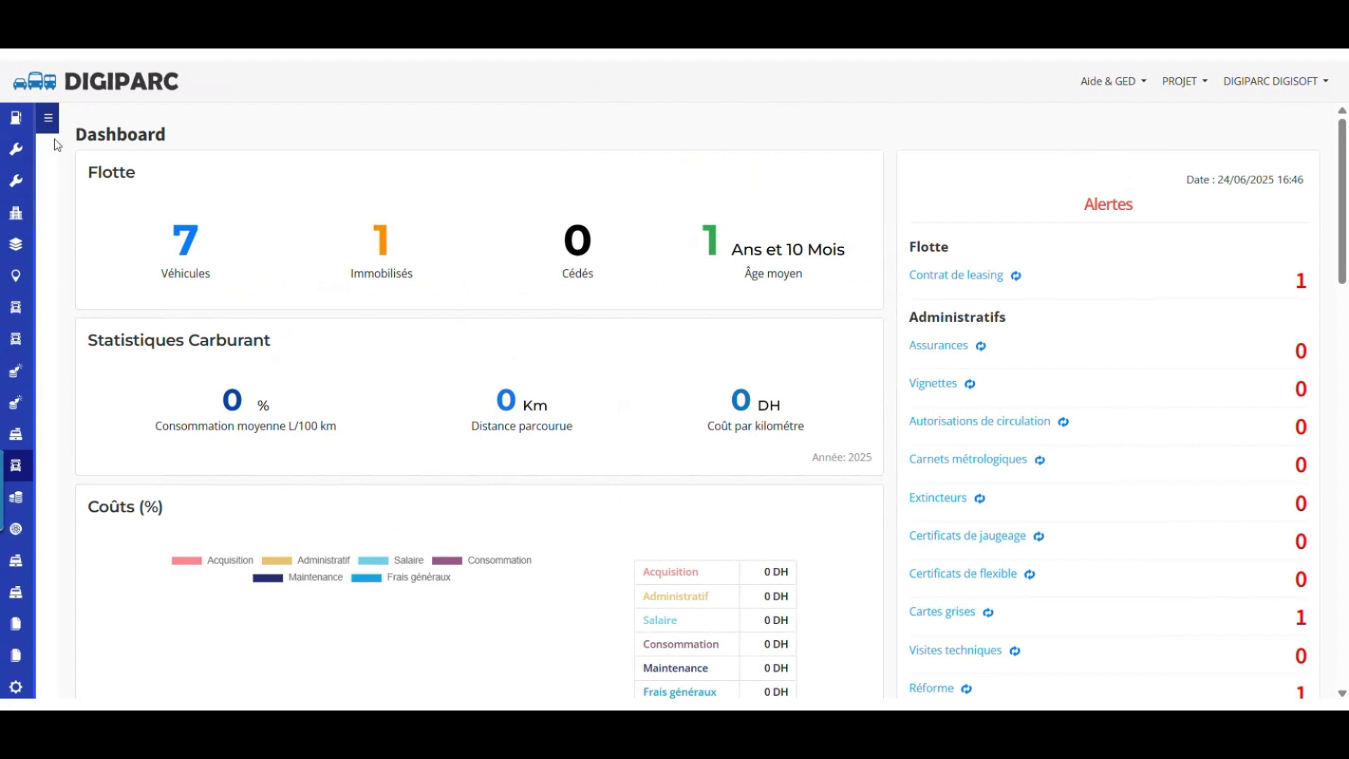
- Start a new ticket in the Billeterie Billets list and set its Type client to PASSANT
mouse_move(17, 495)
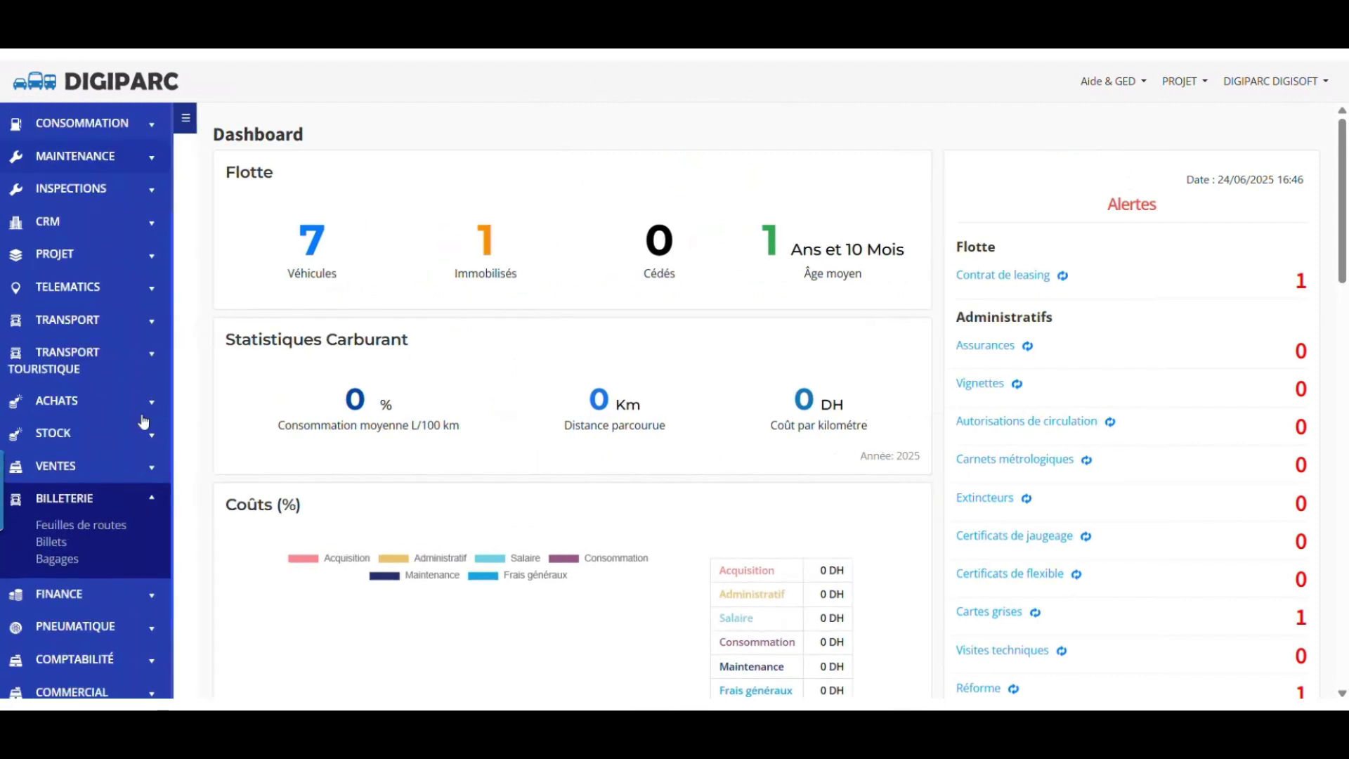
click(53, 536)
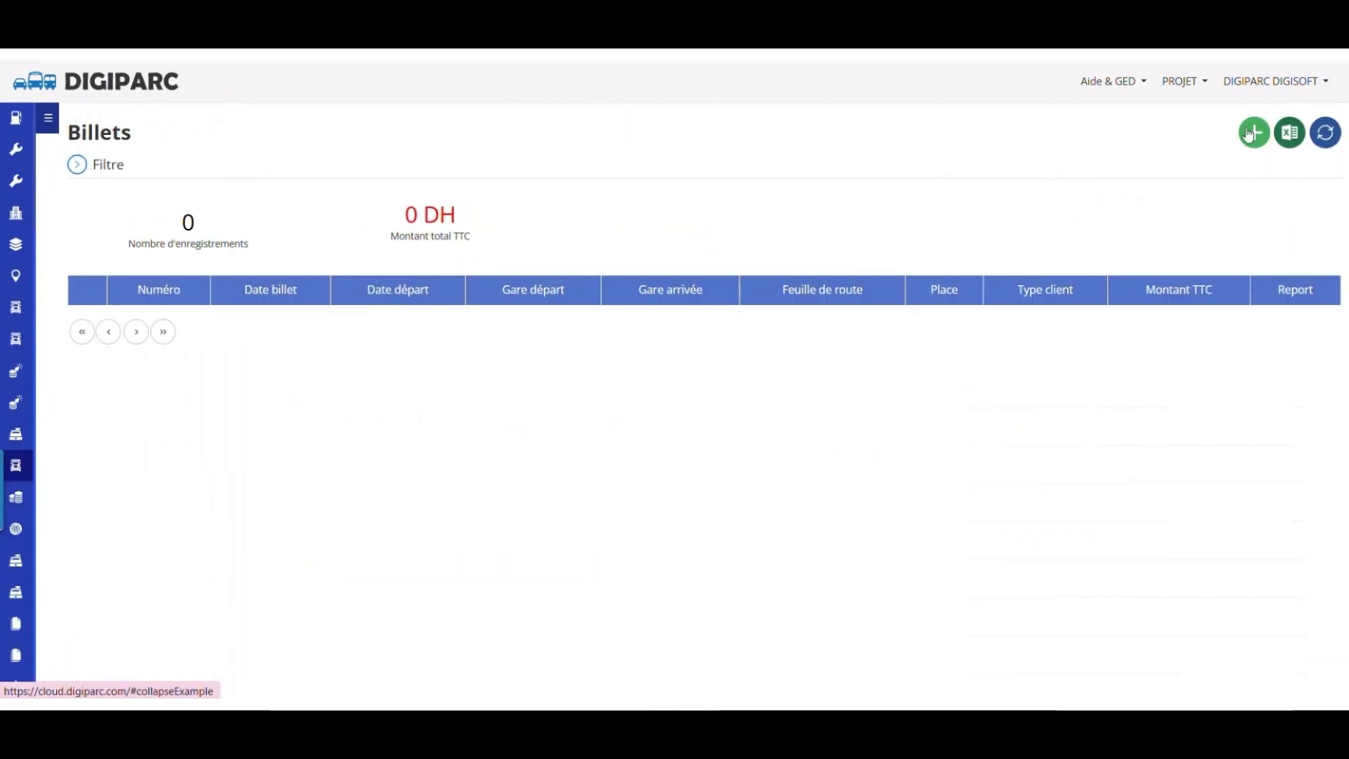
click(1255, 135)
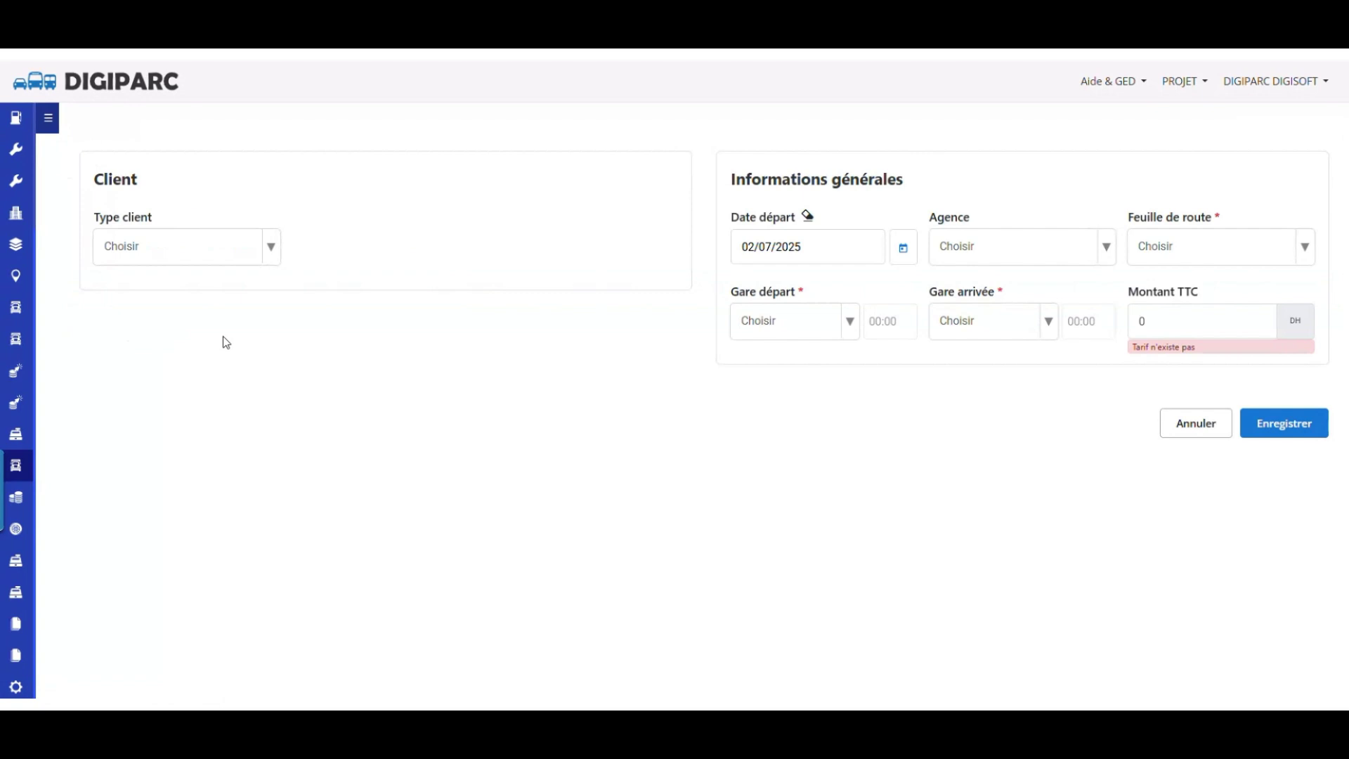
click(179, 255)
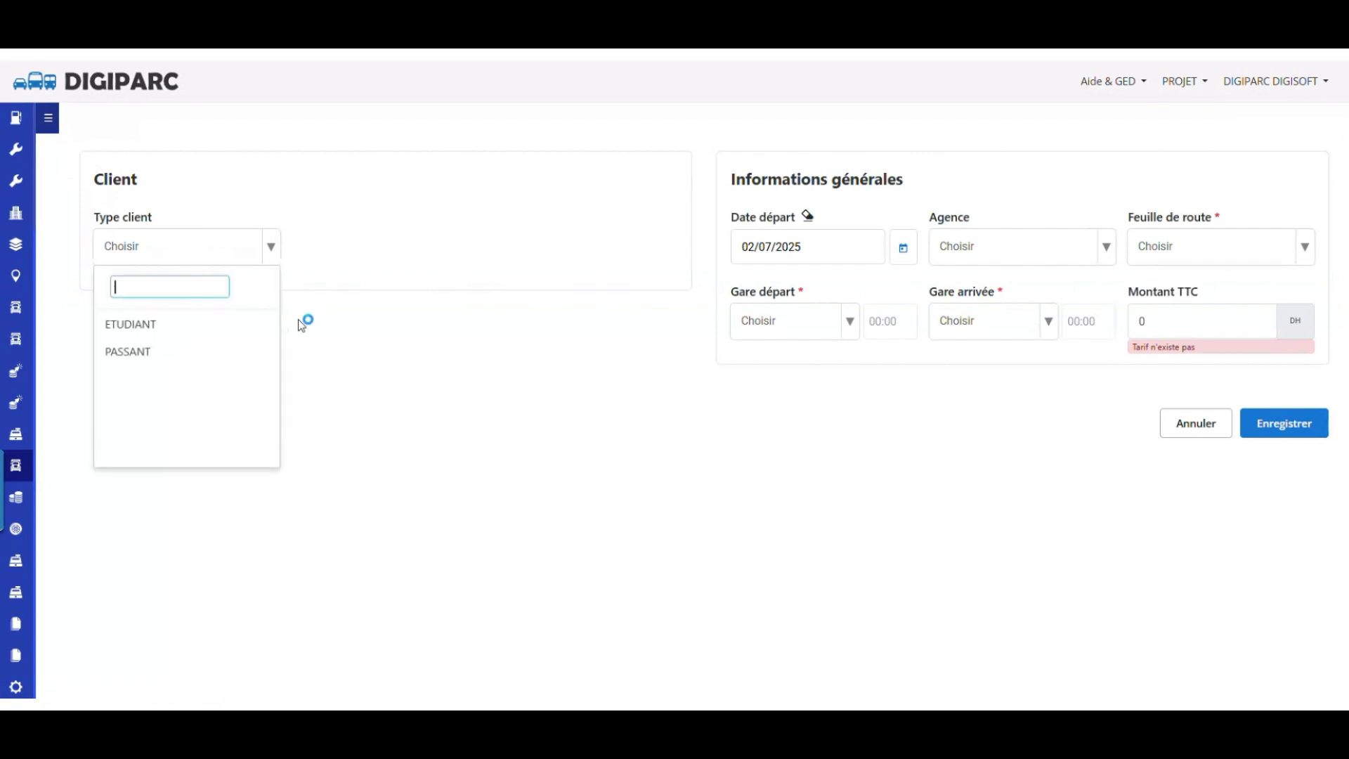
click(156, 358)
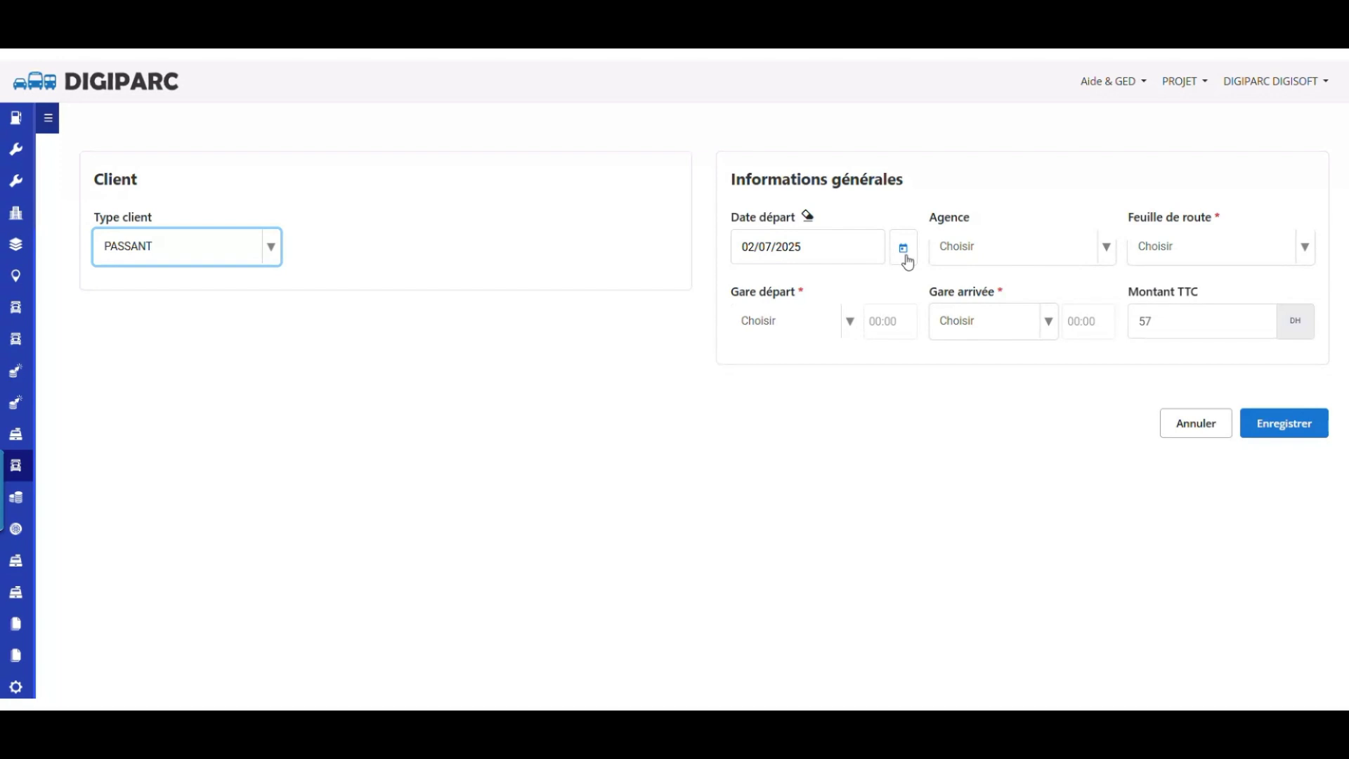
- Set the ticket's Agence to AGADIR Al HAMRA and its Feuille de route to the AGADIR - MARRAKECH sheet
click(1026, 254)
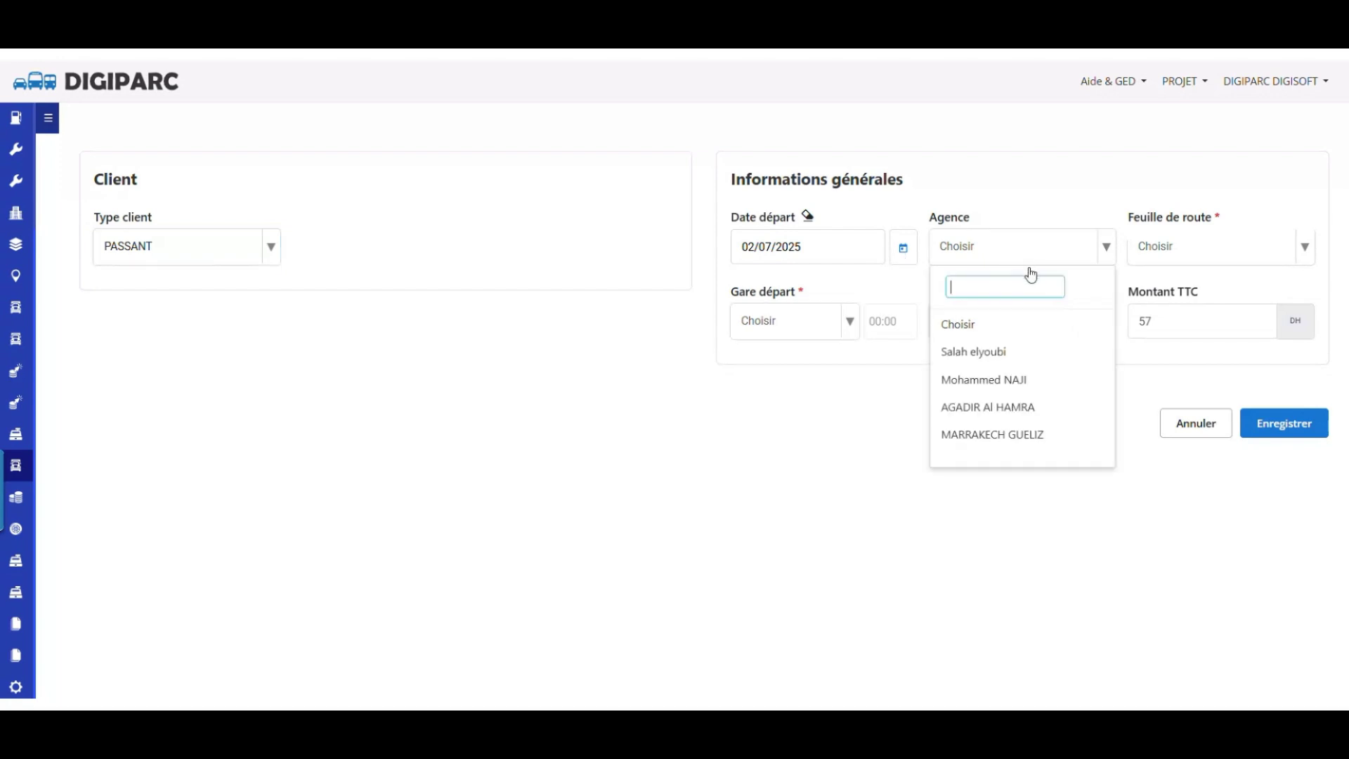
click(1030, 413)
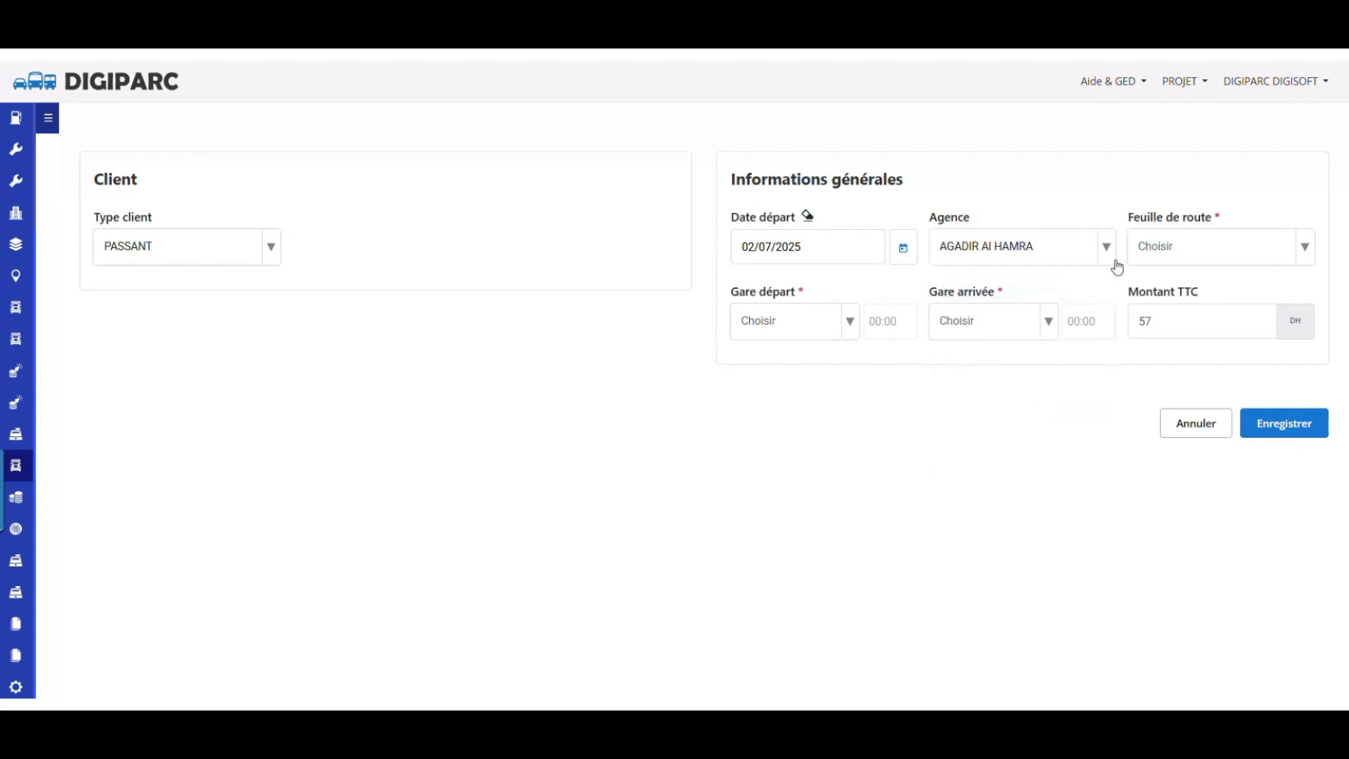
click(1163, 260)
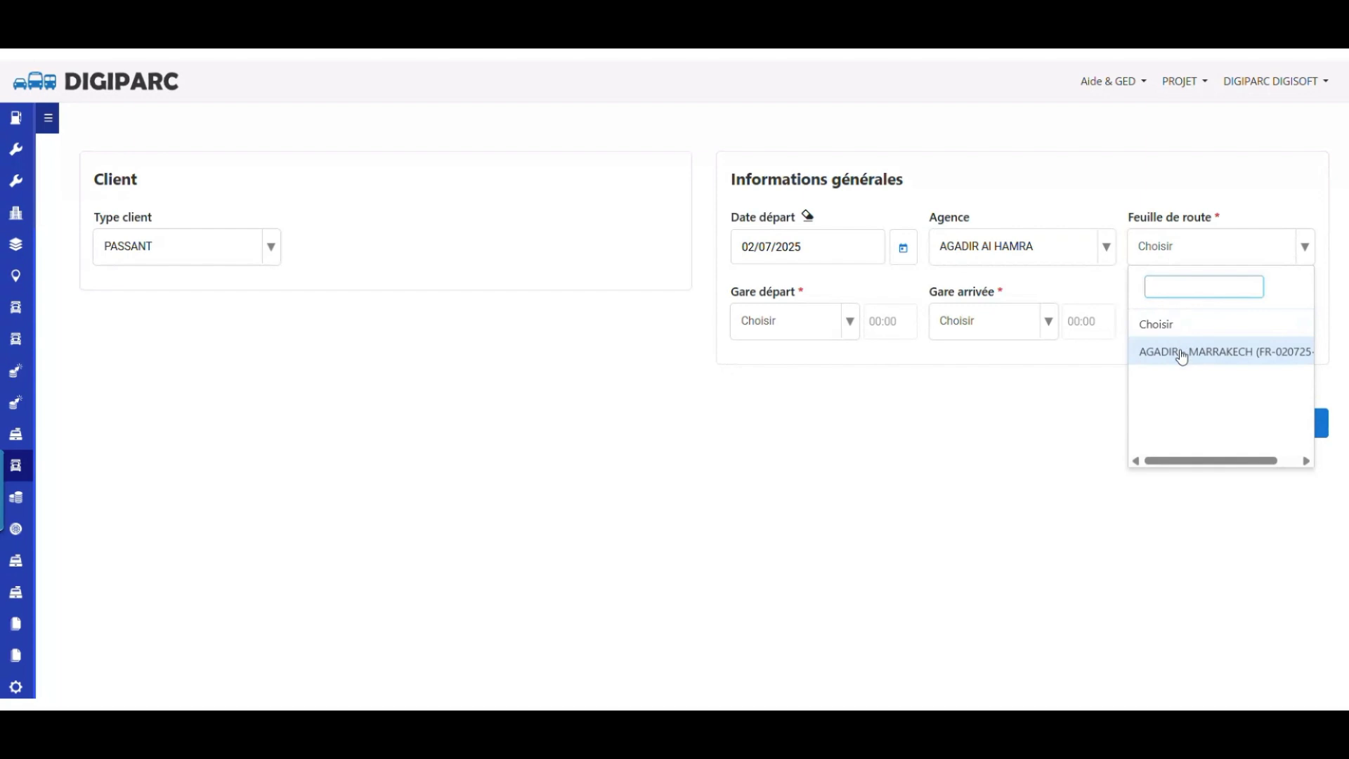
click(1183, 358)
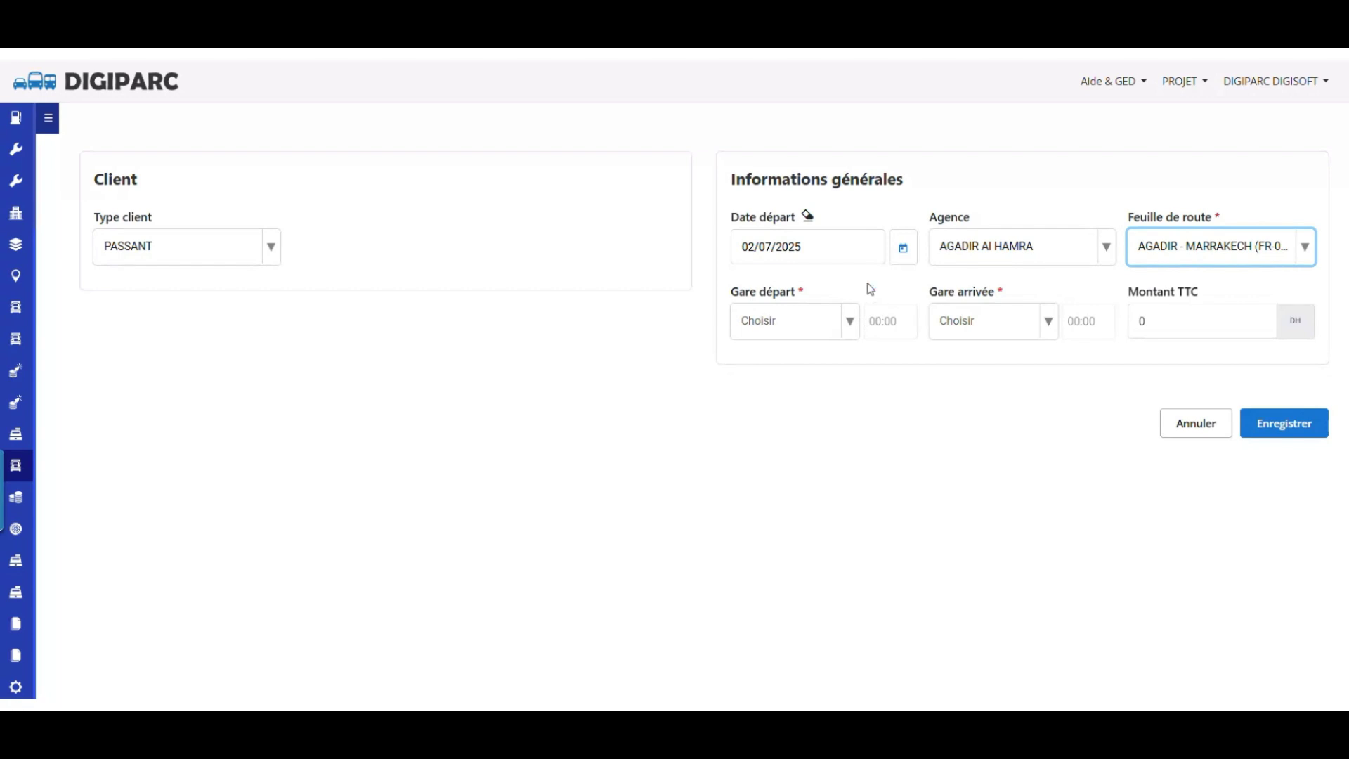
click(1184, 258)
- Set the ticket's Gare départ to AGADIR and its Gare arrivée to MARRAKECH
click(774, 327)
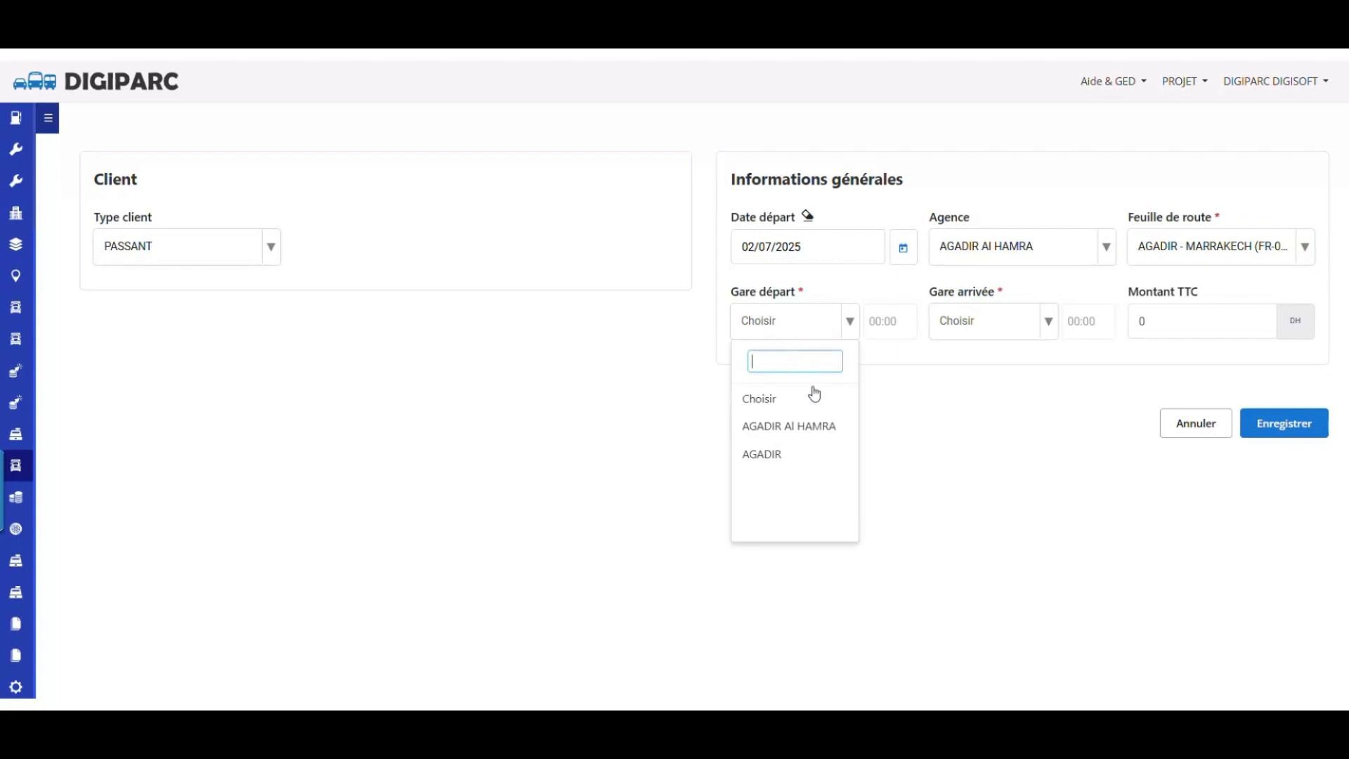
click(785, 456)
click(1015, 324)
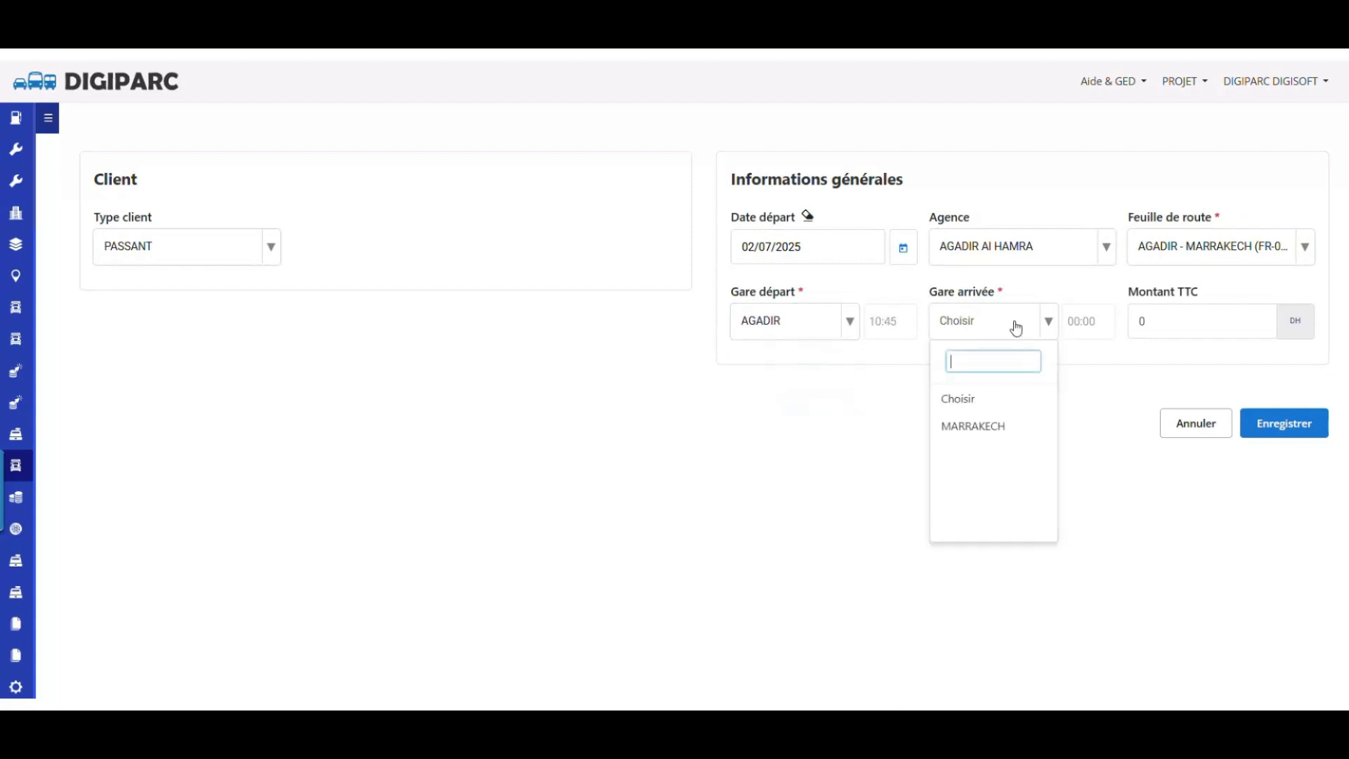
click(991, 427)
click(963, 327)
click(984, 425)
- Select seats 1, 2, 3 and 4 on the bus plan for the AGADIR to MARRAKECH trip and save the tickets
scroll(637, 399, down, 3)
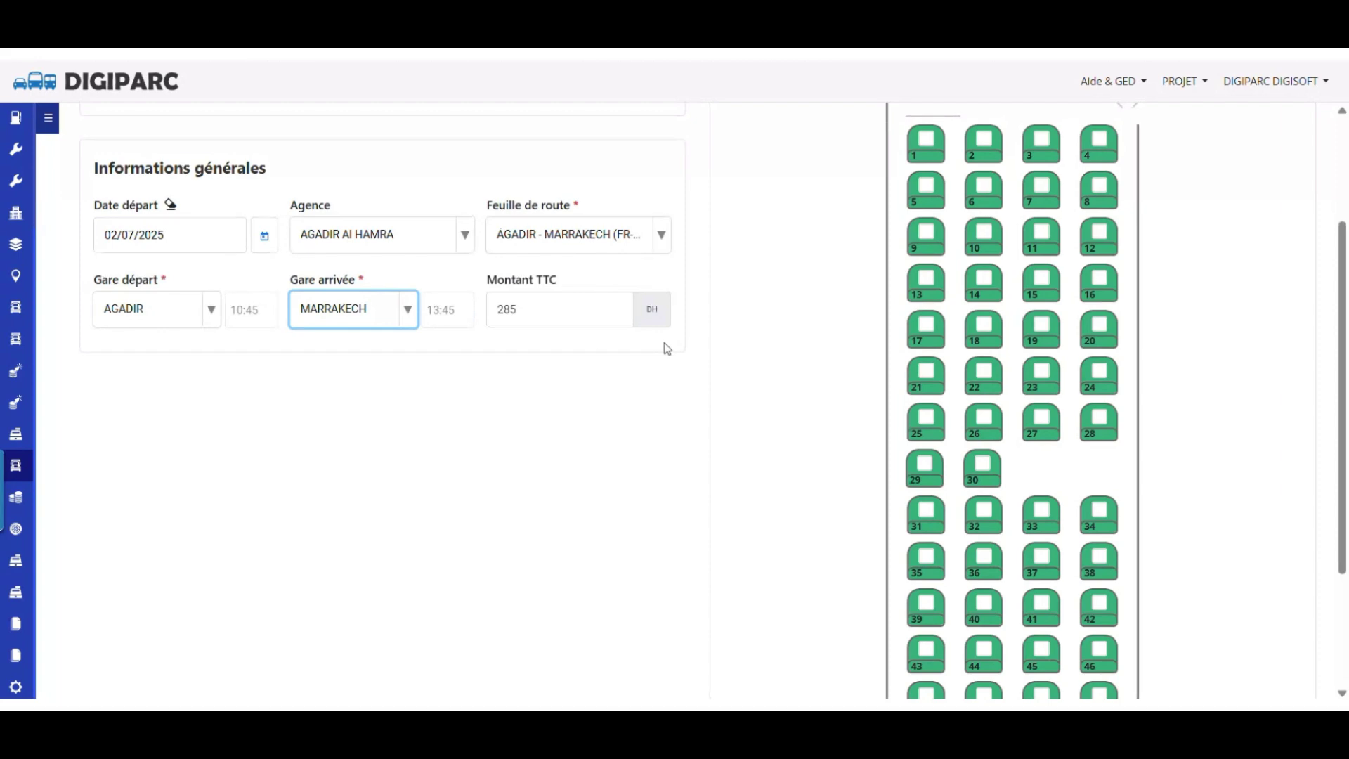
scroll(666, 352, up, 1)
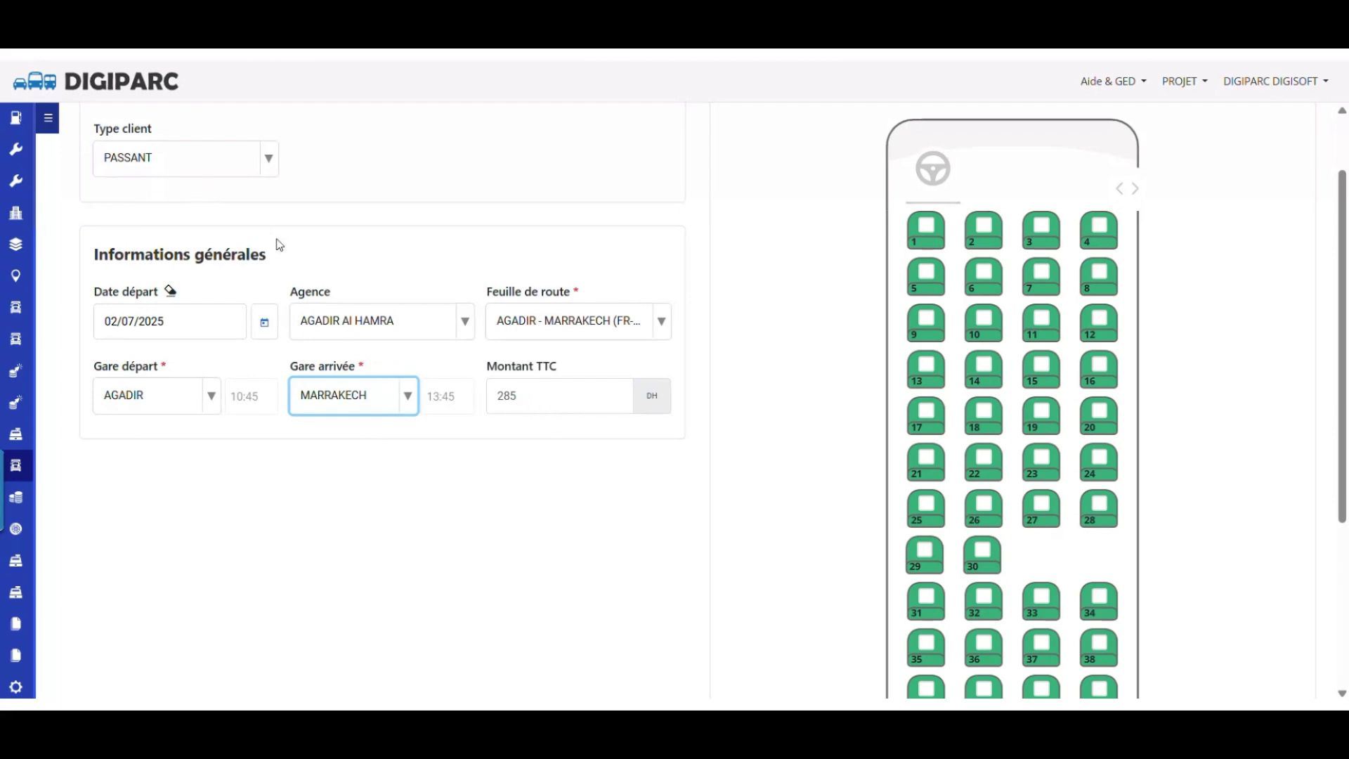
scroll(1037, 316, down, 1)
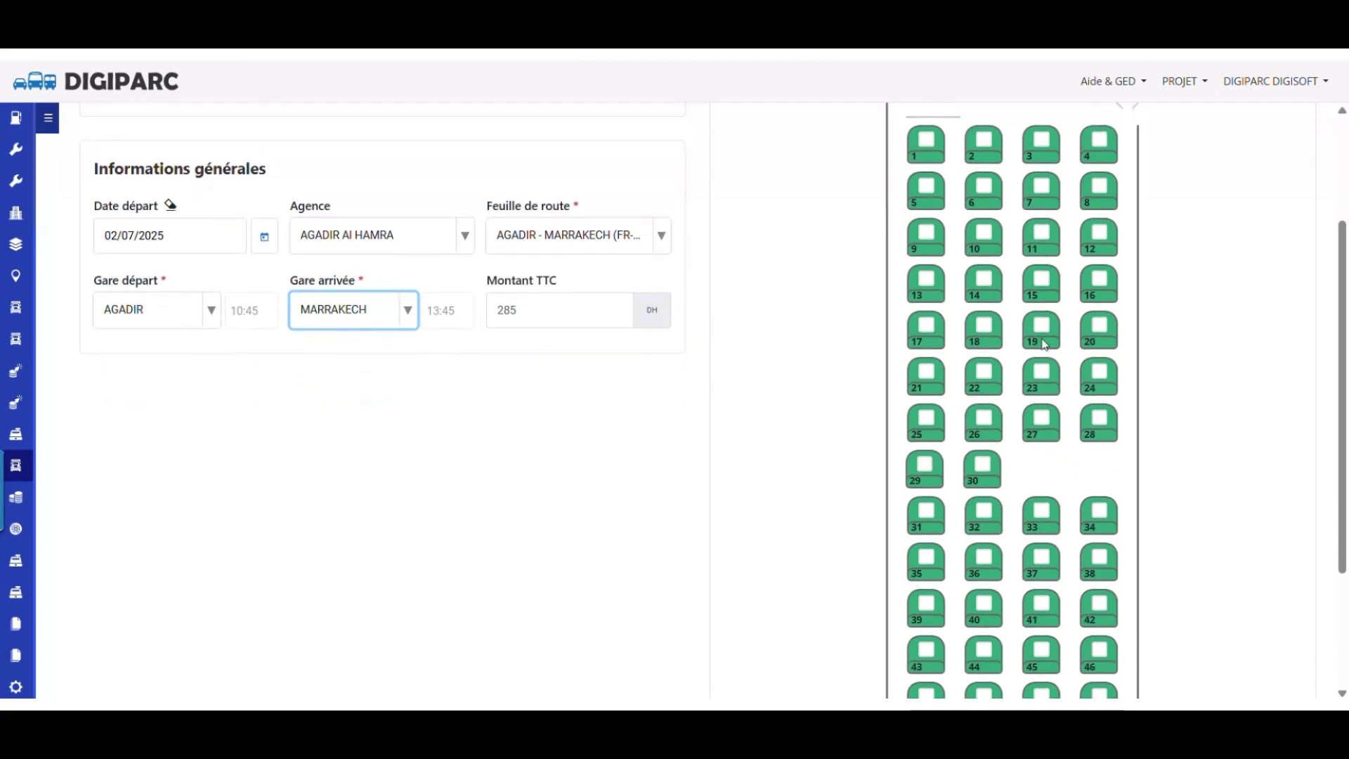
scroll(1034, 345, up, 3)
scroll(1035, 345, down, 3)
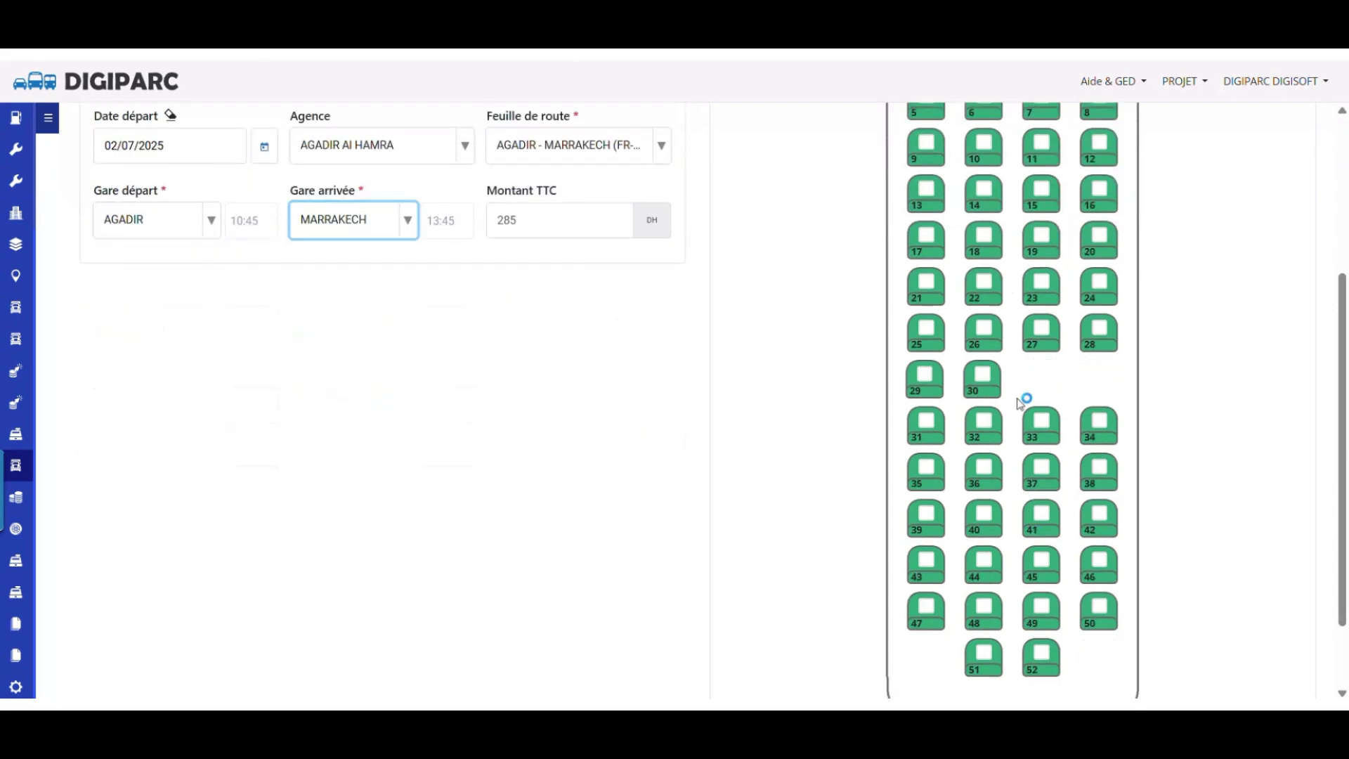
scroll(1024, 398, up, 3)
click(1065, 378)
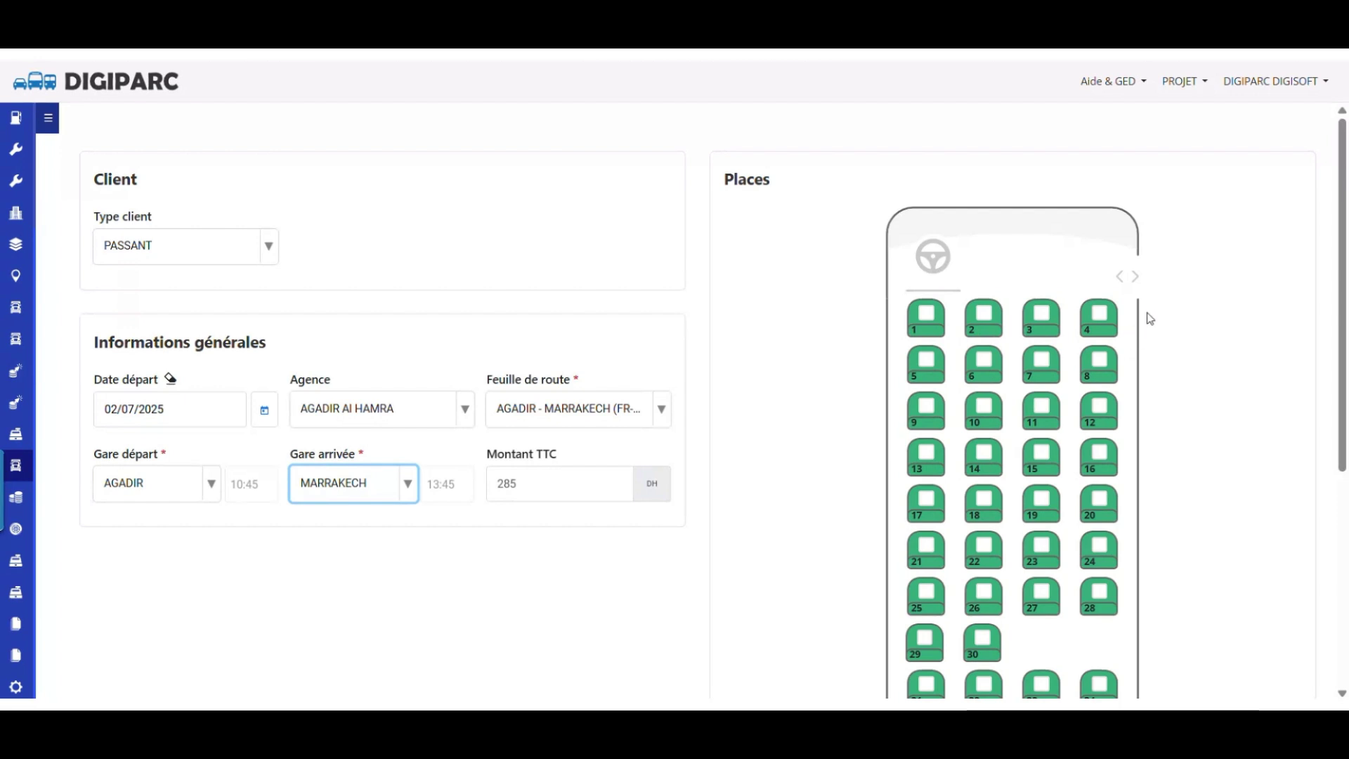
click(924, 317)
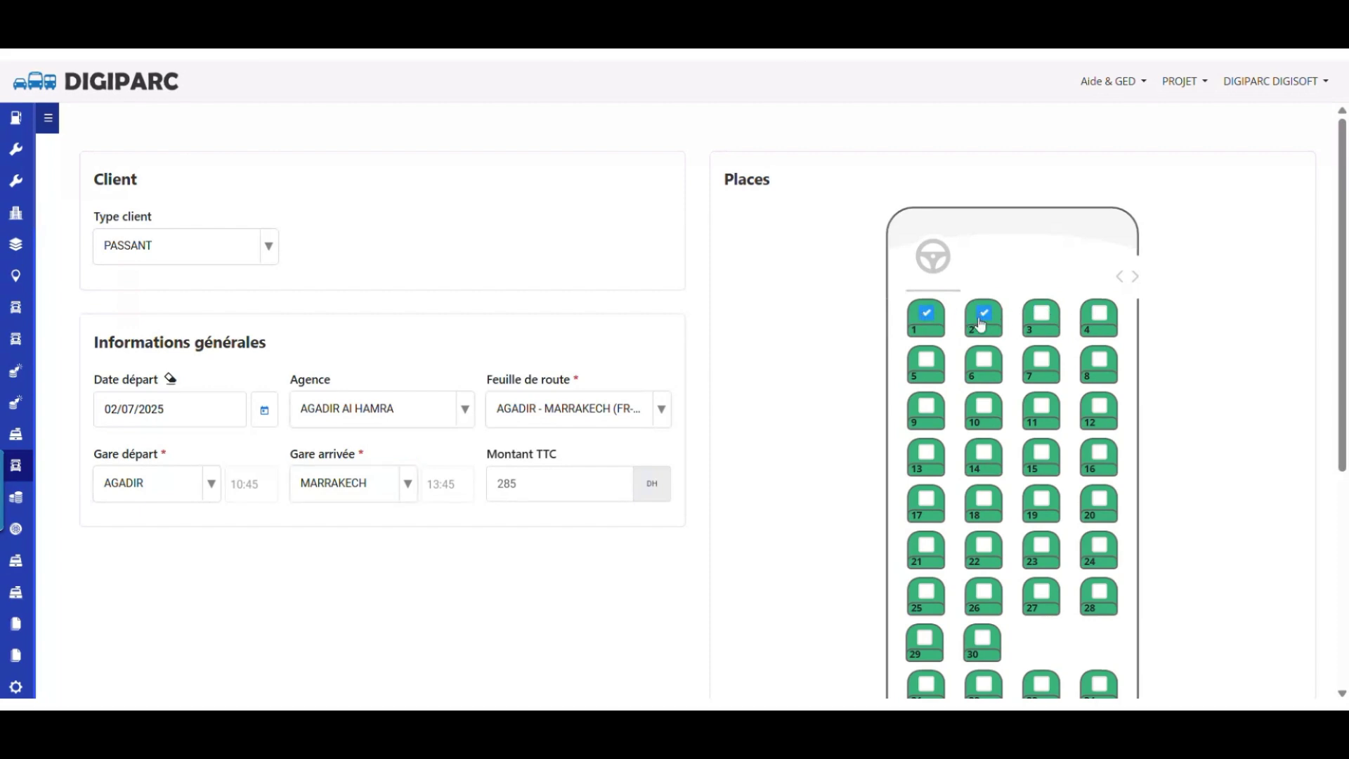
click(1099, 317)
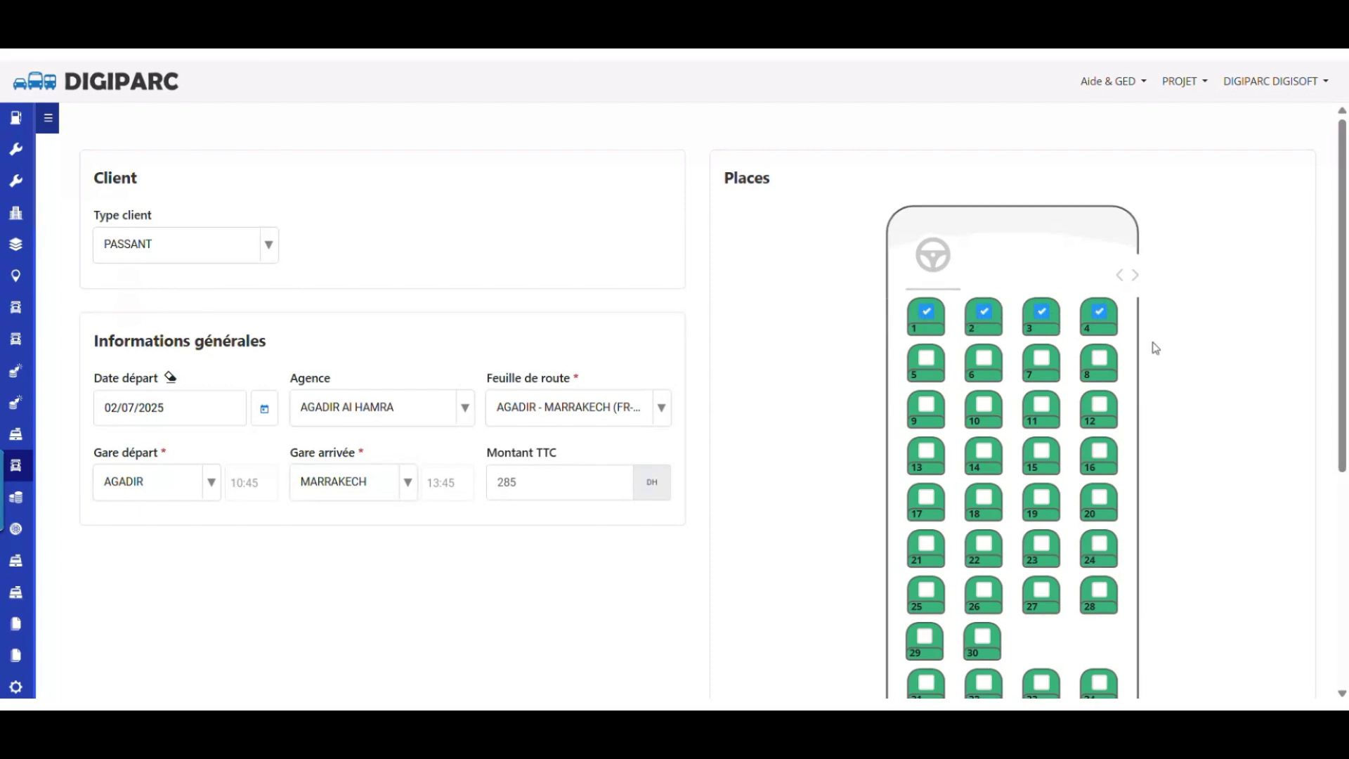
scroll(1160, 394, down, 5)
click(1268, 687)
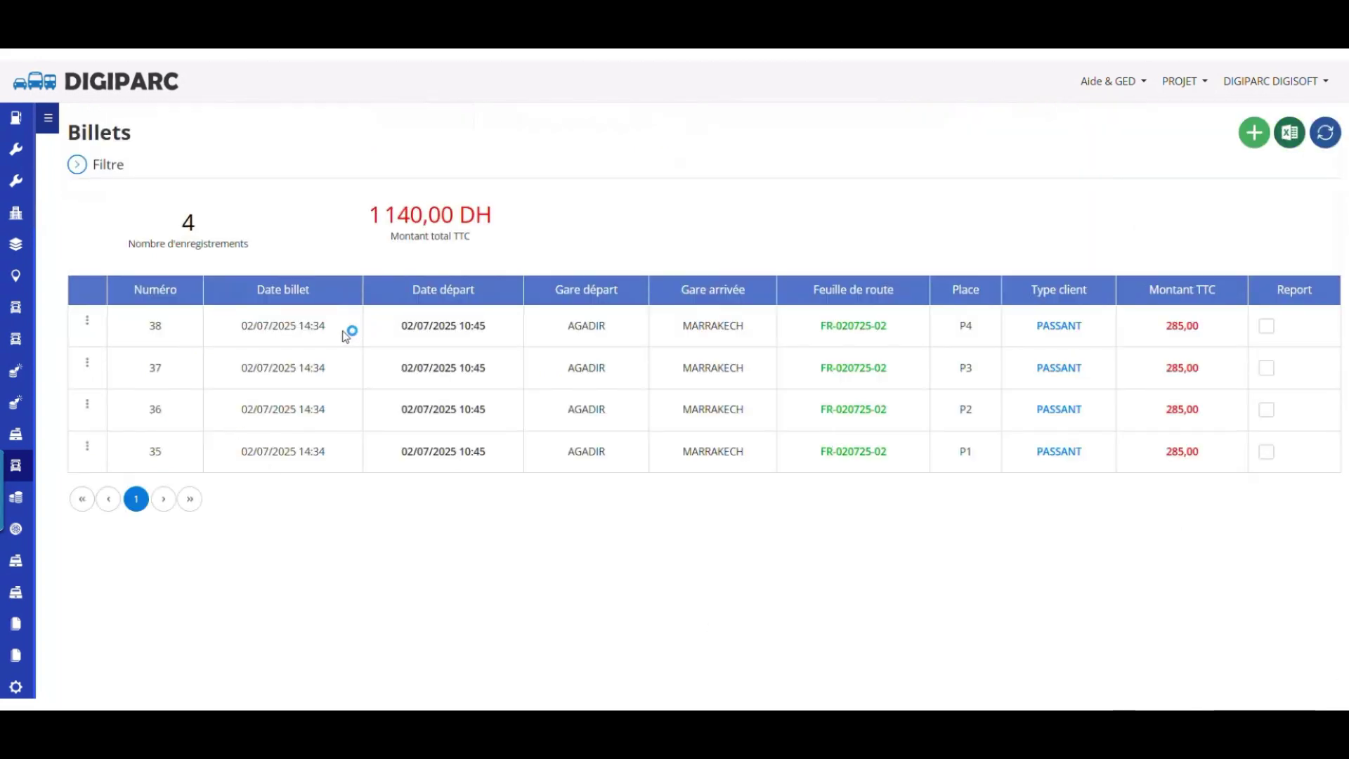
- Review the print preview of the travel tickets issued for seats P1 to P4
click(328, 336)
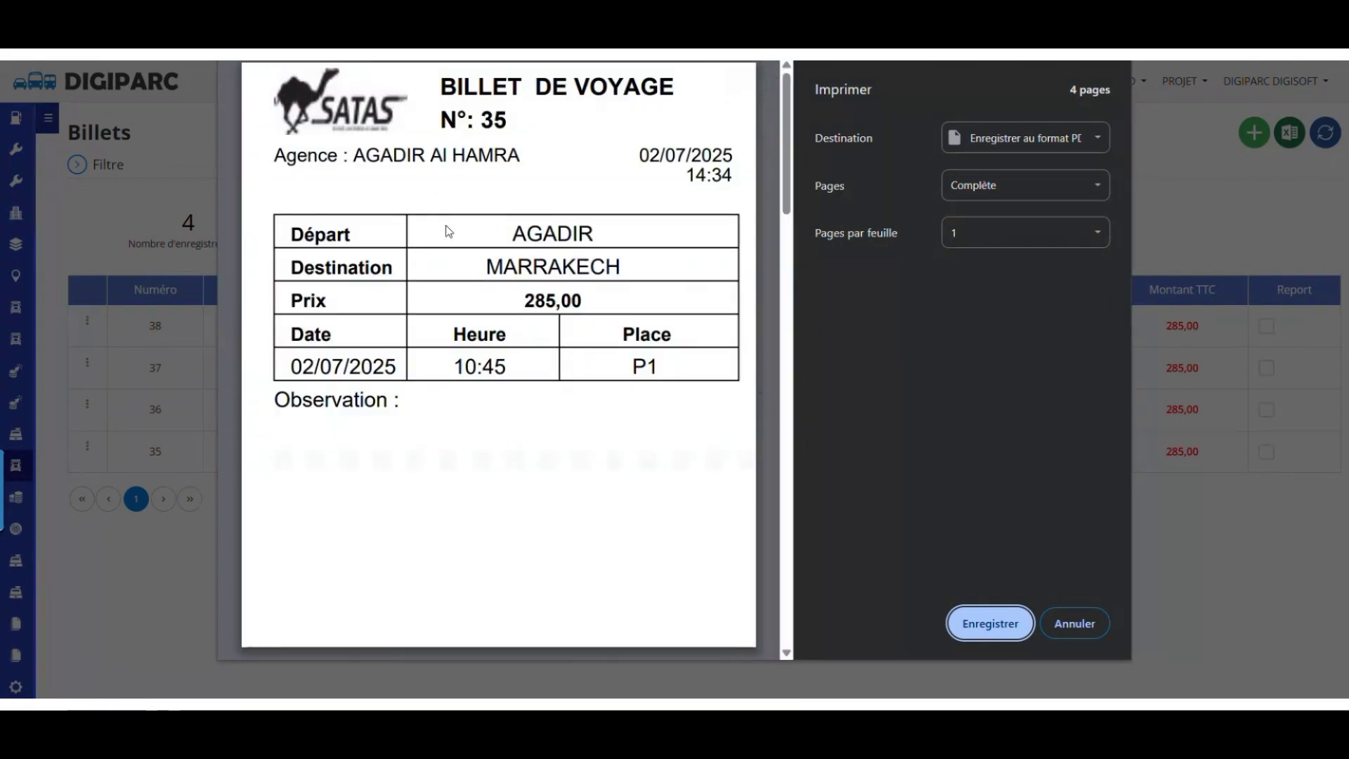
scroll(562, 351, down, 10)
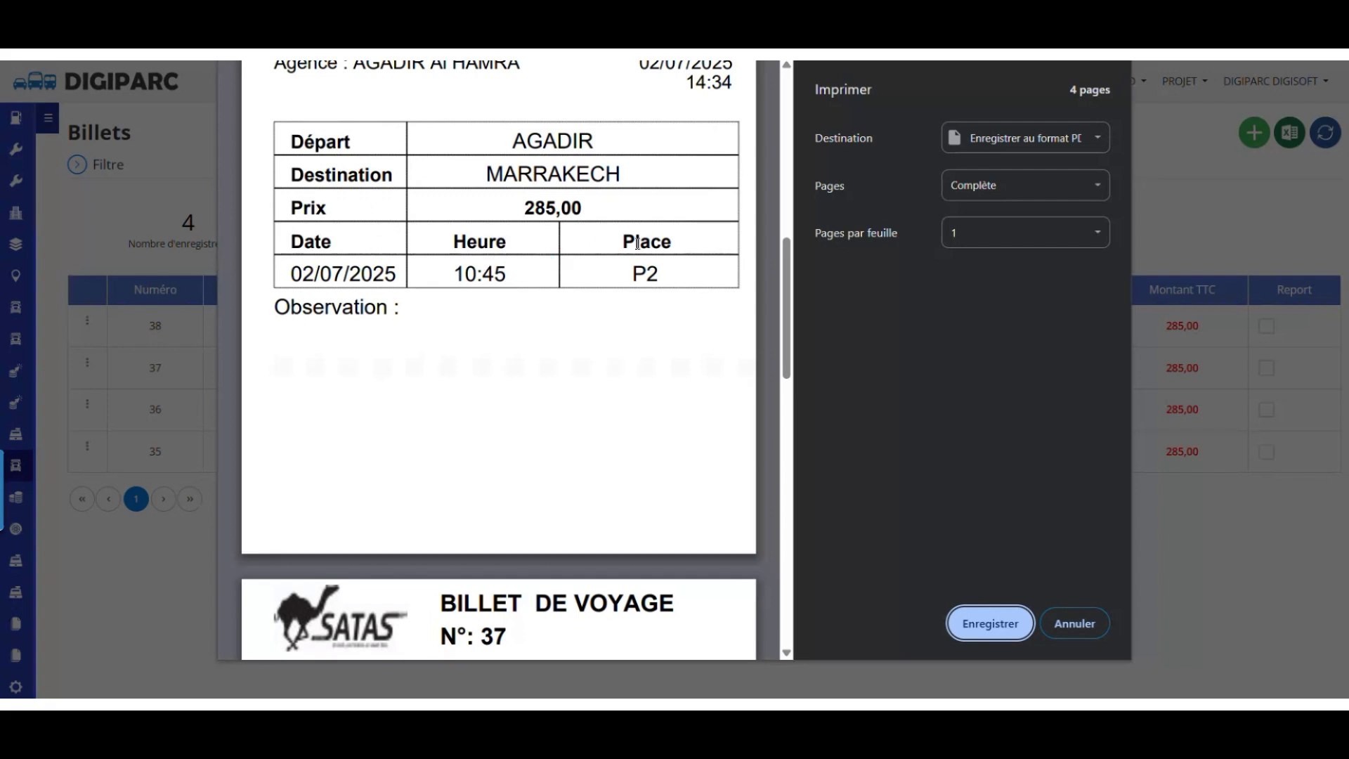
scroll(738, 370, down, 4)
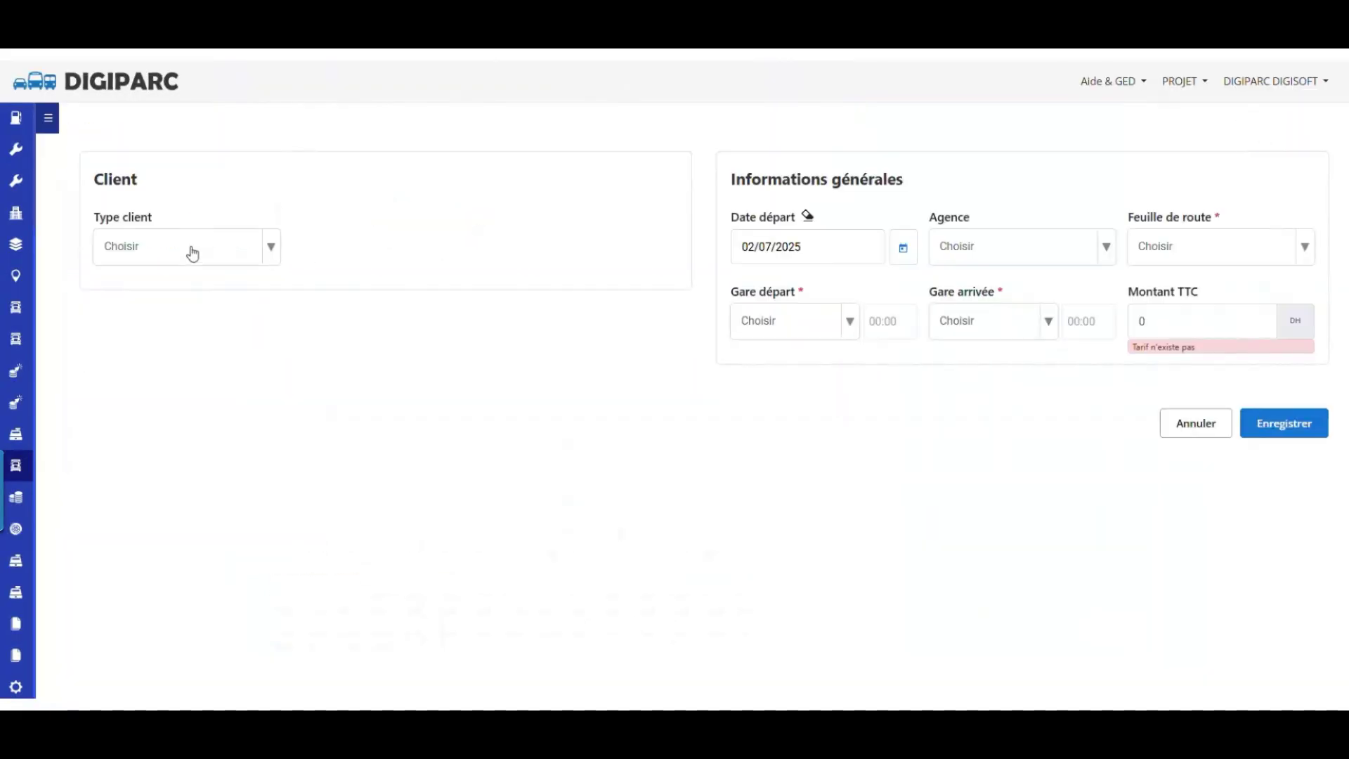
- Fill in another PASSANT ticket from AGADIR to MARRAKECH with agency AGADIR Al HAMRA and examine which seats are available
click(193, 253)
click(180, 349)
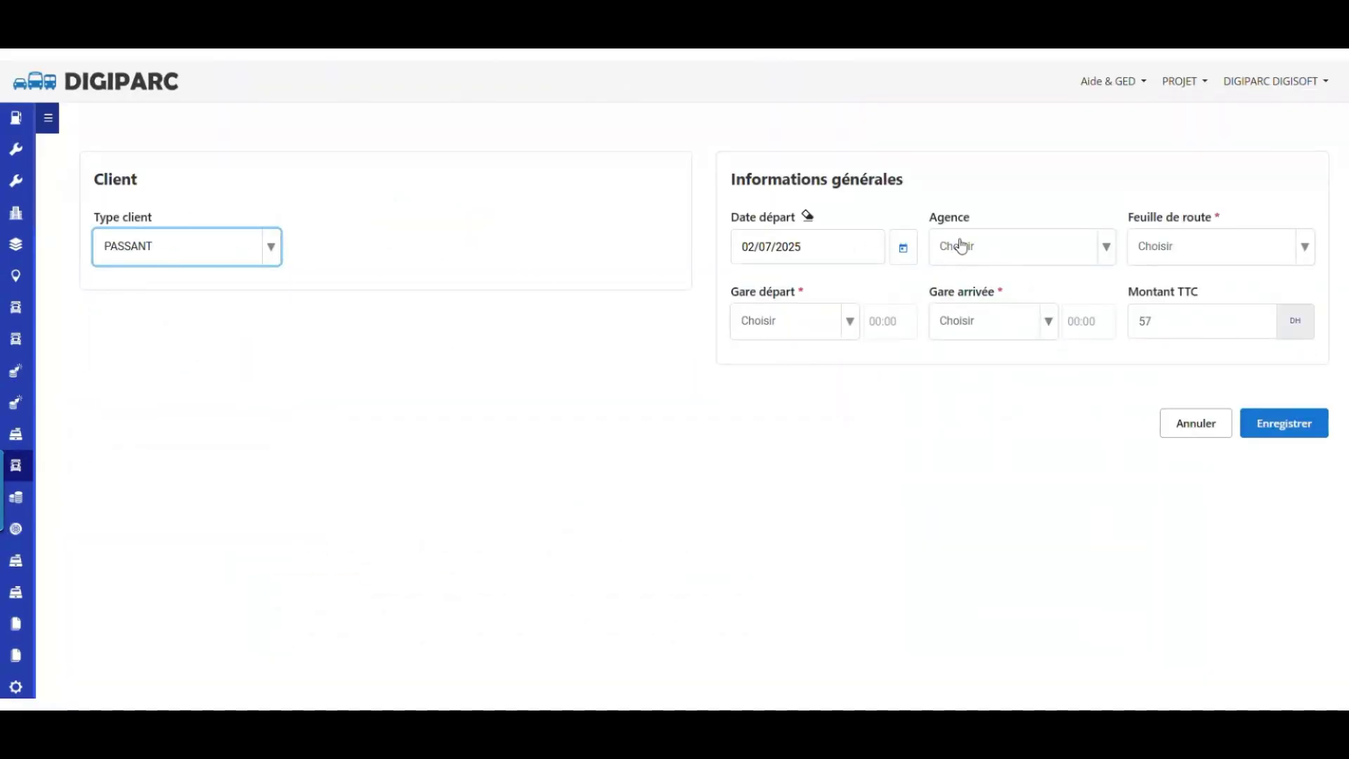
click(961, 246)
click(1016, 403)
click(1215, 246)
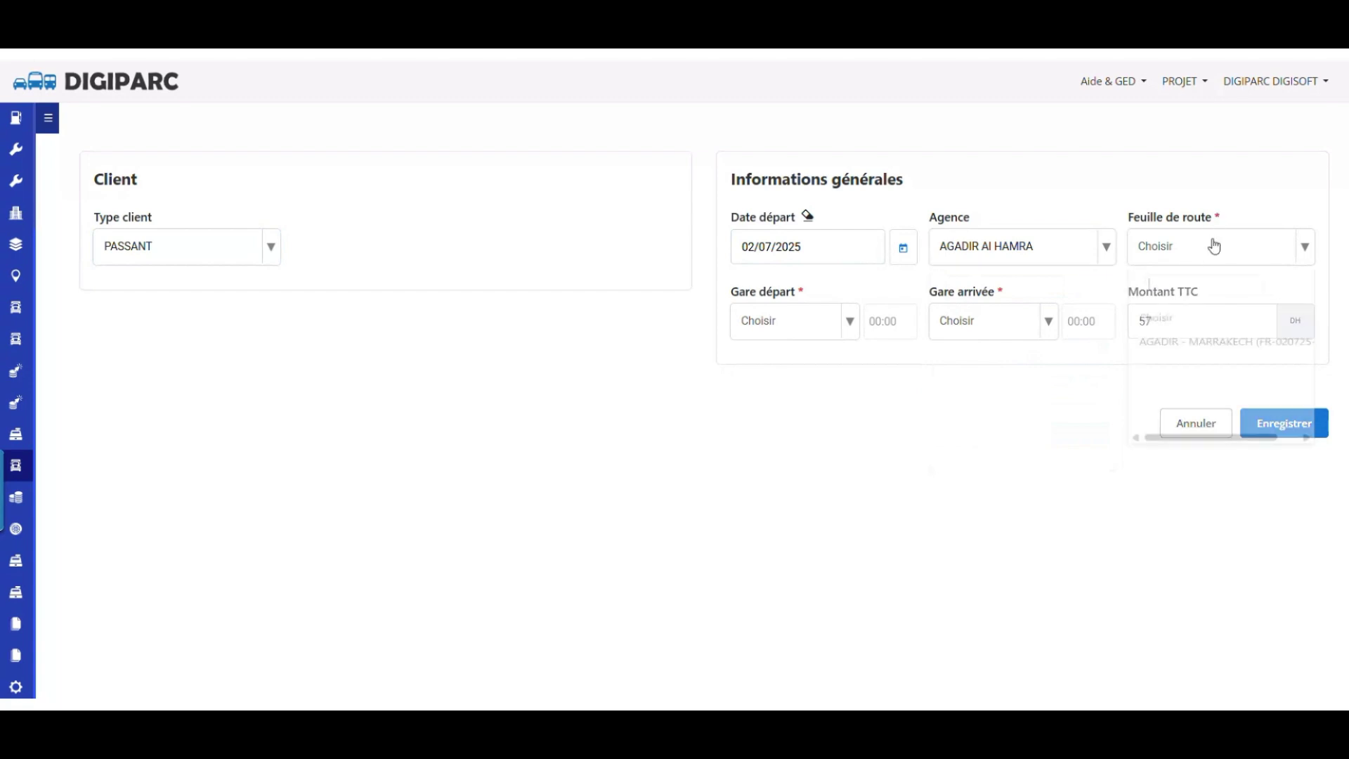
click(1223, 342)
click(790, 321)
click(780, 452)
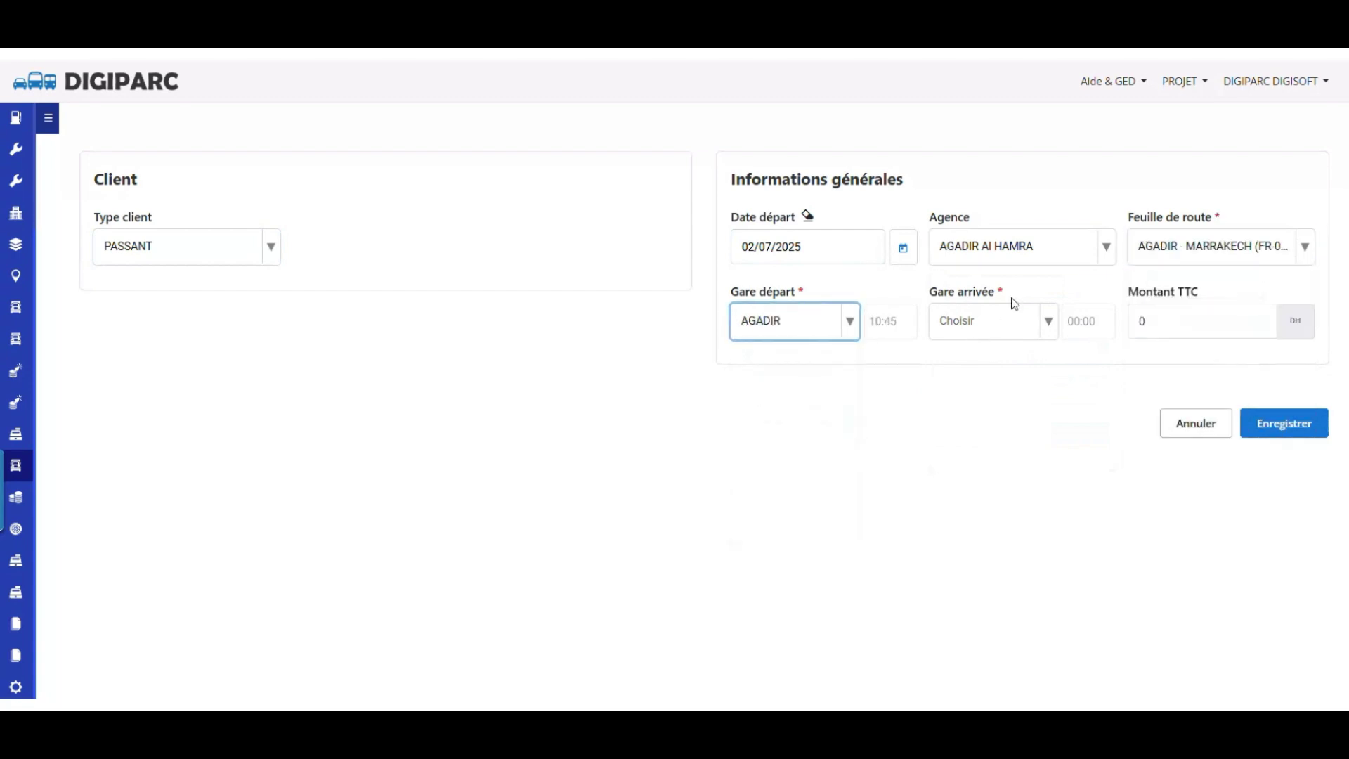
click(1012, 321)
click(991, 426)
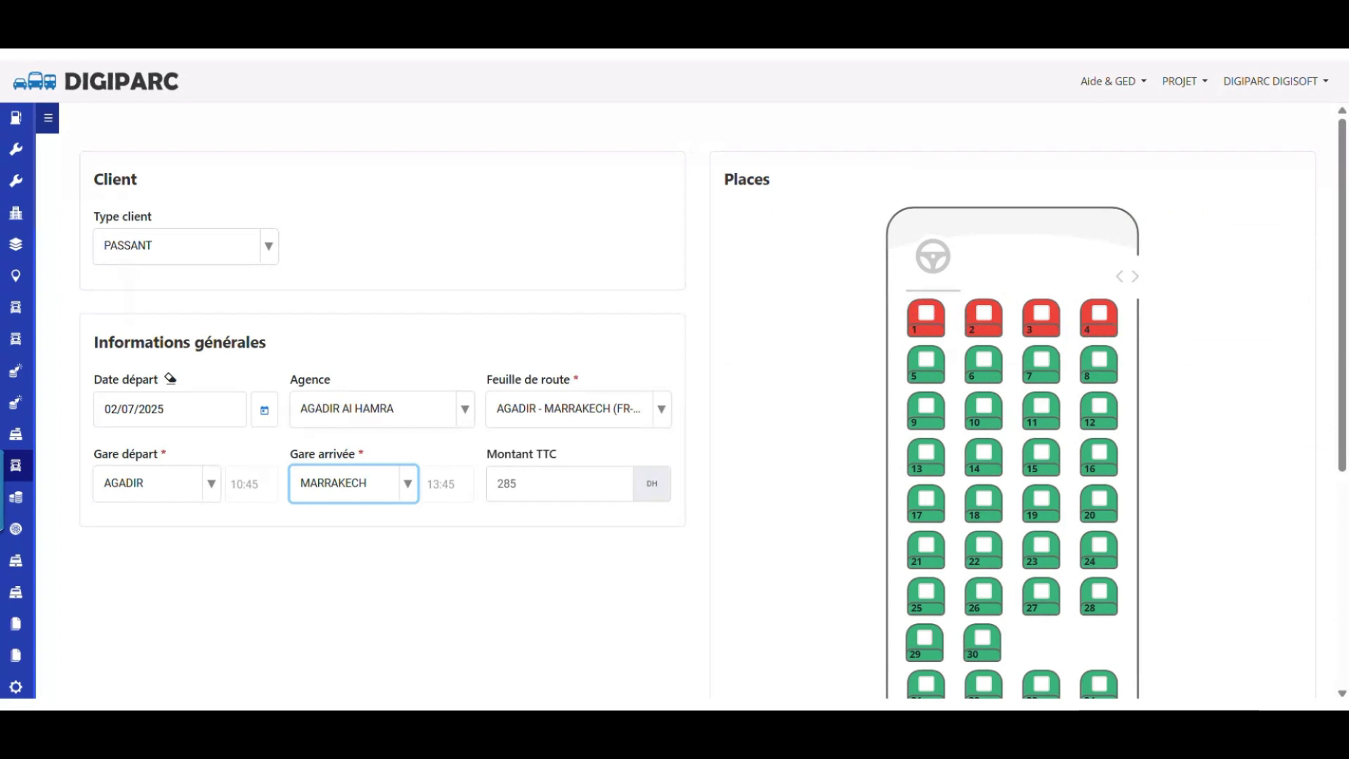
scroll(1139, 323, down, 5)
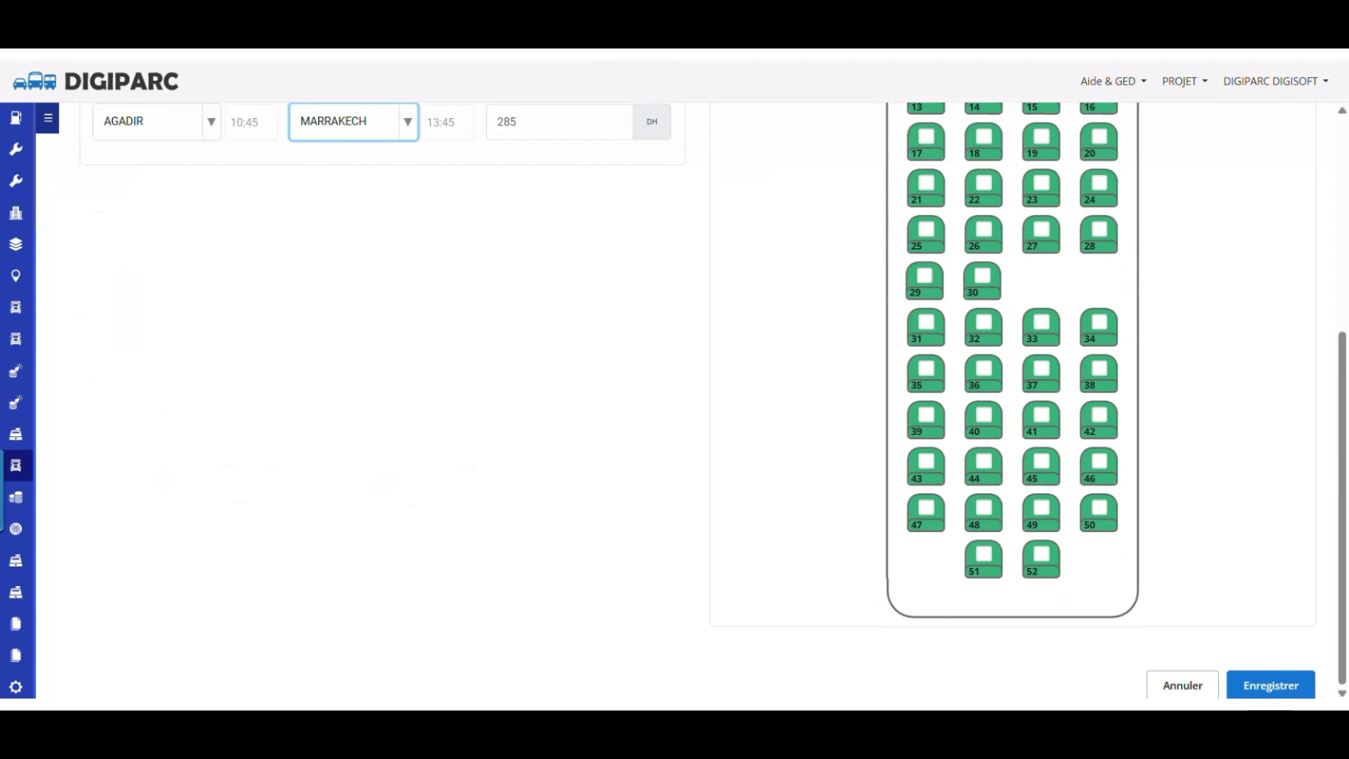
click(1285, 712)
- Set a new ticket's Type client to PASSANT, Agence to AGADIR Al HAMRA and Feuille de route to the AGADIR - MARRAKECH sheet
click(200, 262)
click(147, 350)
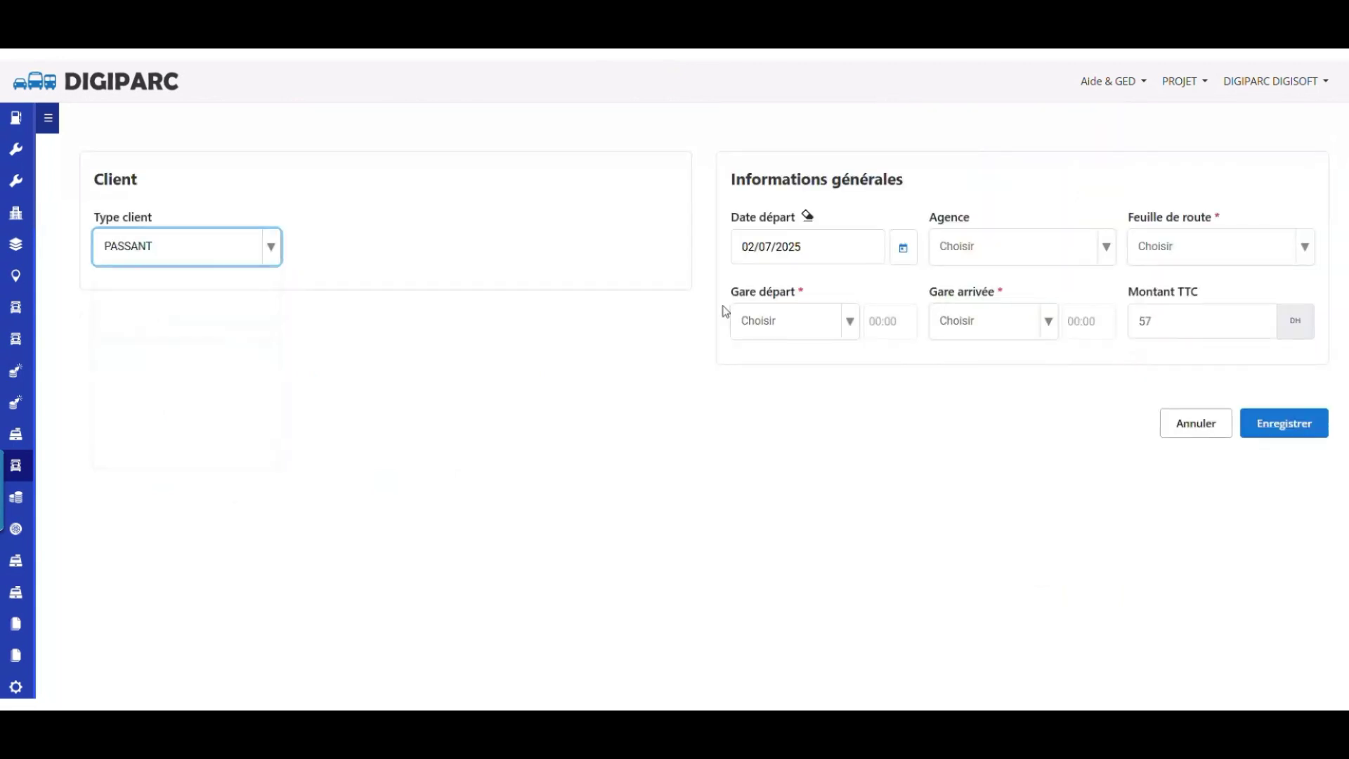
click(977, 260)
click(1027, 405)
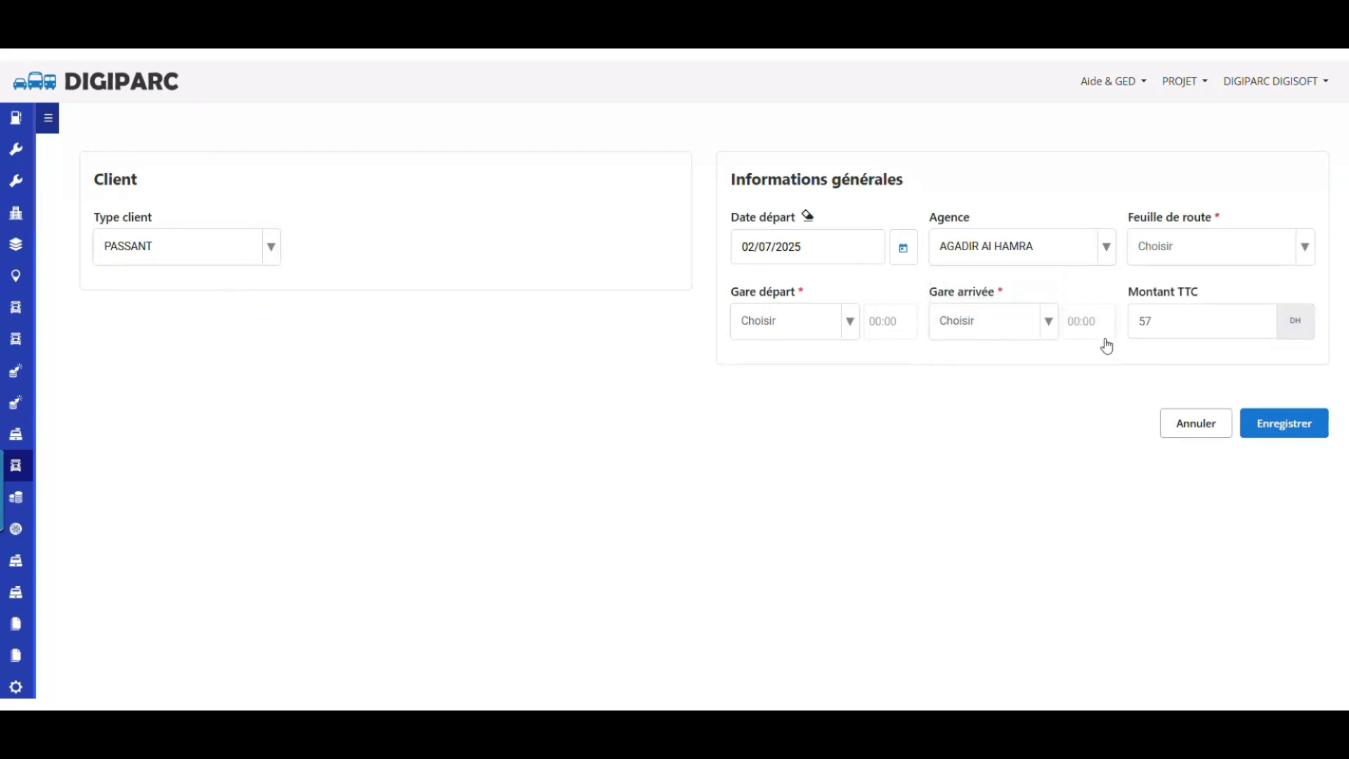
click(1171, 262)
click(1199, 353)
- Set the ticket's Gare départ to AGADIR Al HAMRA and its Gare arrivée to AGADIR
click(802, 331)
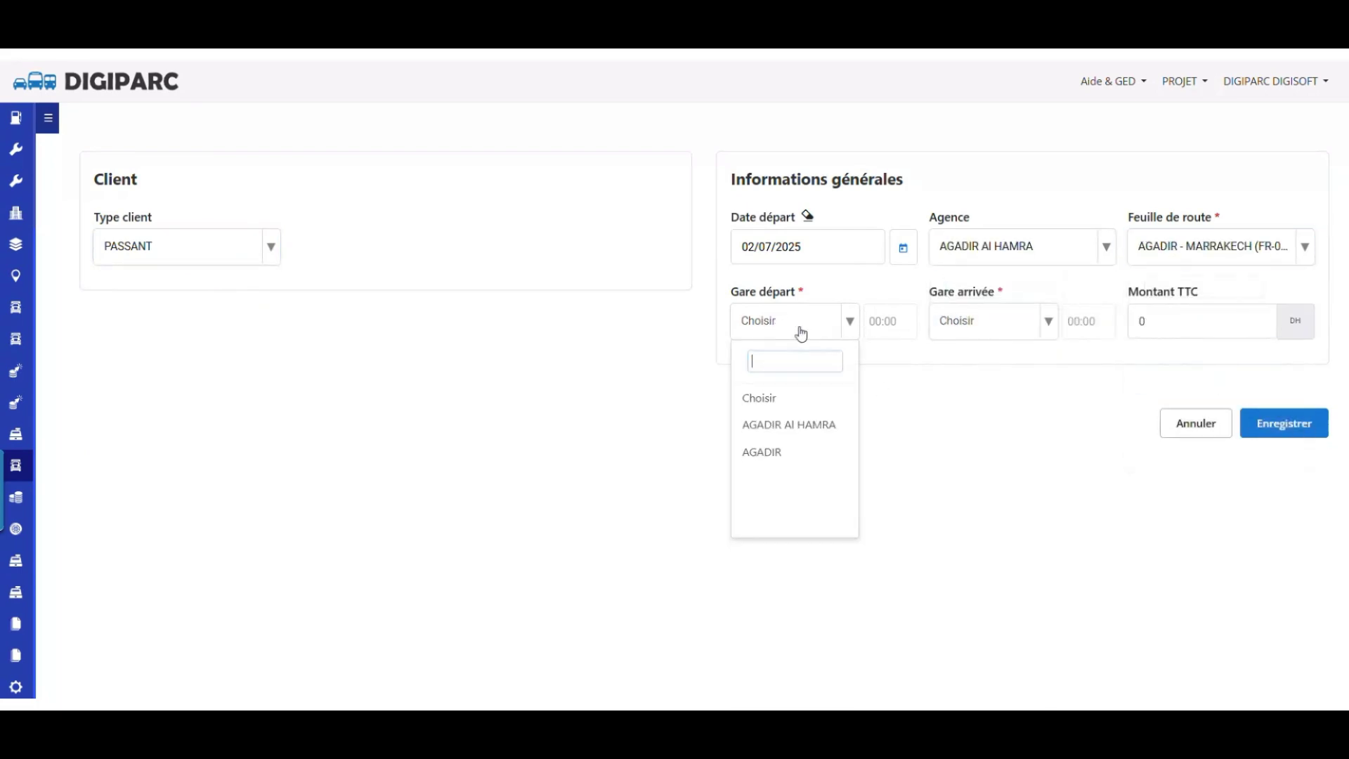
click(808, 428)
click(1000, 326)
click(985, 426)
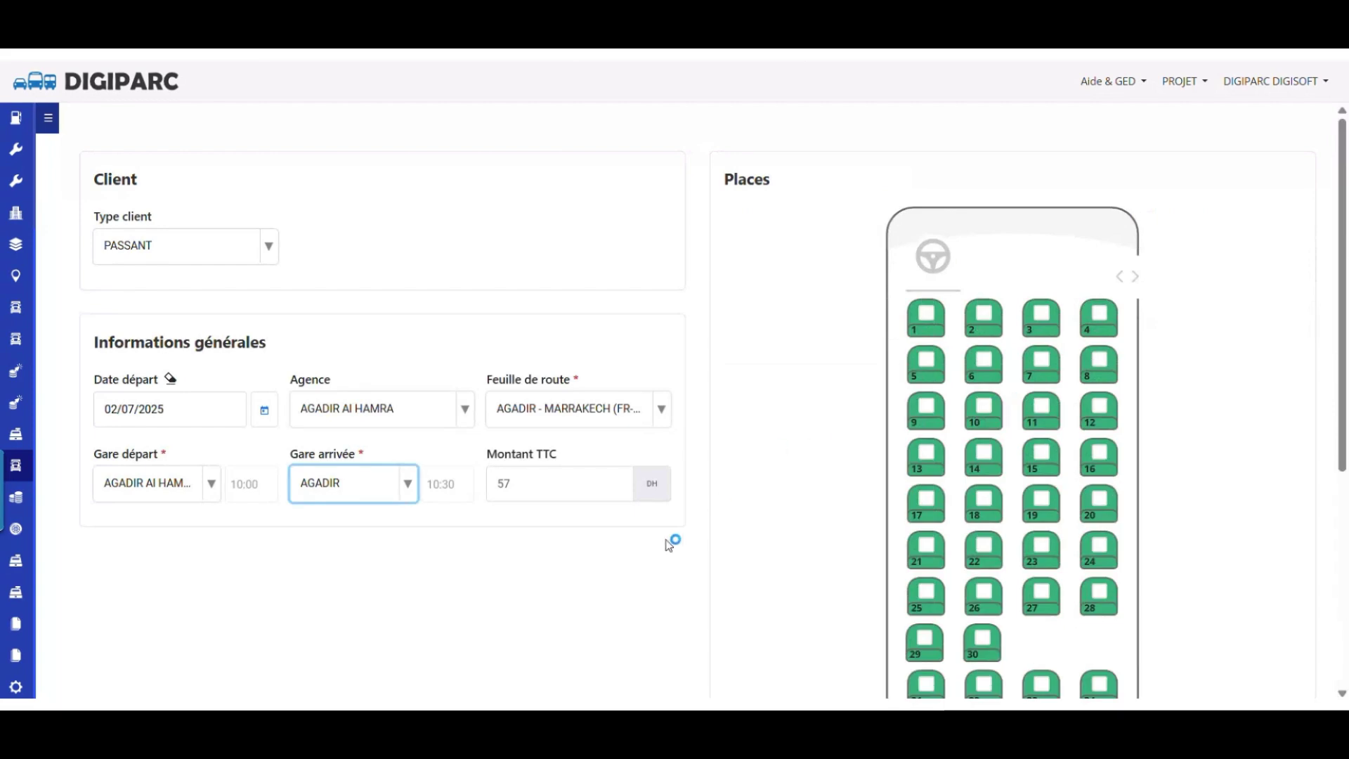
- Select seat 5, save the AGADIR Al HAMRA to AGADIR ticket and save its printout as a PDF
click(929, 362)
scroll(1077, 413, down, 5)
click(1275, 684)
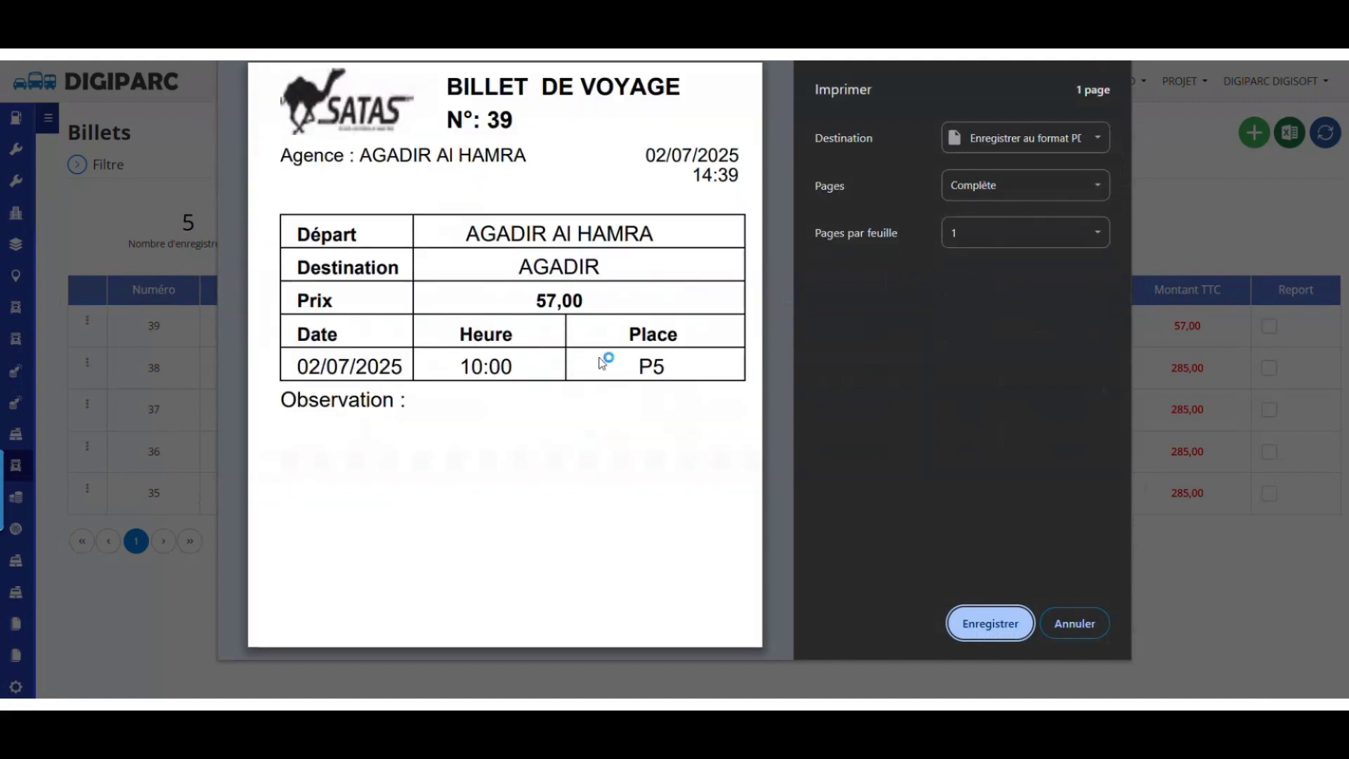
click(976, 623)
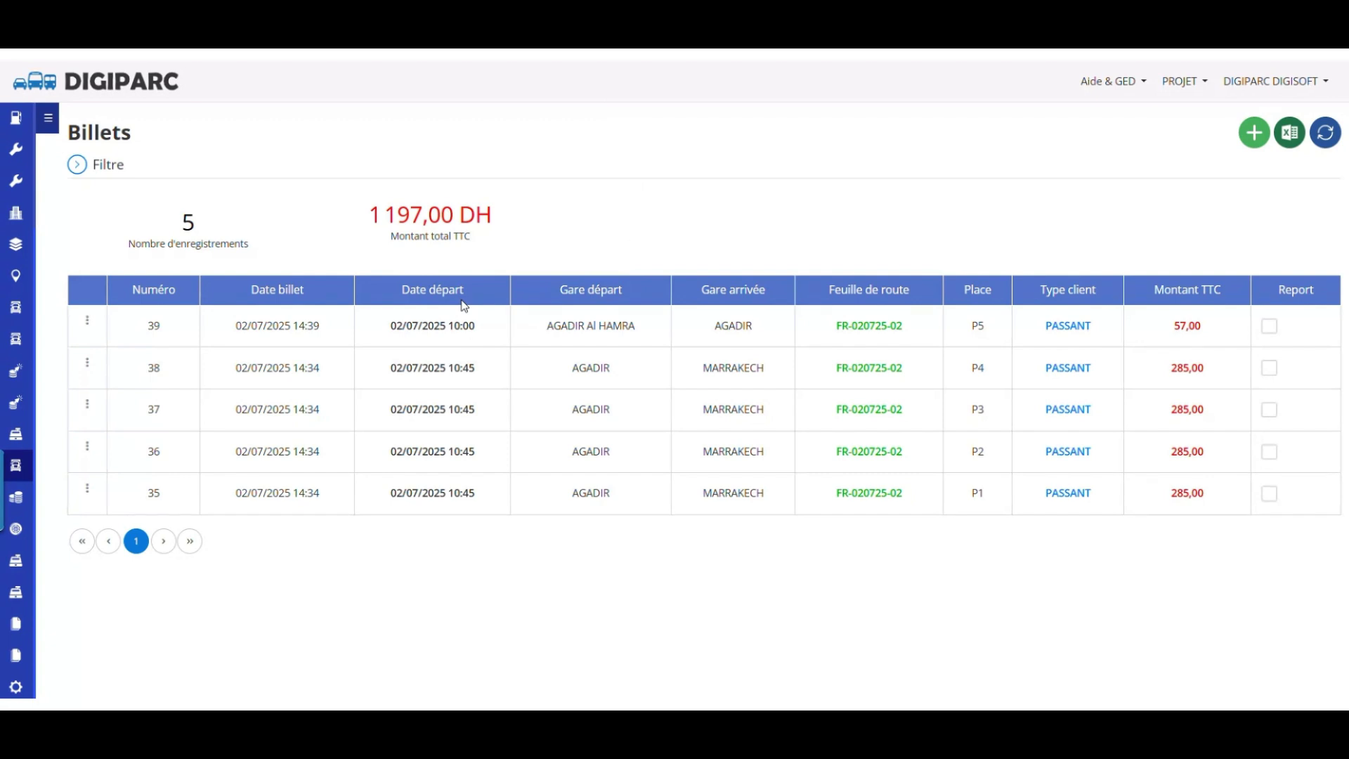
- Create a luggage record for the seat P5 ticket with 3 colis and a weight of 3 kg, save it and dismiss its print preview
click(87, 321)
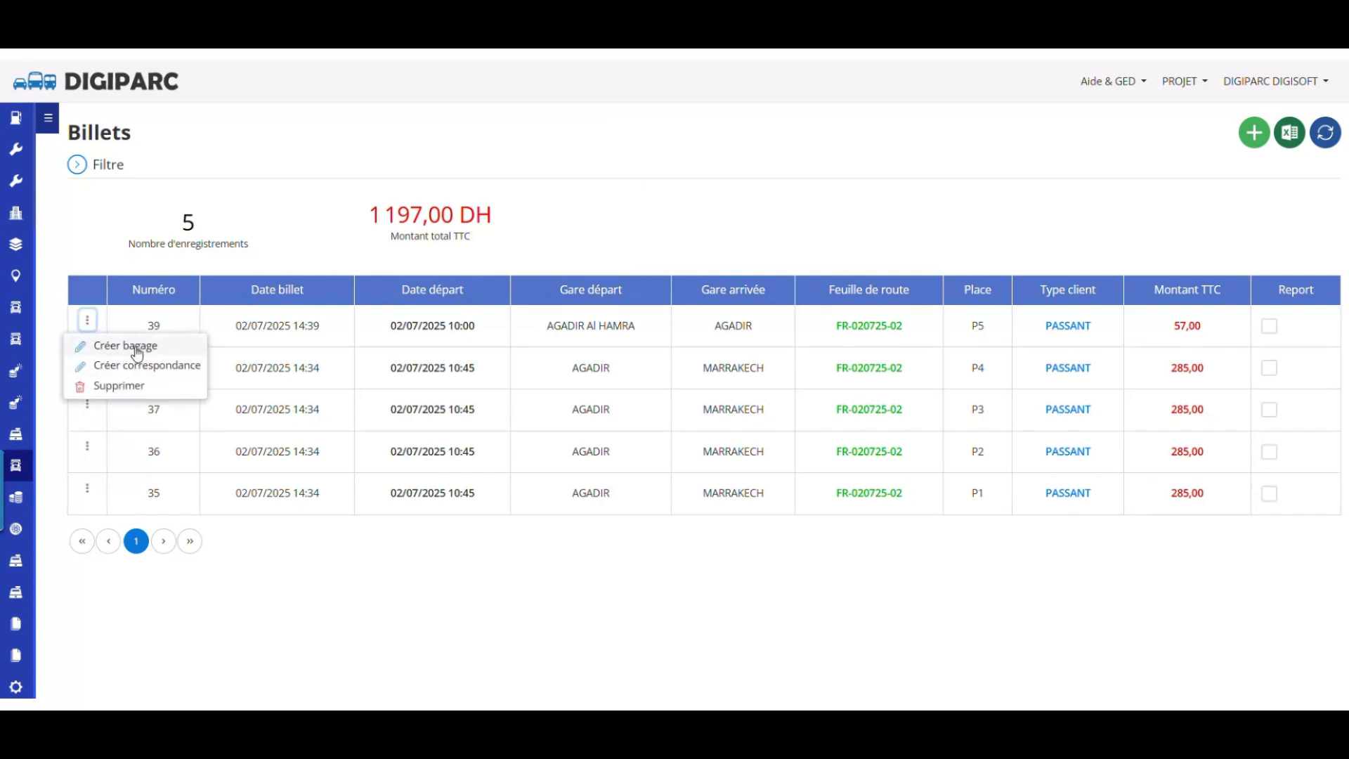
click(130, 350)
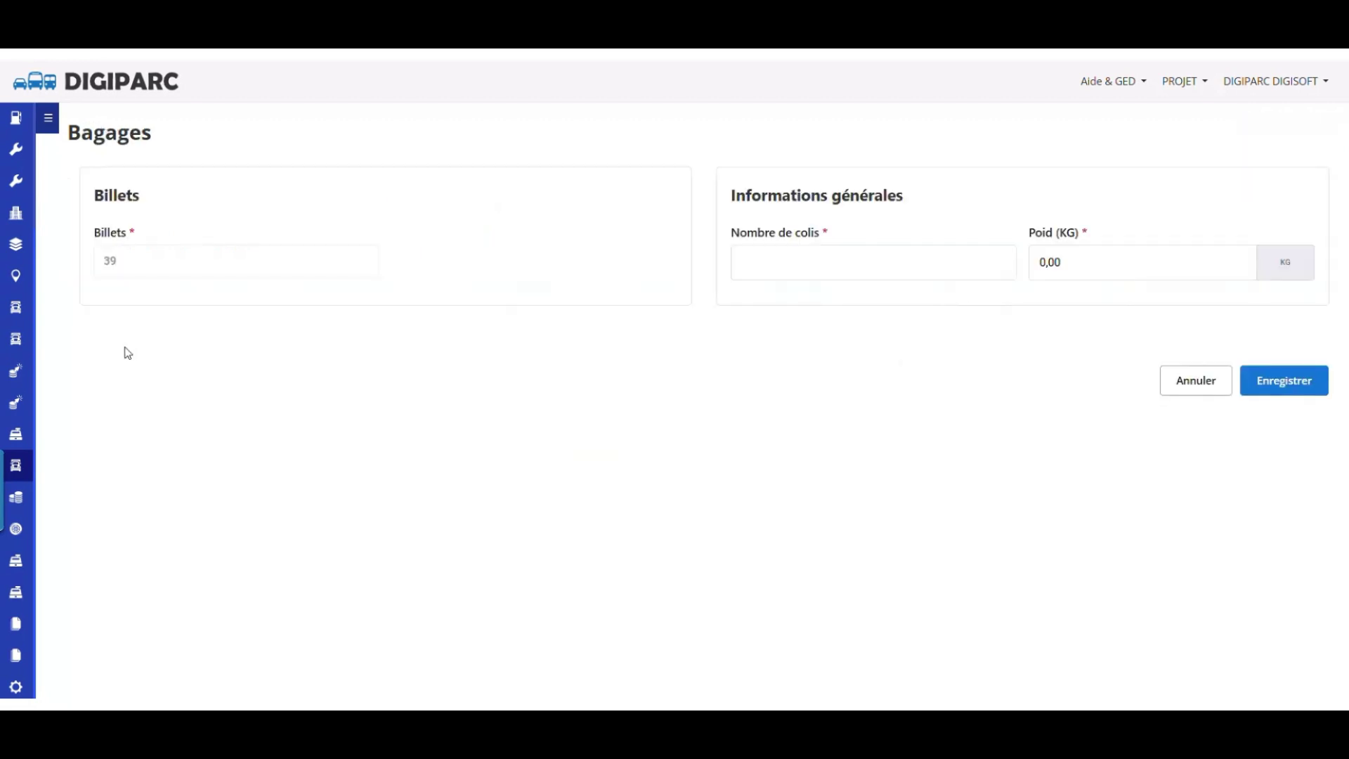
click(830, 265)
text(3)
click(1087, 261)
text(3)
click(1193, 310)
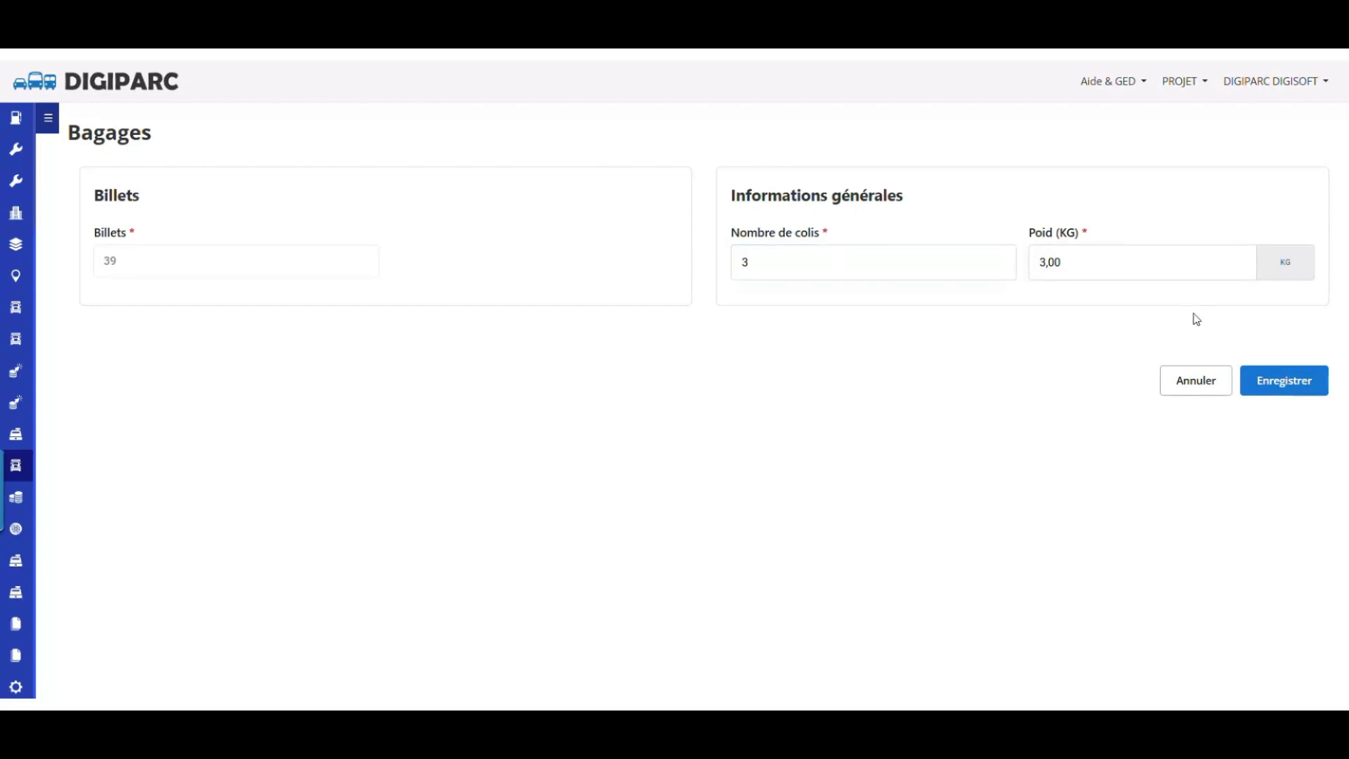
click(1306, 381)
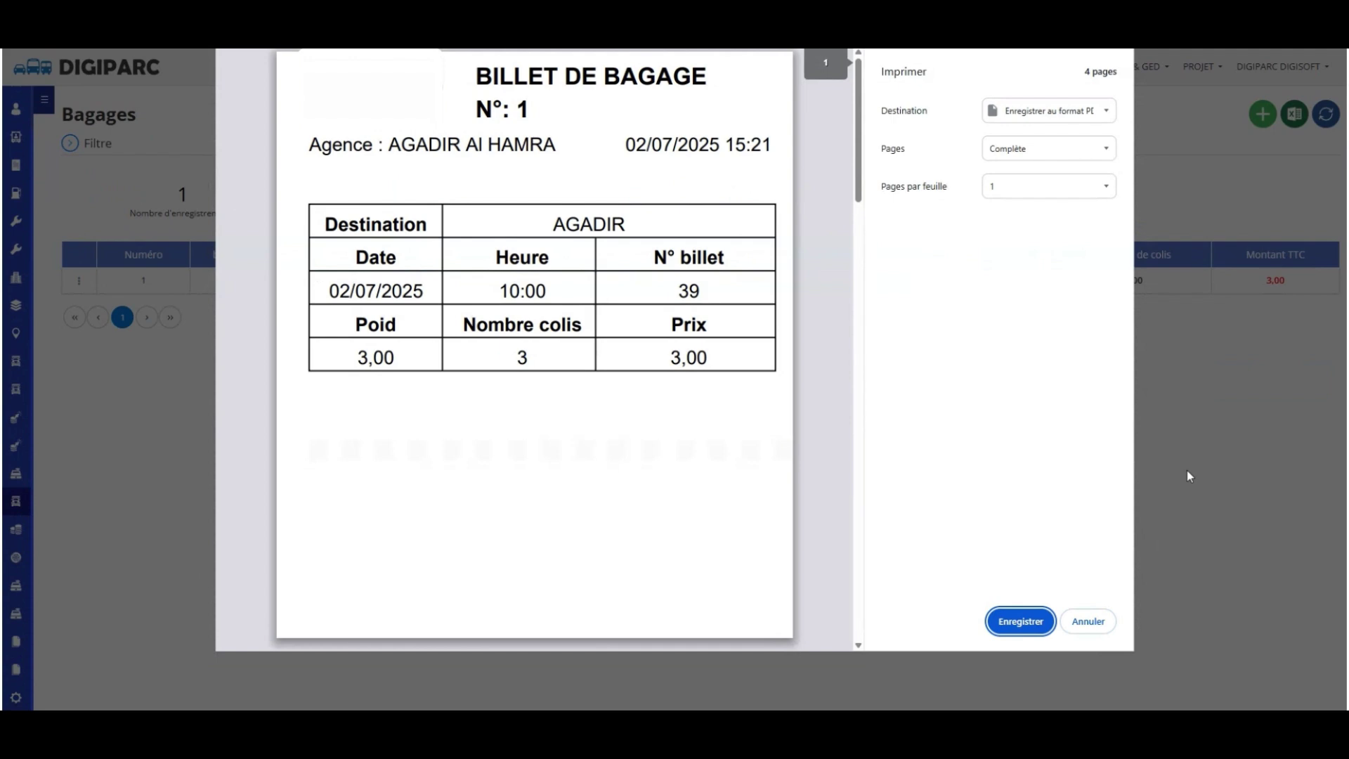
click(1085, 622)
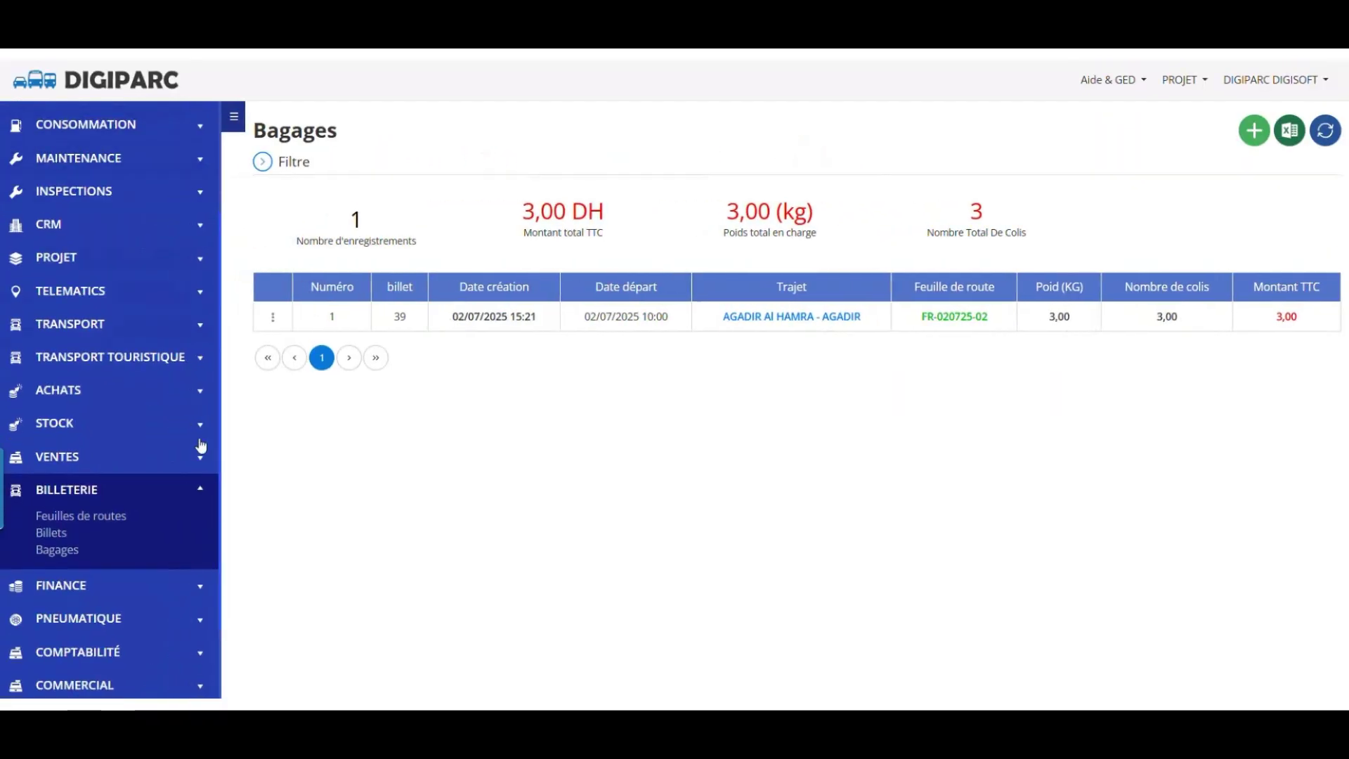
- Consult the AGADIR - MARRAKECH feuille de route dated 02/07/2025 to examine its seat occupancy per leg
click(82, 516)
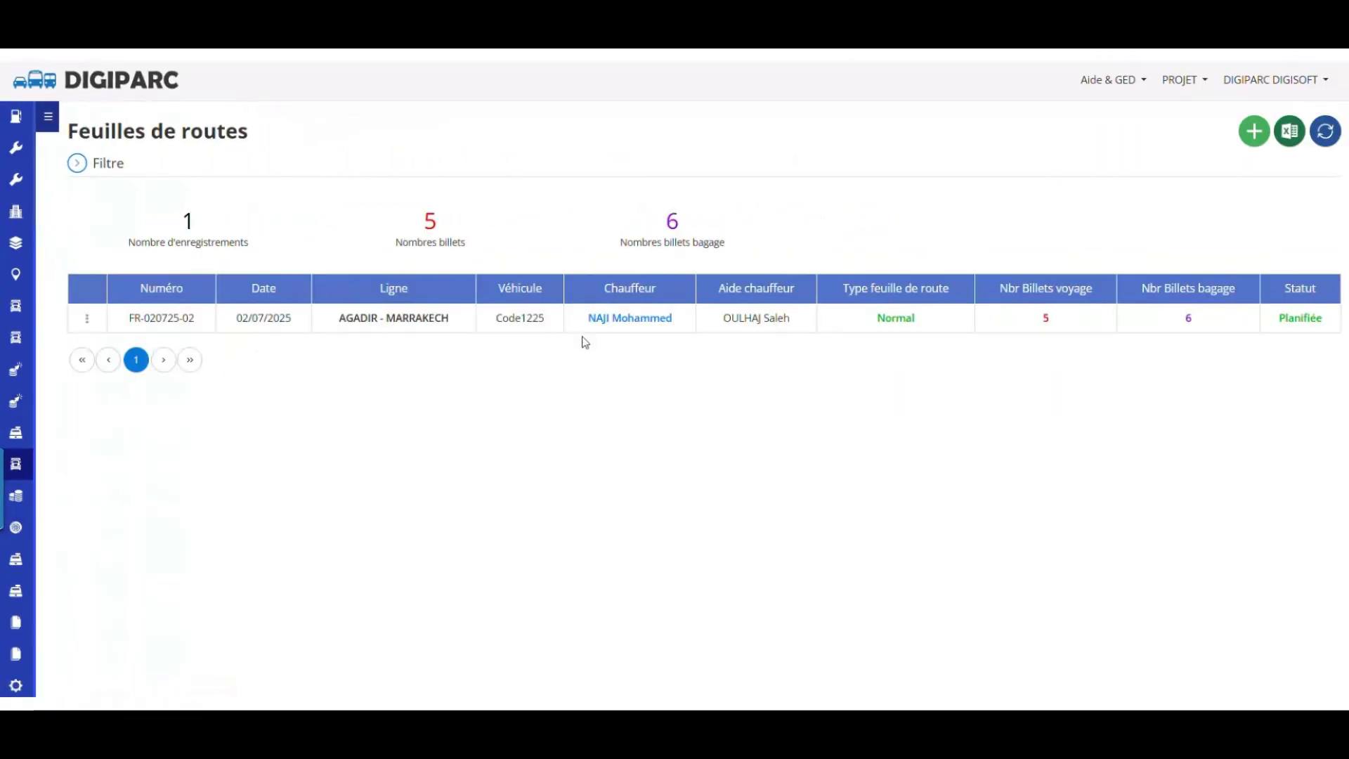
click(87, 319)
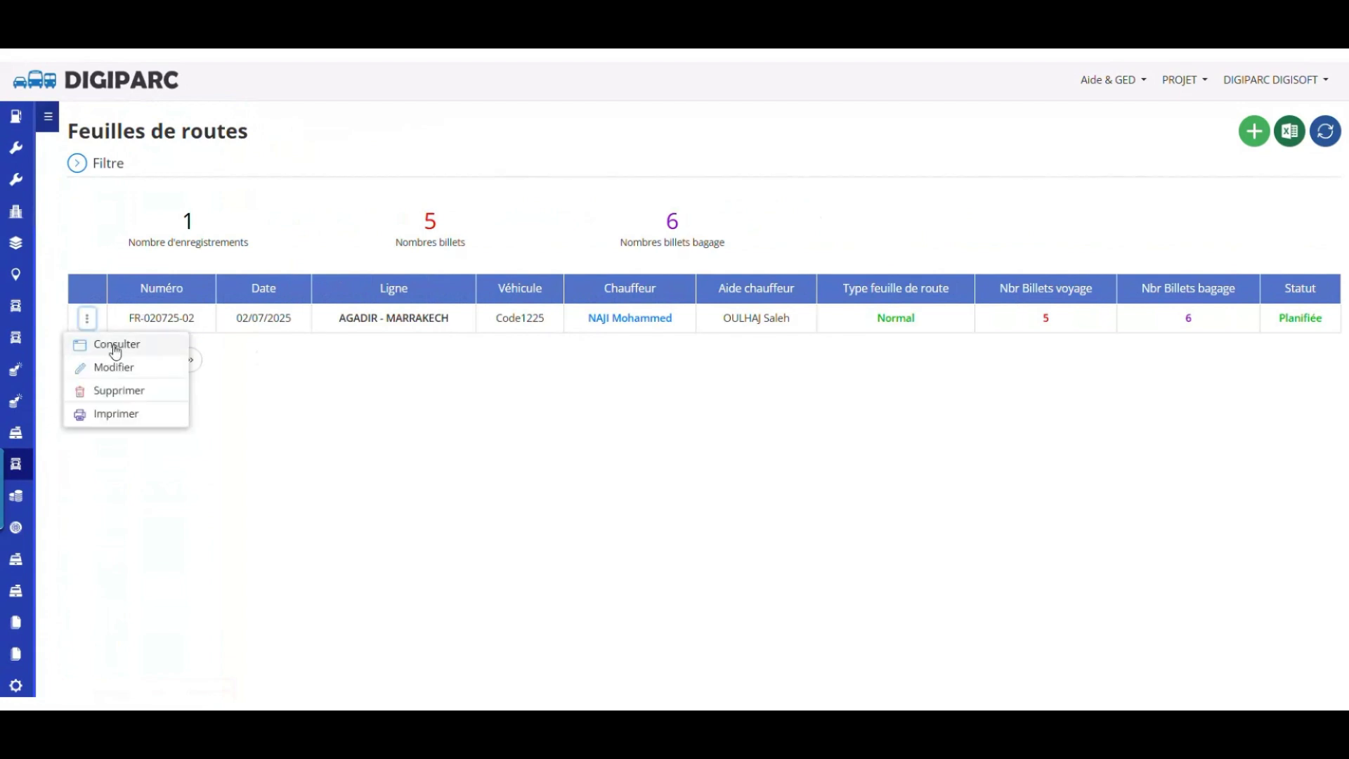
click(117, 344)
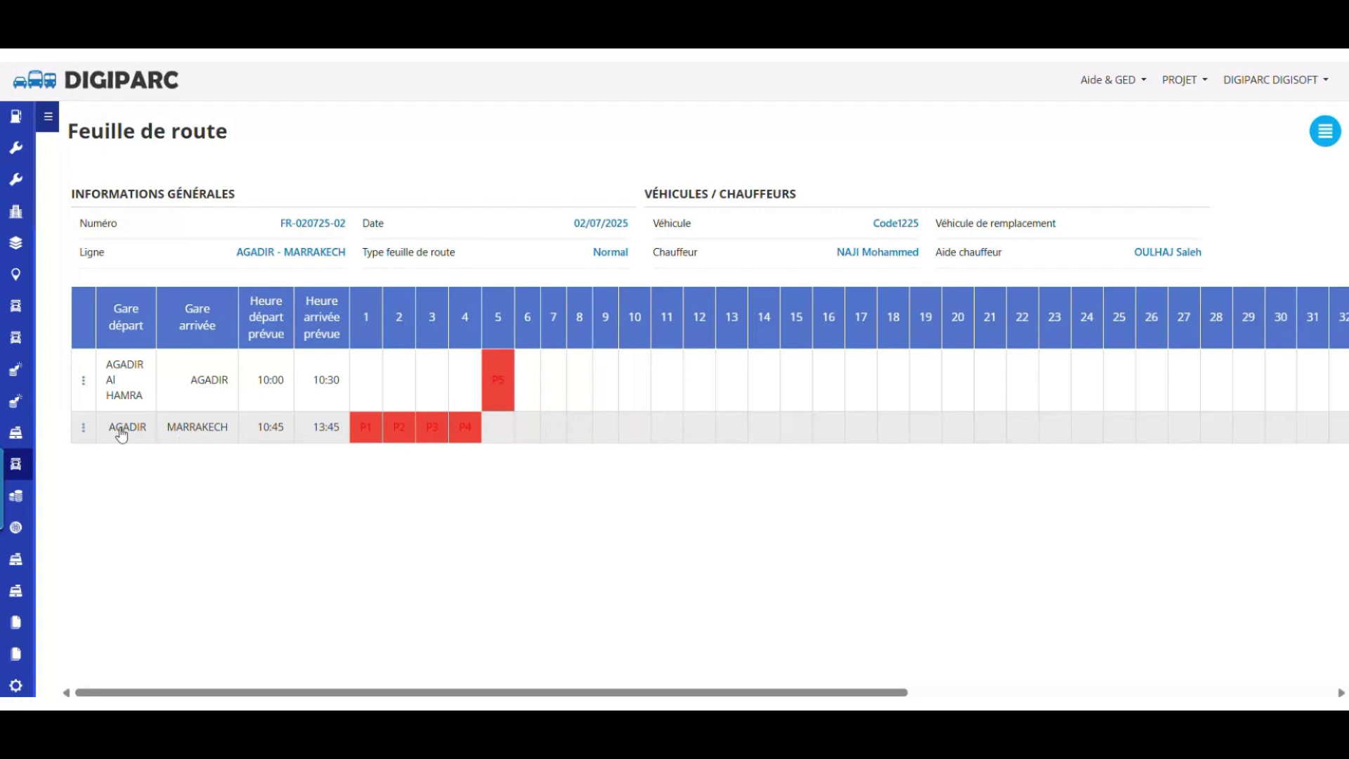
- Generate the Rapport de Voyage for the AGADIR to MARRAKECH leg and review its passengers, luggage and totals
click(83, 427)
click(126, 455)
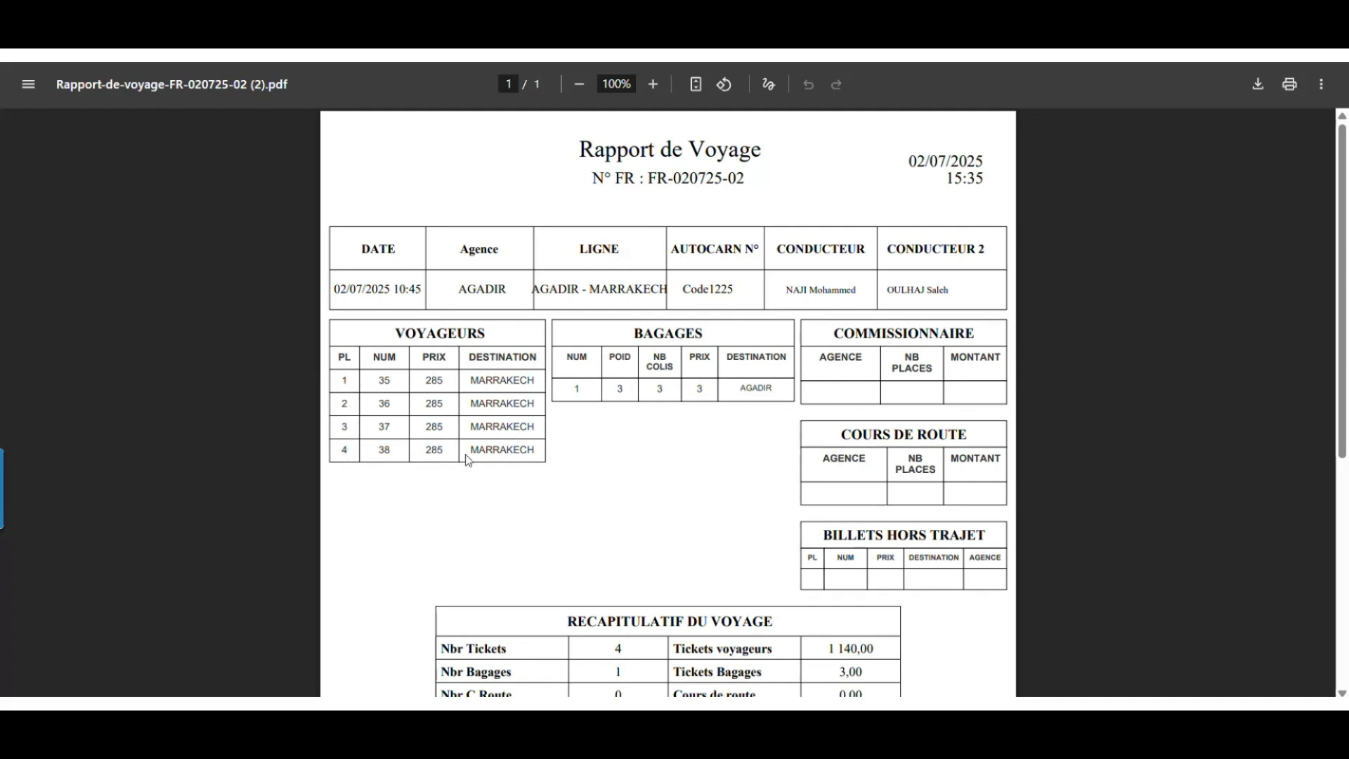
scroll(542, 472, down, 3)
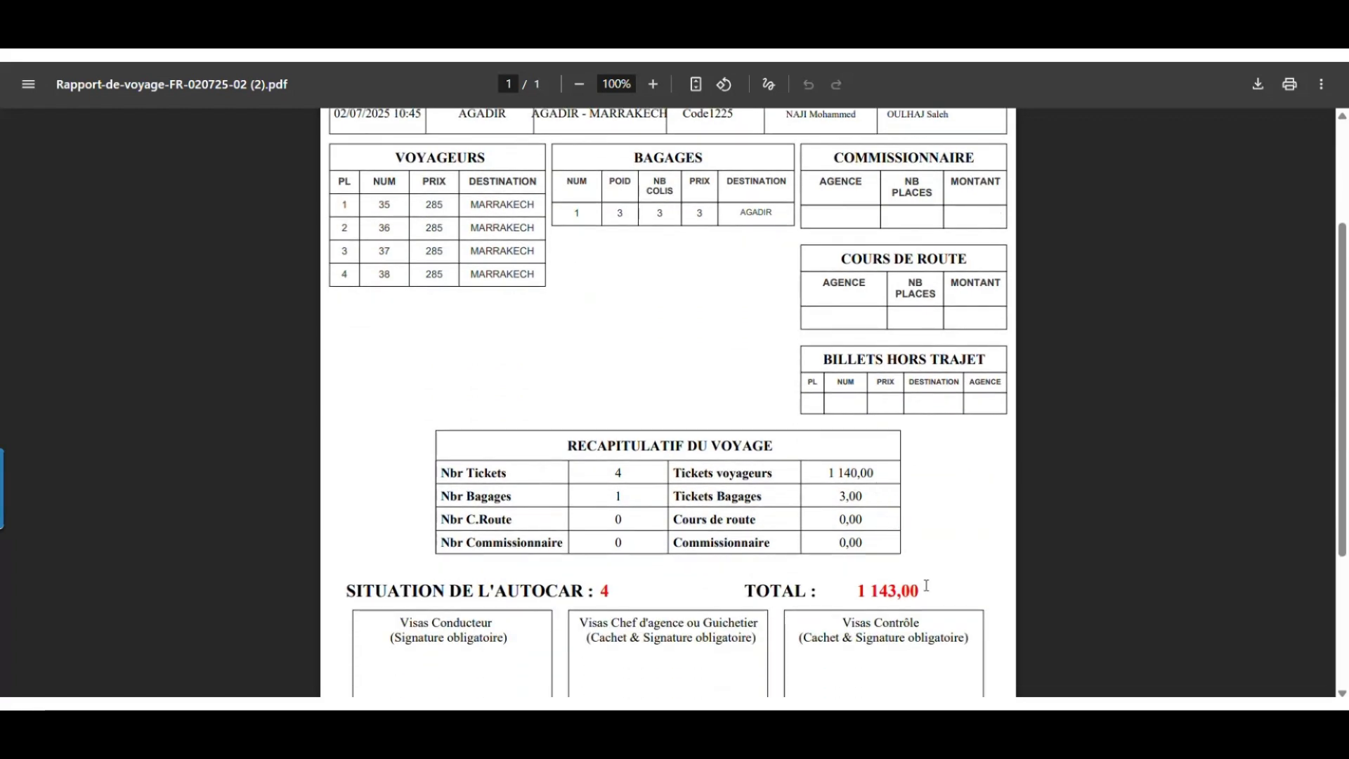
scroll(927, 585, down, 3)
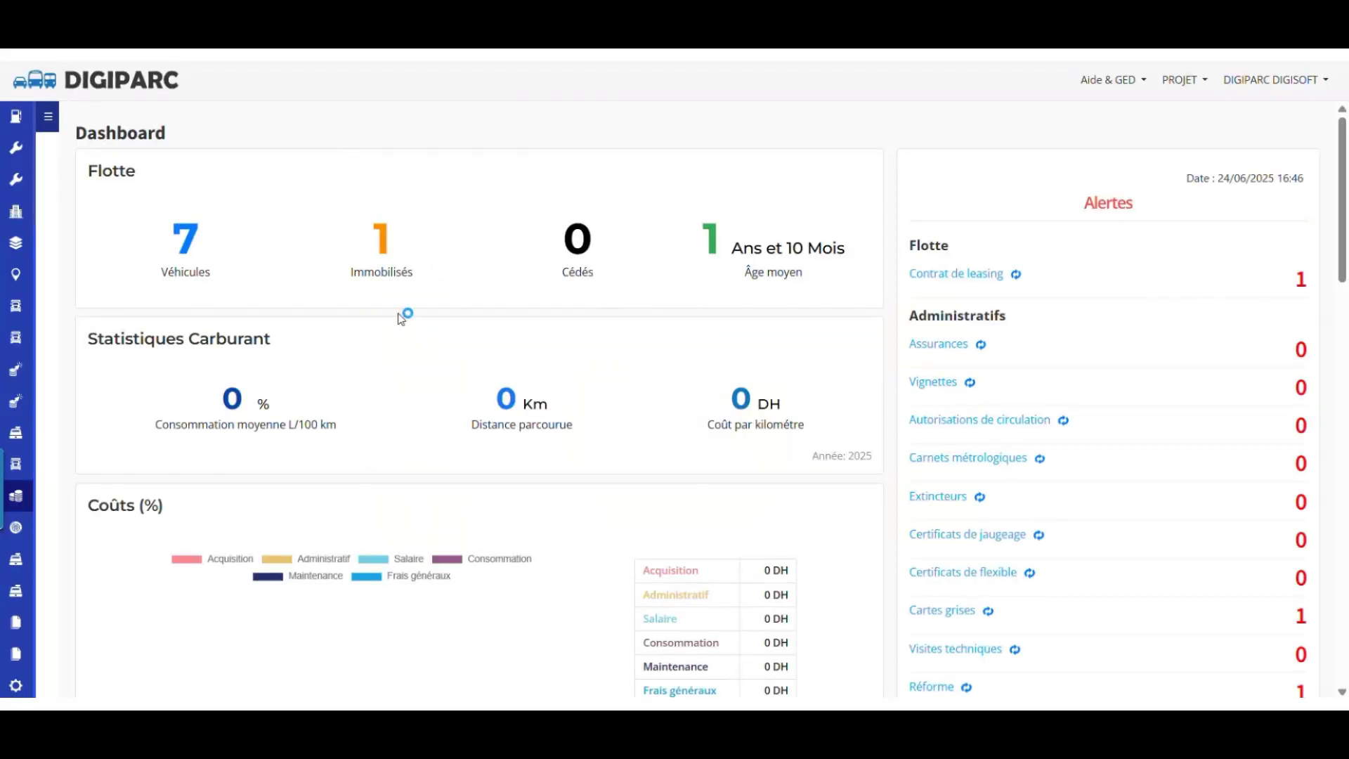
- Open the second Caisses entry under Finance and examine the AGADIR AL HAMRA cash movements
click(48, 116)
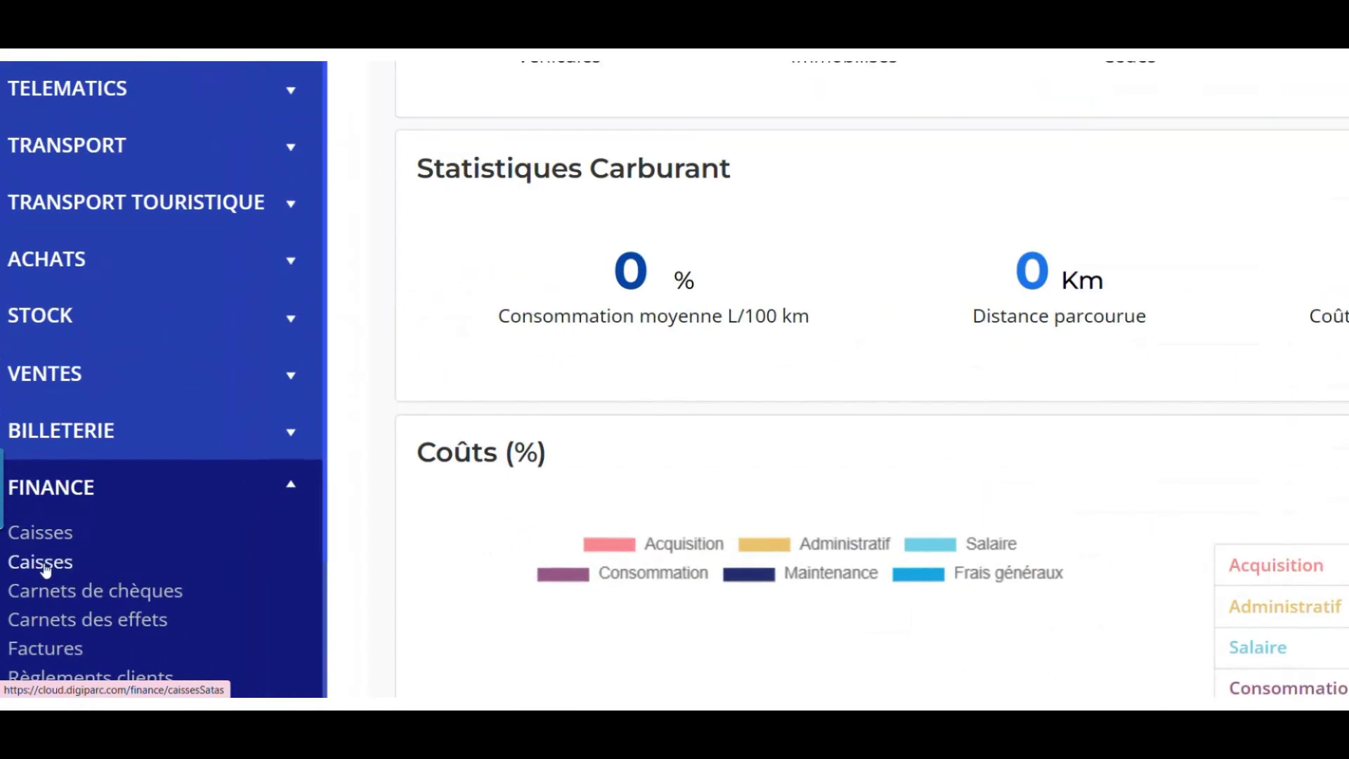
click(42, 563)
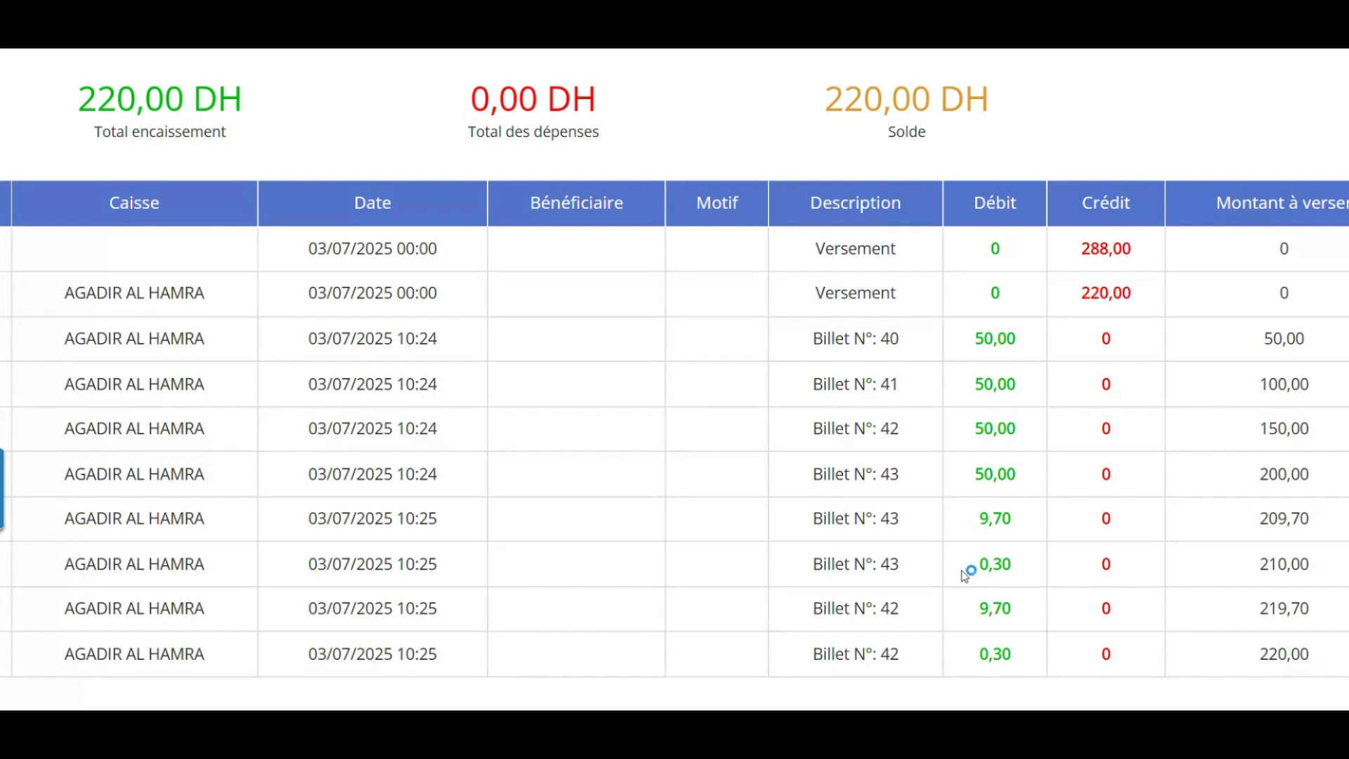
- Expand the filter of the Caisse list and restrict the operations to the AGADIR AL HAMRA caisse
click(102, 163)
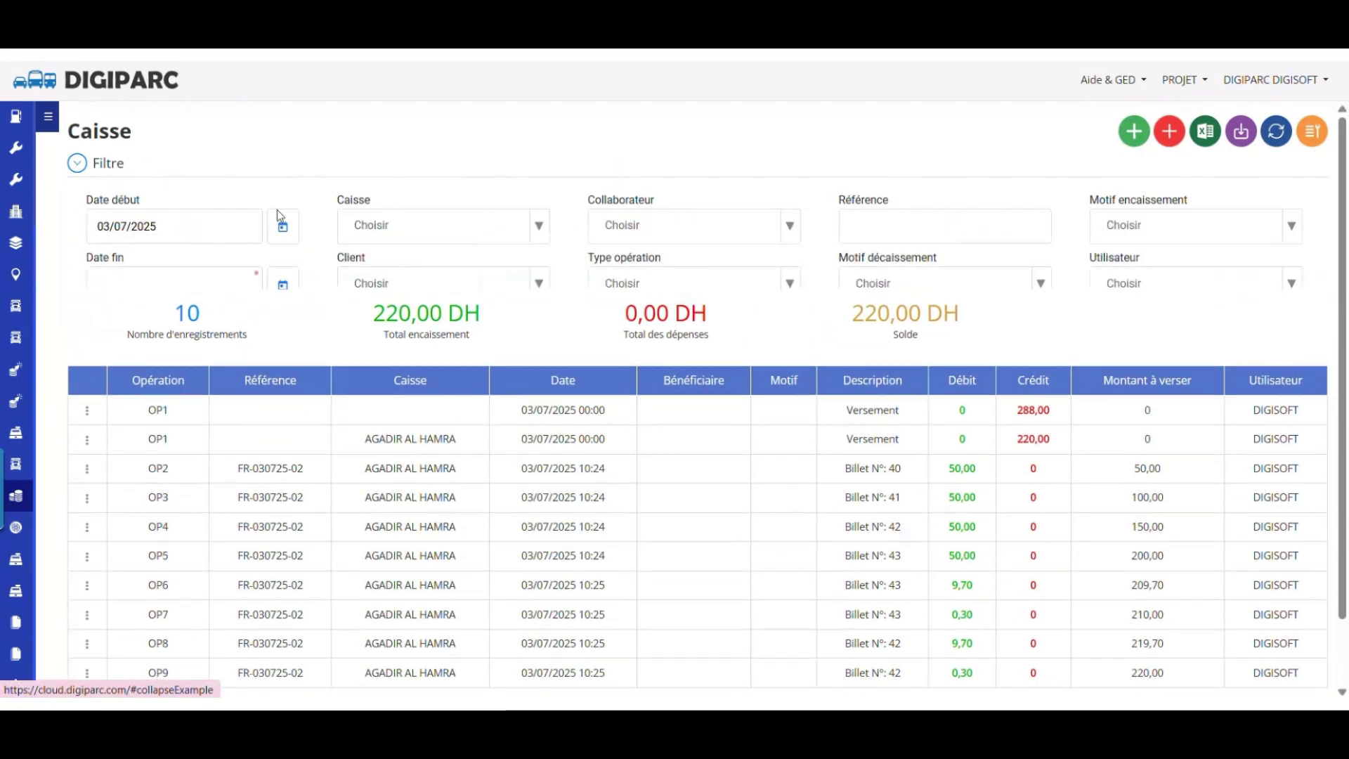
click(417, 238)
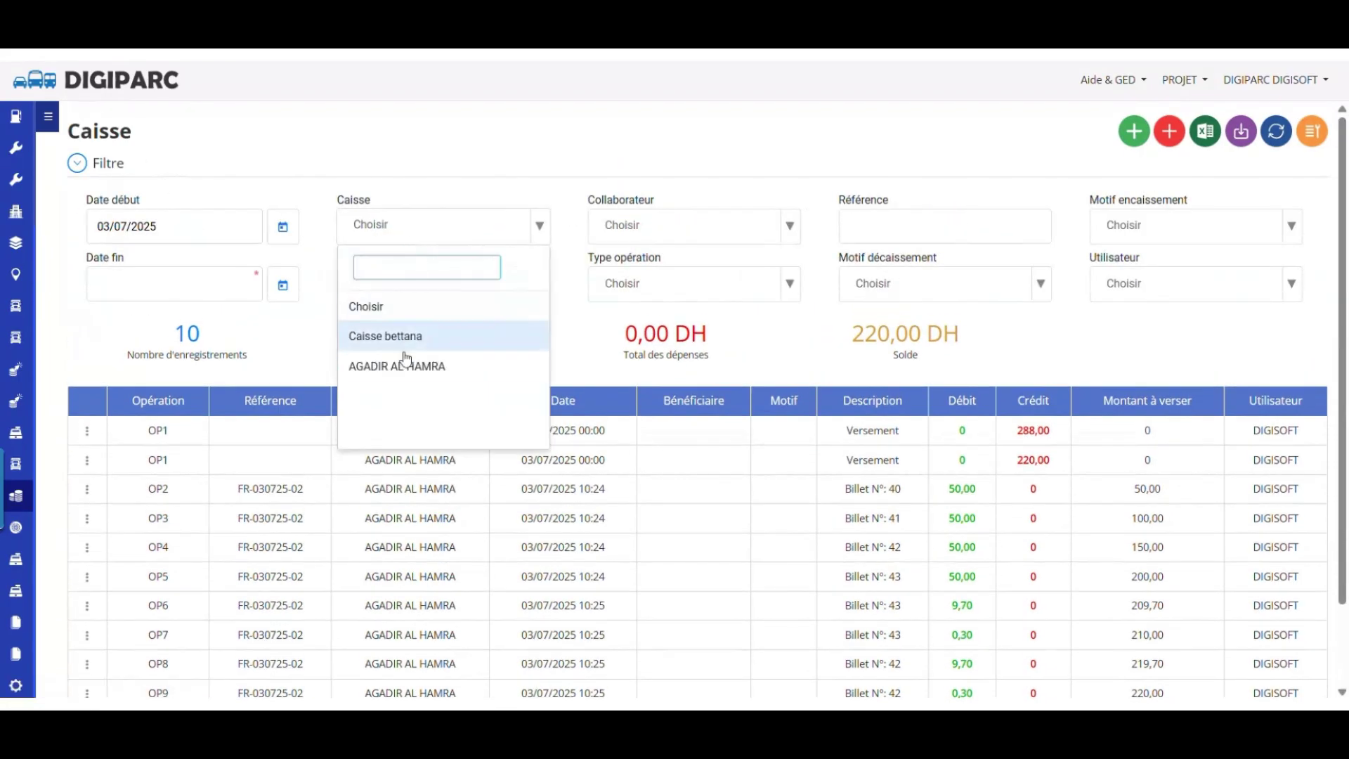
click(394, 371)
- Examine the cumulative Montant à verser amounts of the filtered operations and compare them with the Total encaissement
scroll(508, 356, down, 1)
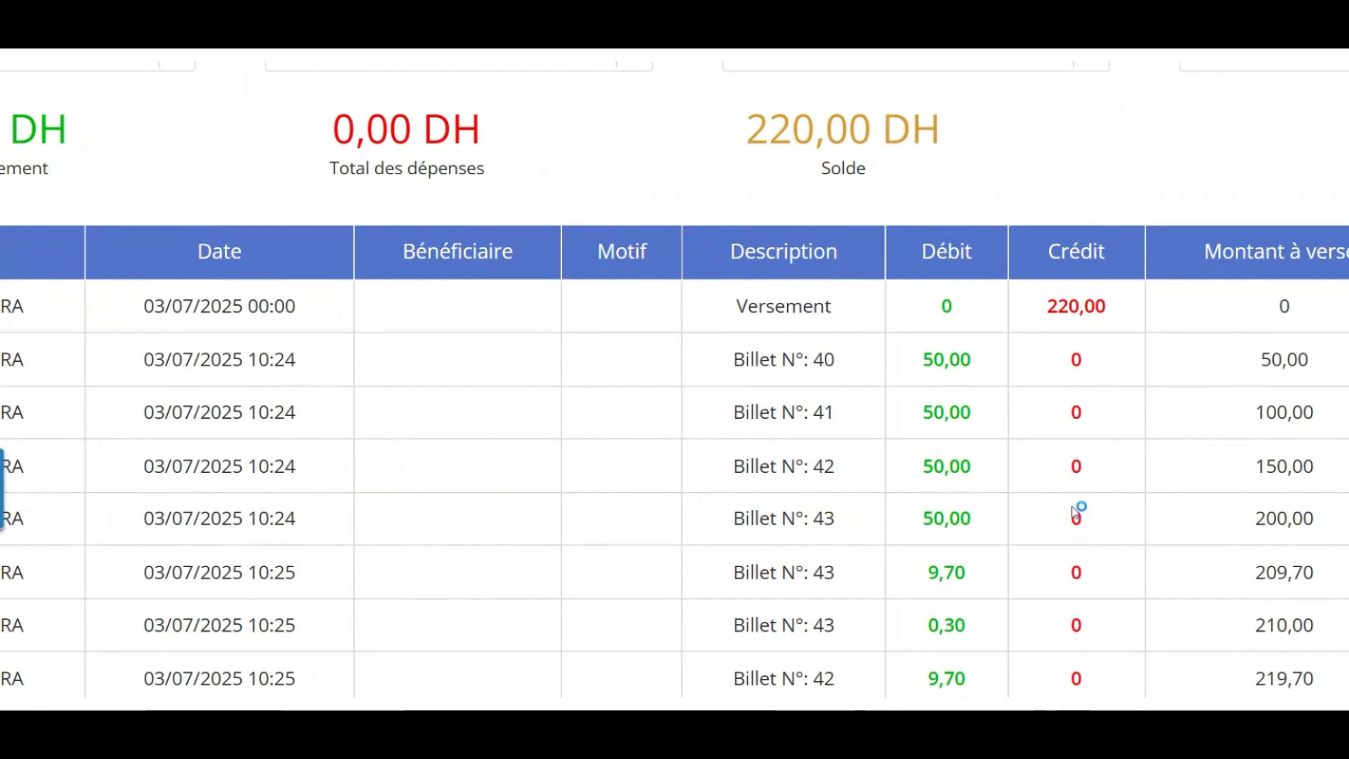
double_click(1301, 518)
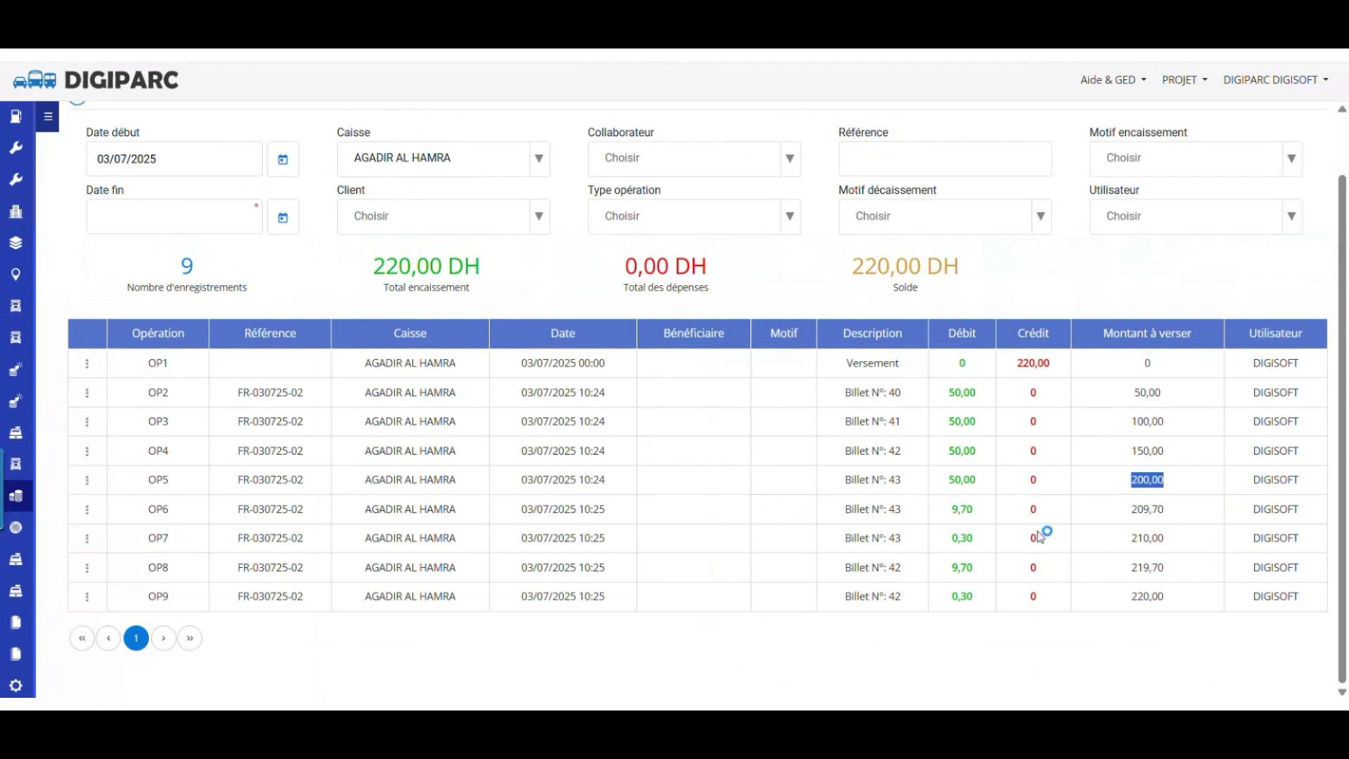
click(976, 532)
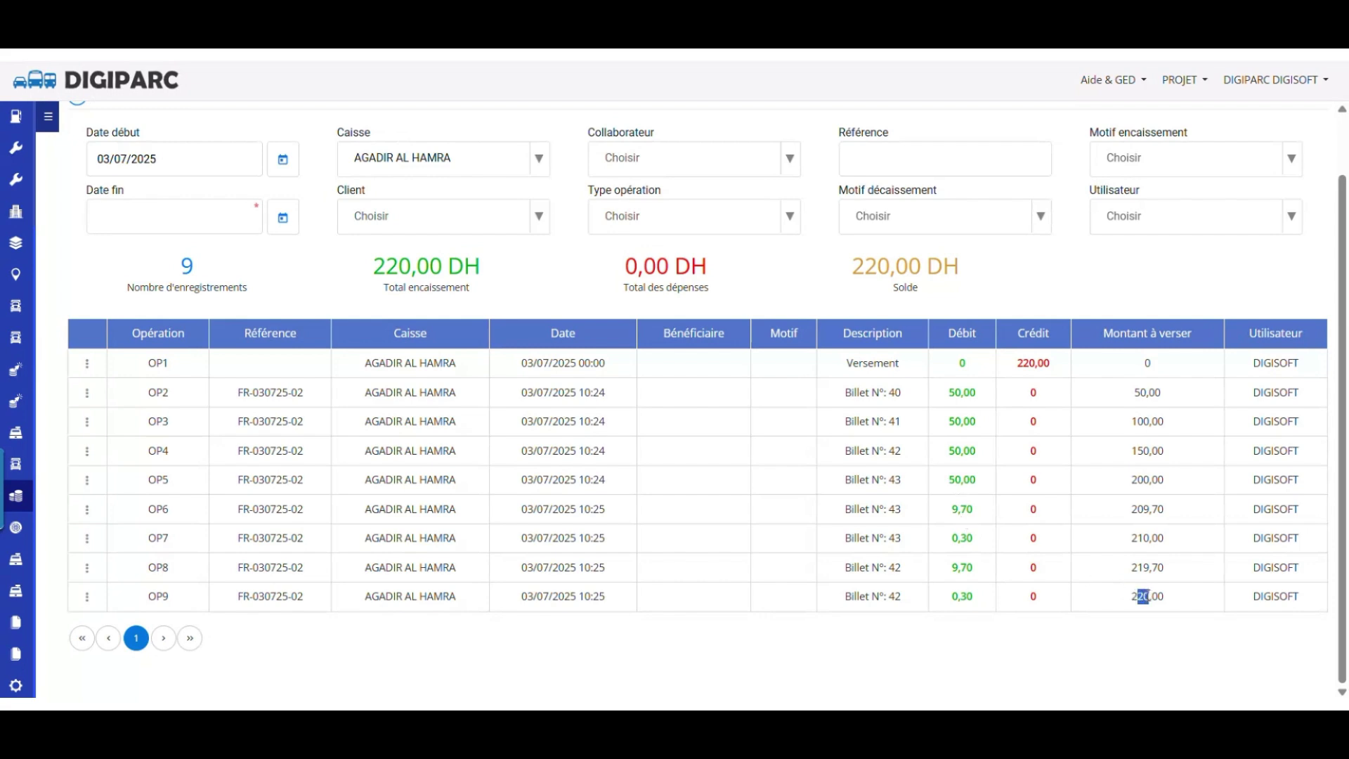
drag(482, 301, 366, 261)
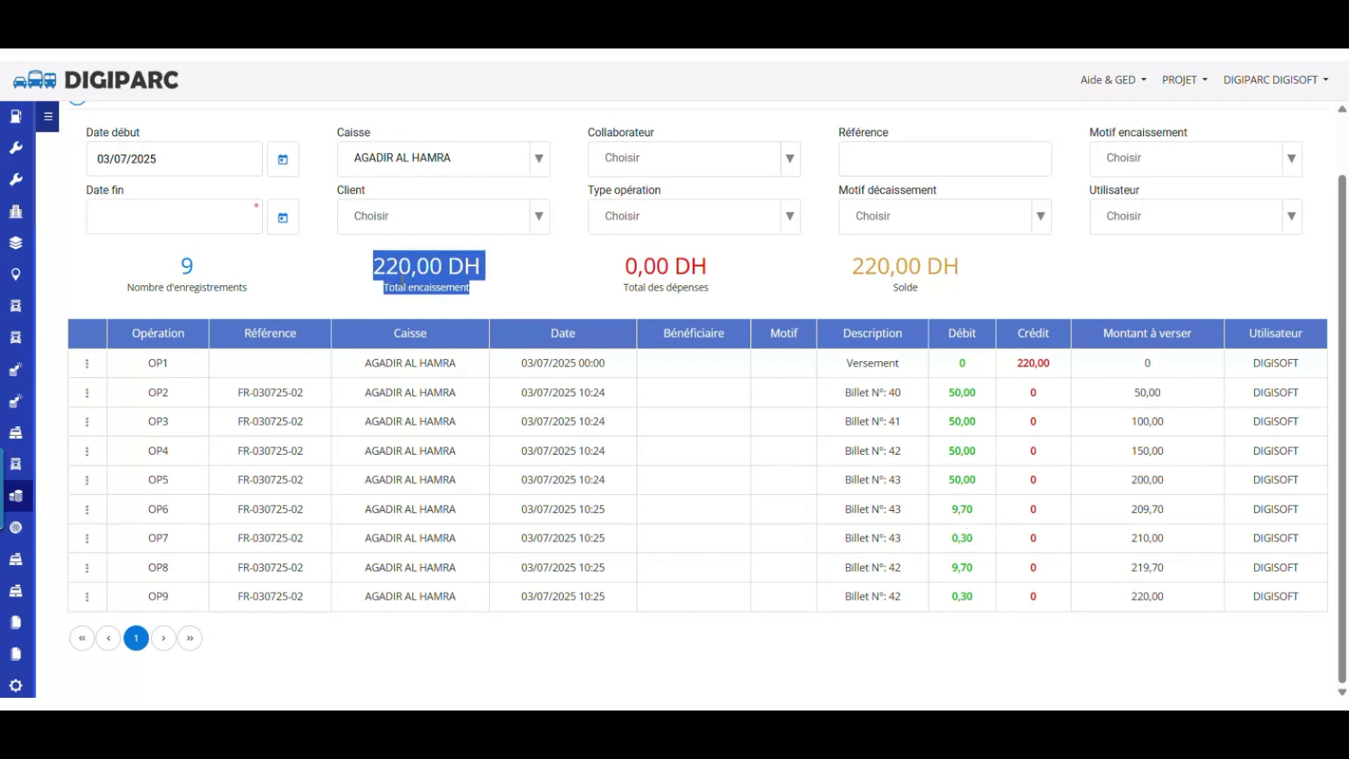
click(487, 281)
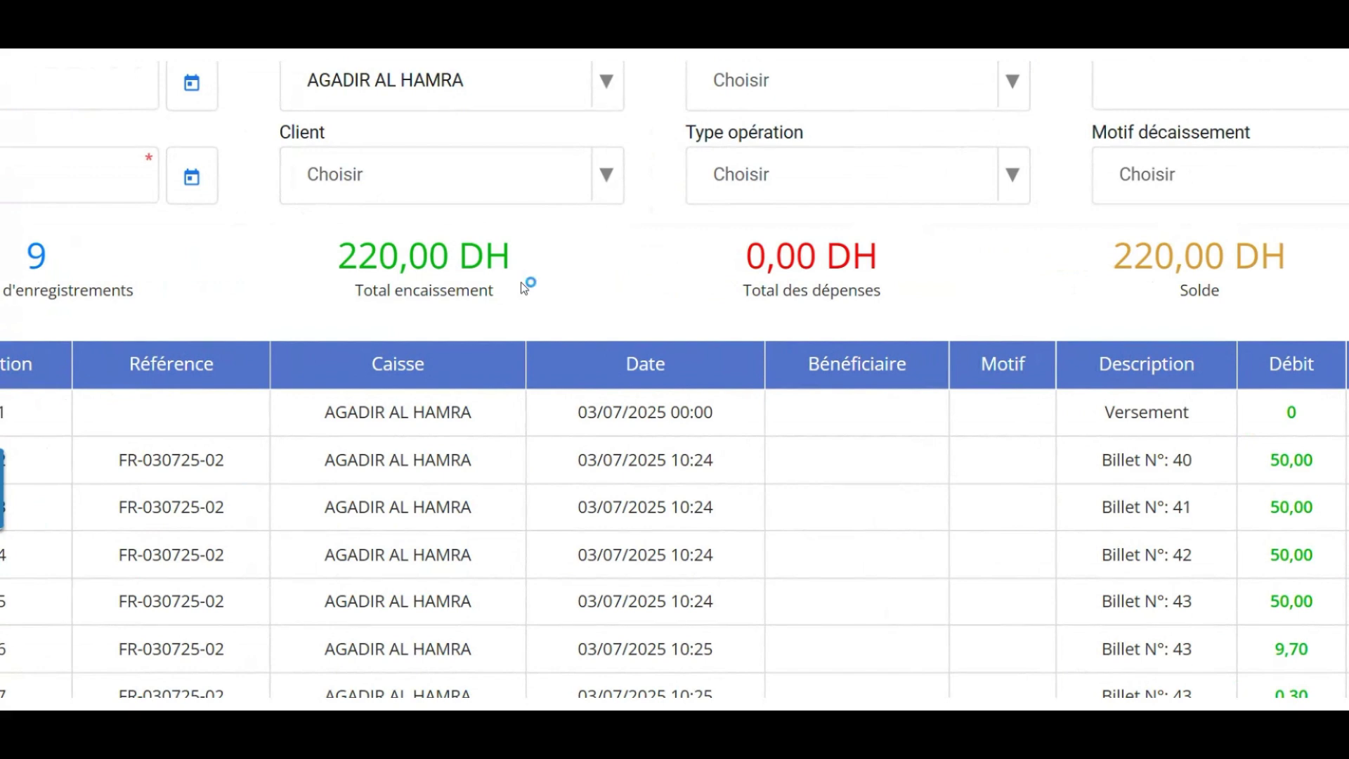